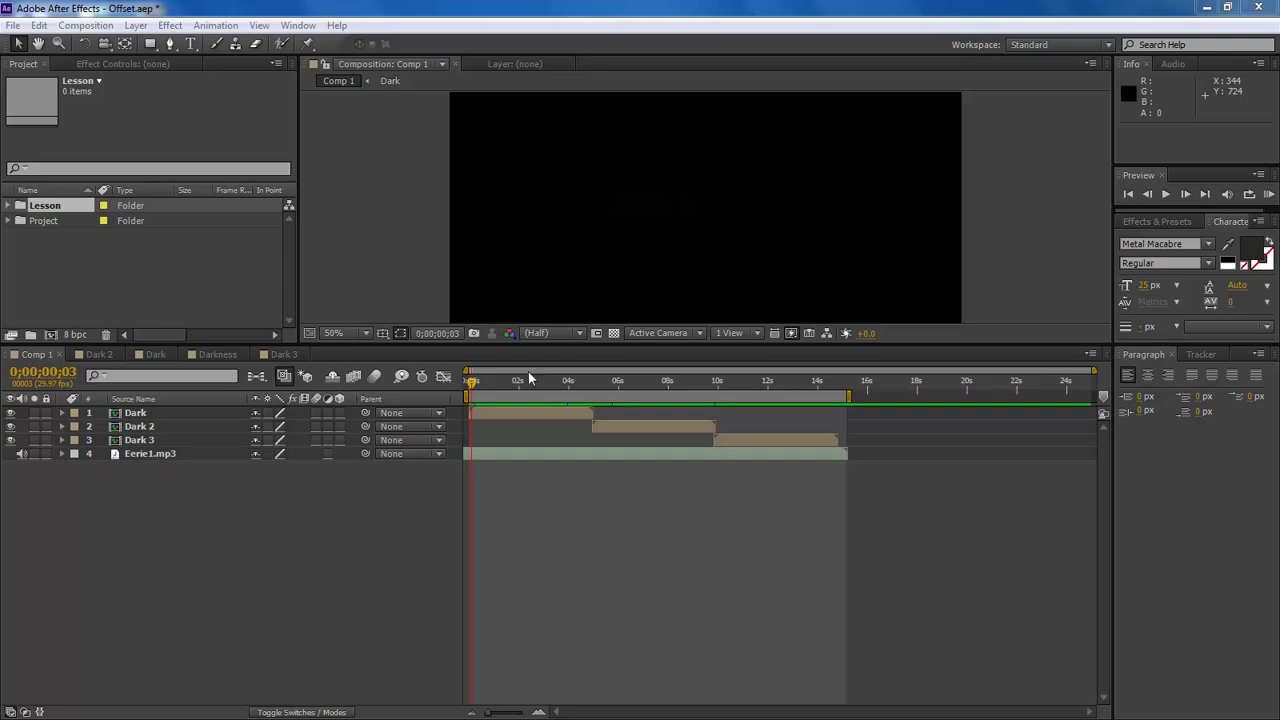
Scrub through Comp 1 and play a spacebar preview of the eerie text sequence
{"action": "left_click_drag", "start_coordinate": [514, 381], "coordinate": [480, 381]}
{"action": "key", "text": "space"}
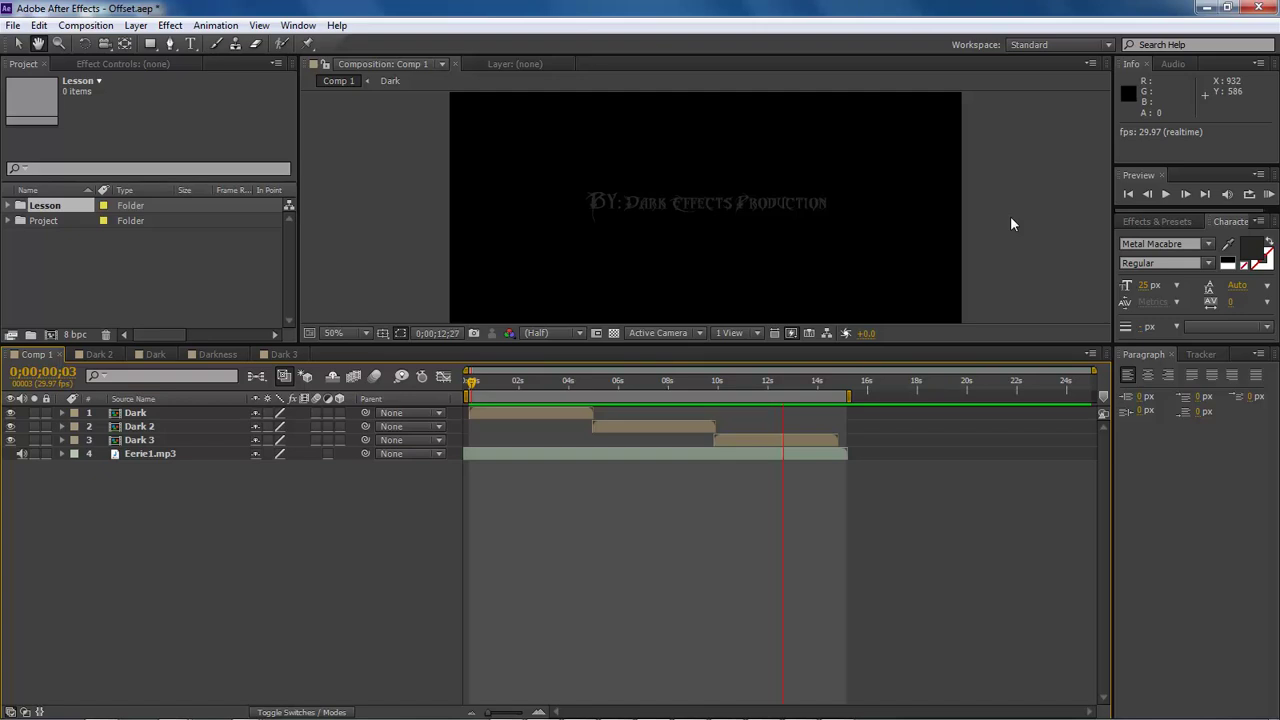
{"action": "key", "text": "space"}
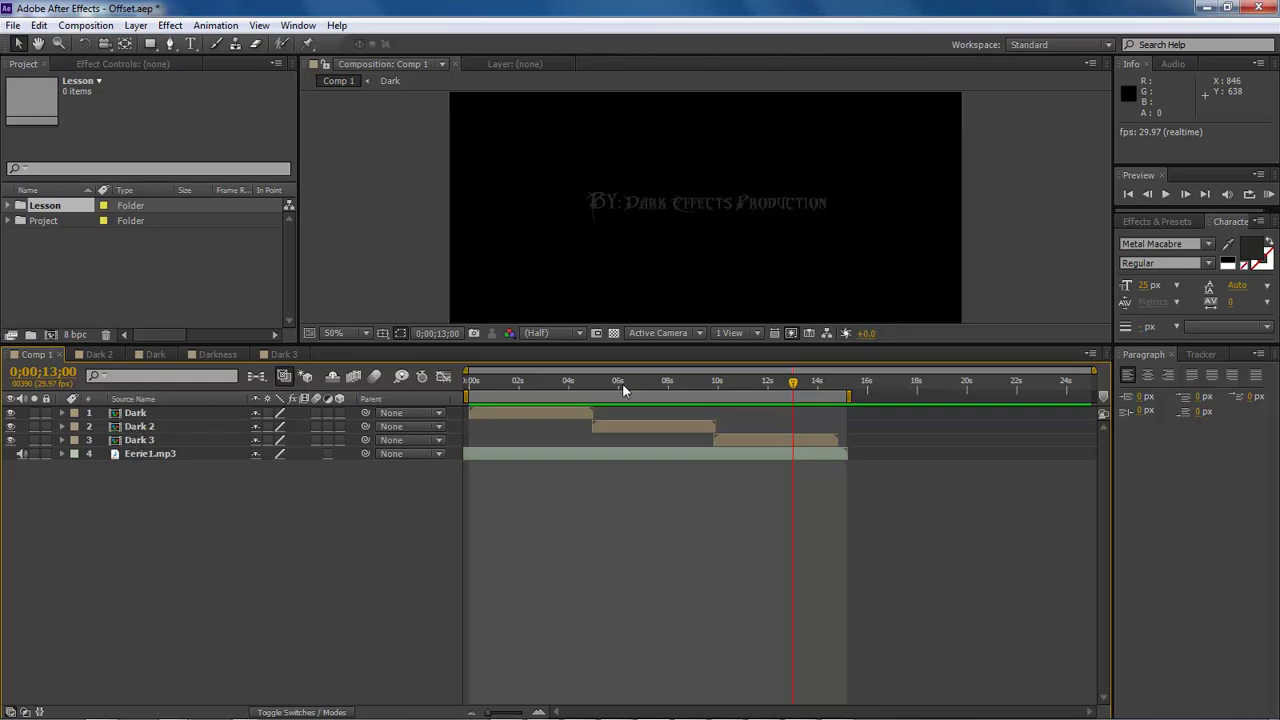
{"action": "left_click_drag", "start_coordinate": [795, 385], "coordinate": [481, 386]}
Create Comp 2 using the HDV/HDTV 720 29.97 preset (1280×720, 15 seconds)
{"action": "left_click", "coordinate": [188, 359]}
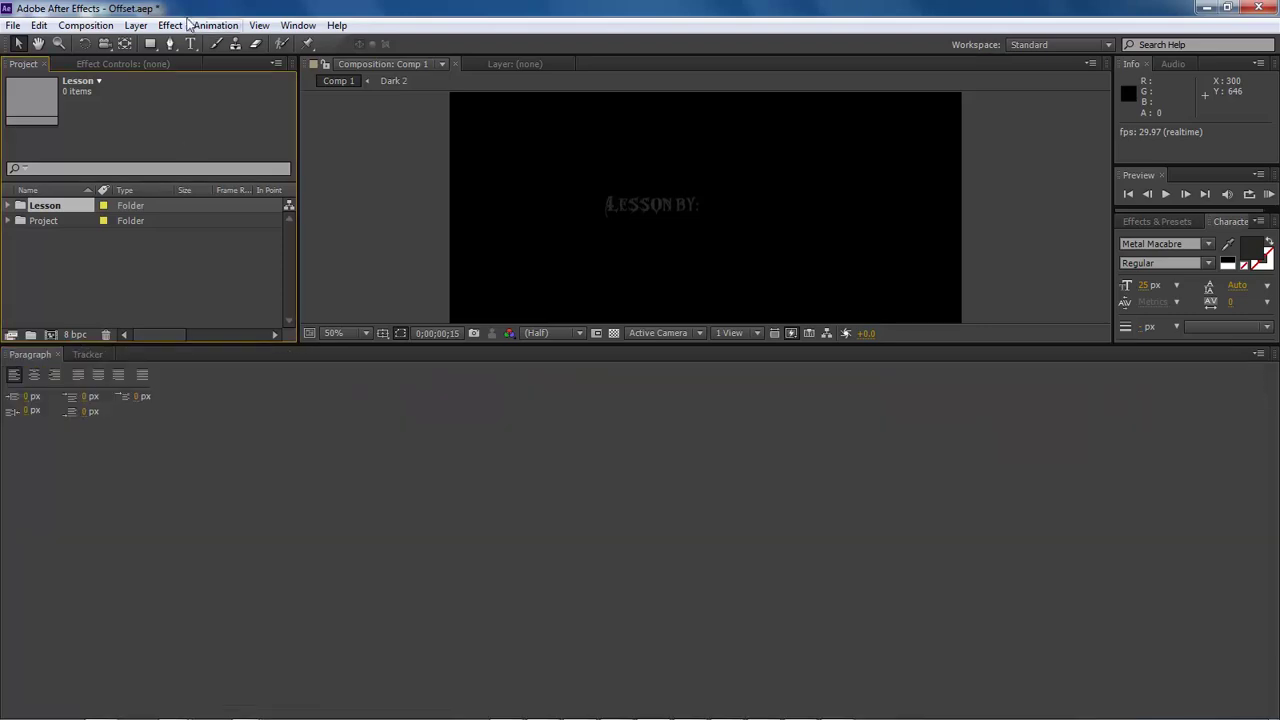
{"action": "left_click", "coordinate": [85, 25]}
{"action": "left_click", "coordinate": [91, 45]}
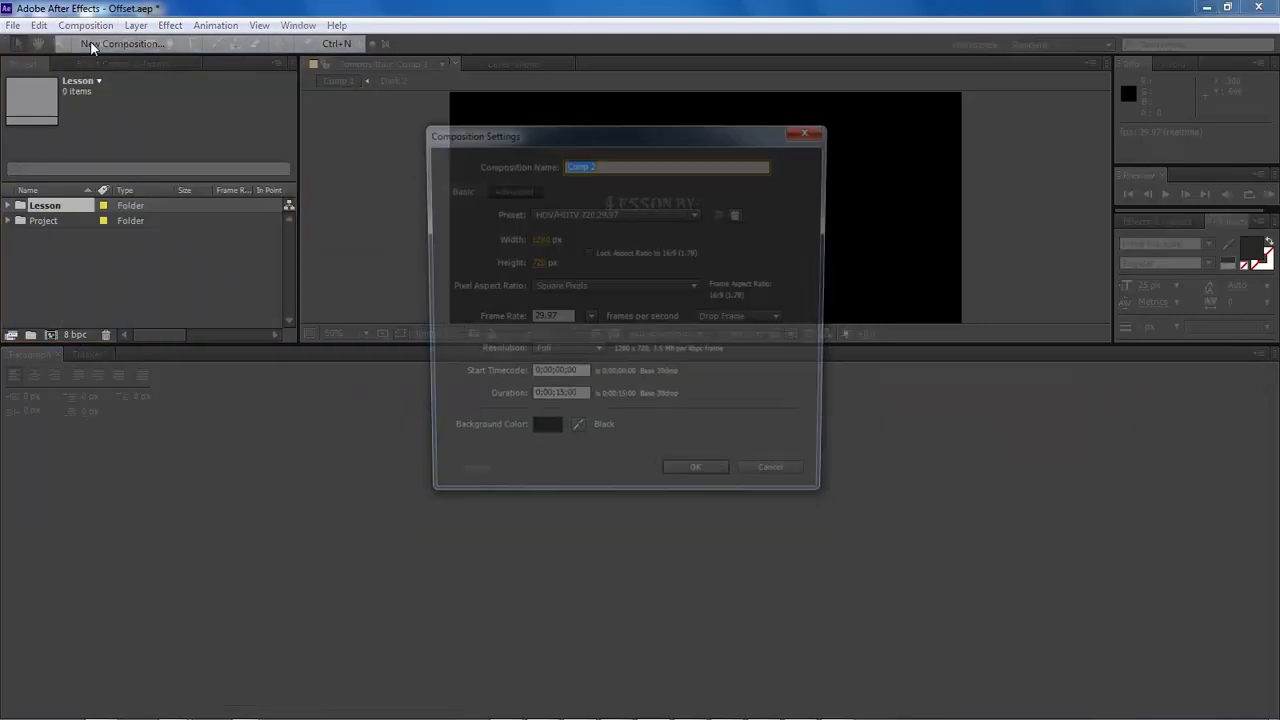
{"action": "left_click", "coordinate": [698, 215]}
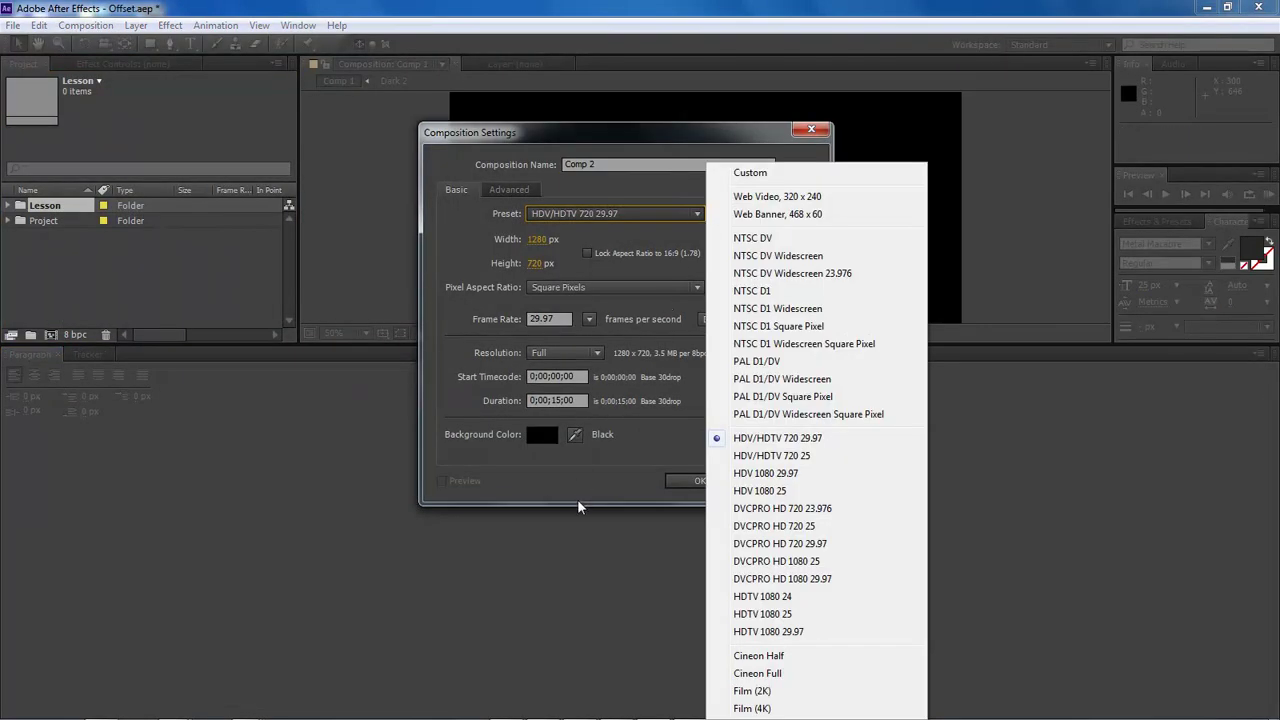
{"action": "left_click", "coordinate": [608, 494]}
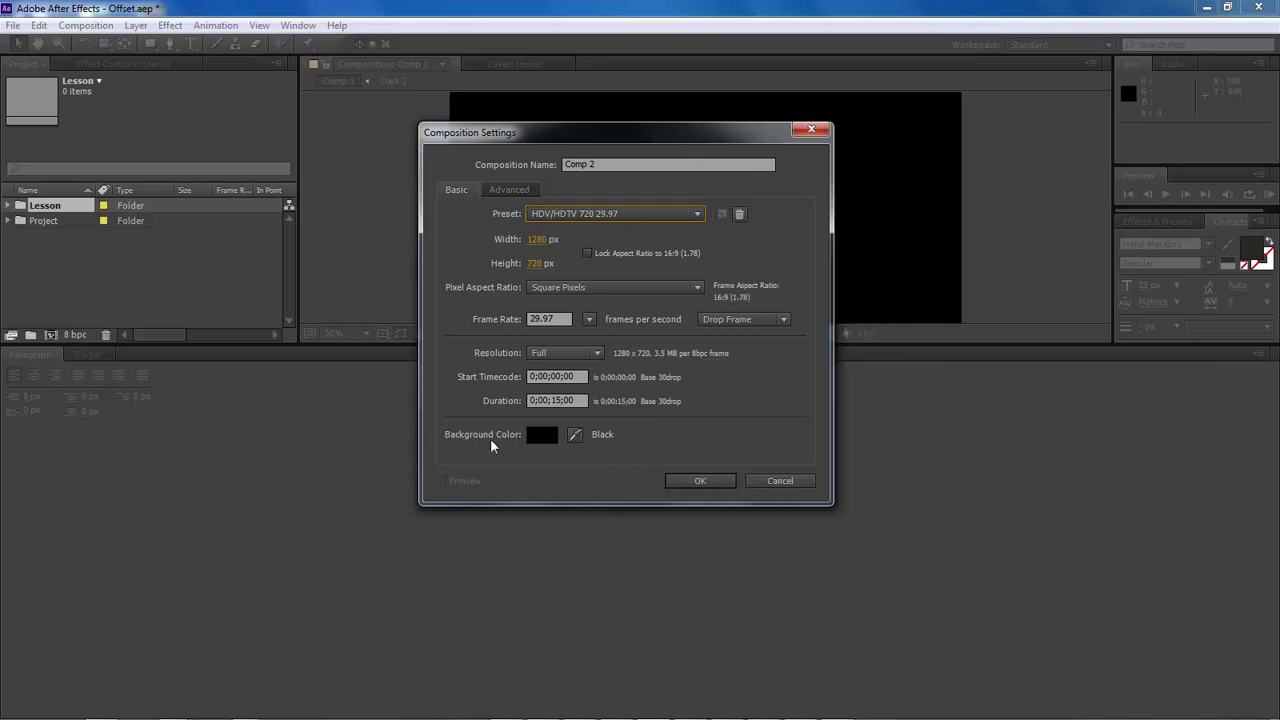
{"action": "left_click", "coordinate": [700, 480]}
Turn on the Title/Action Safe guides in the Comp 2 viewer
{"action": "left_click", "coordinate": [191, 44]}
{"action": "left_click", "coordinate": [382, 333]}
{"action": "left_click", "coordinate": [448, 351]}
Type the title 'Eerie Text Animation' in Comp 2 and nudge it slightly down and right
{"action": "left_click", "coordinate": [570, 214]}
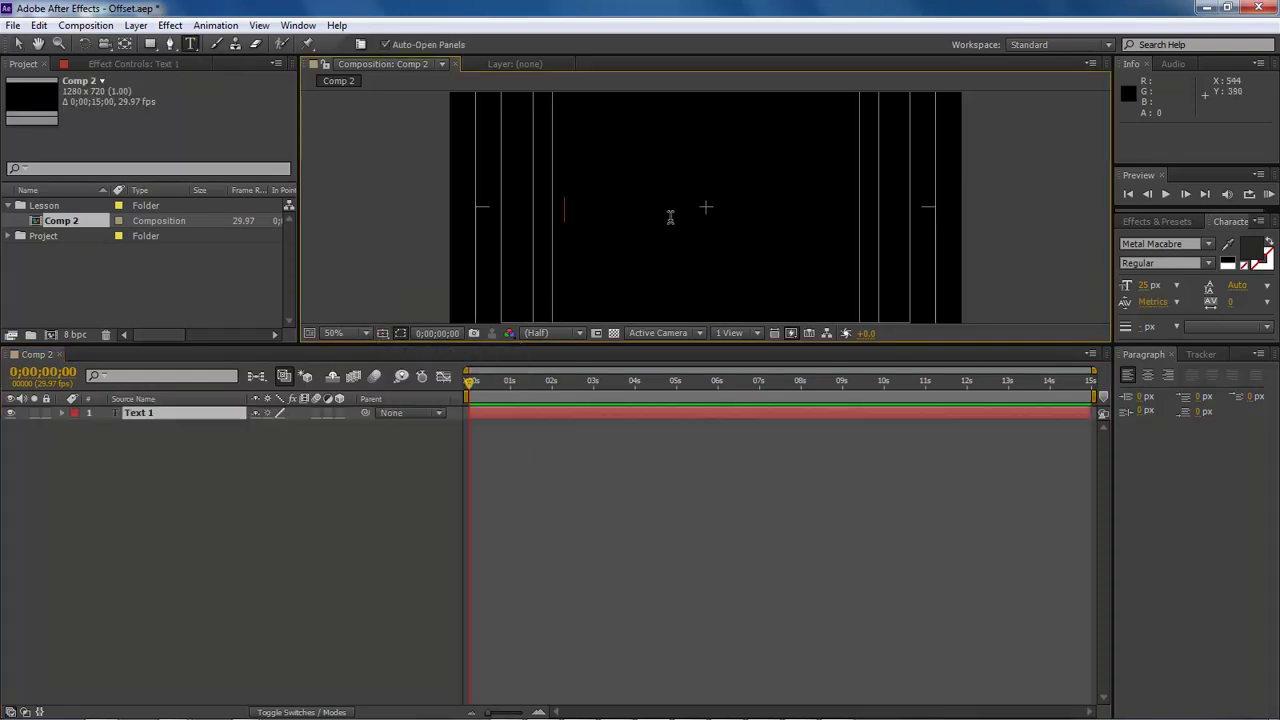
{"action": "type", "text": "O"}
{"action": "type", "text": "erie Text Animation"}
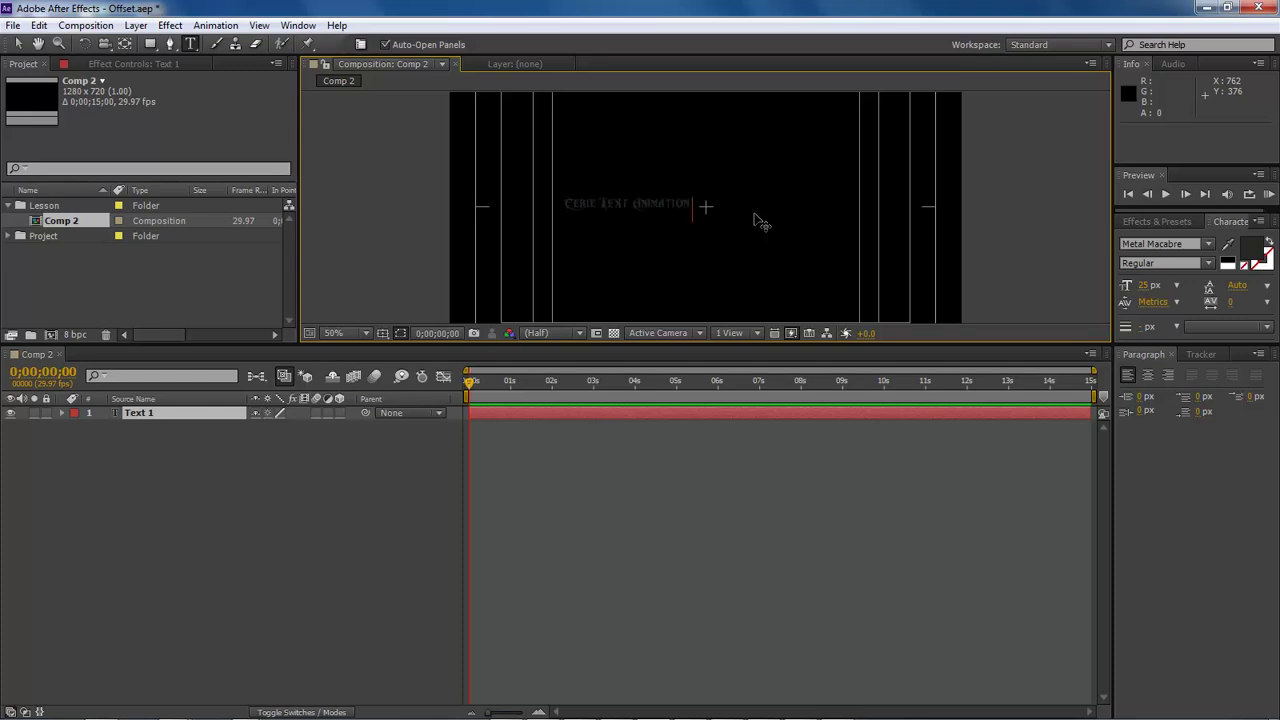
{"action": "left_click", "coordinate": [140, 413]}
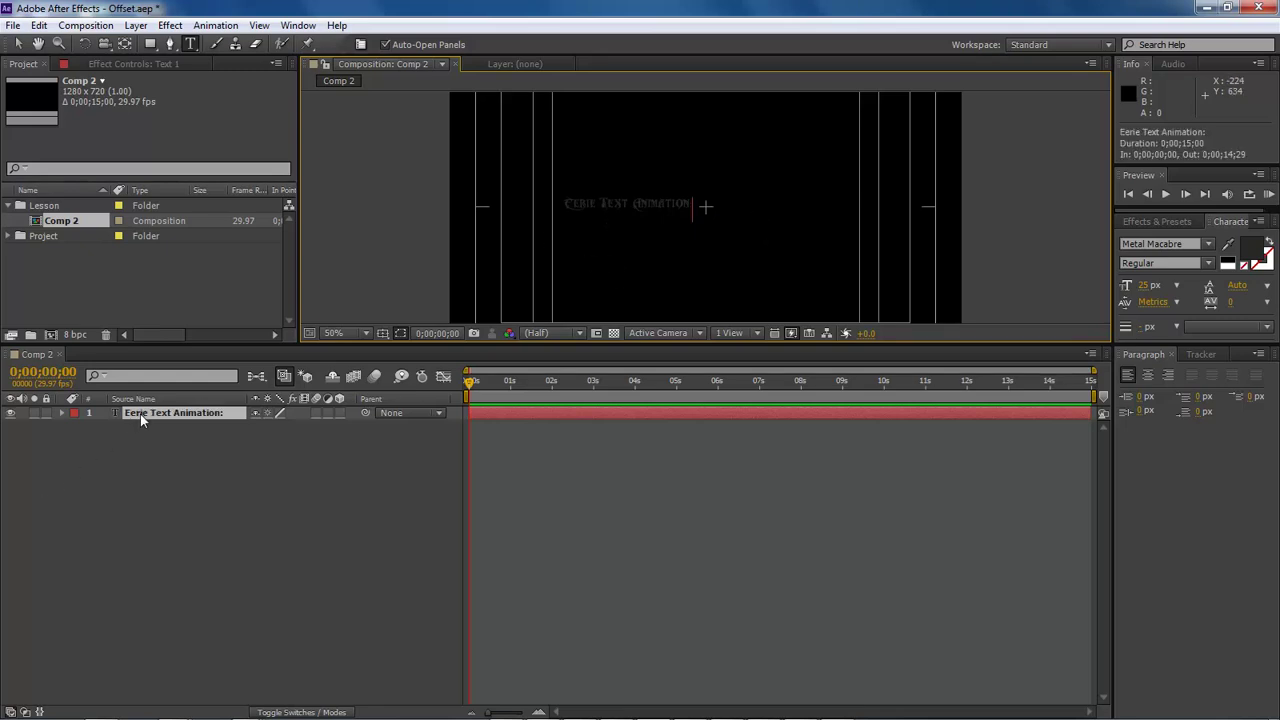
{"action": "left_click", "coordinate": [18, 44]}
{"action": "mouse_move", "coordinate": [648, 199]}
{"action": "left_mouse_down"}
{"action": "mouse_move", "coordinate": [673, 209]}
{"action": "mouse_move", "coordinate": [662, 206]}
{"action": "left_mouse_up"}
{"action": "left_click", "coordinate": [662, 256]}
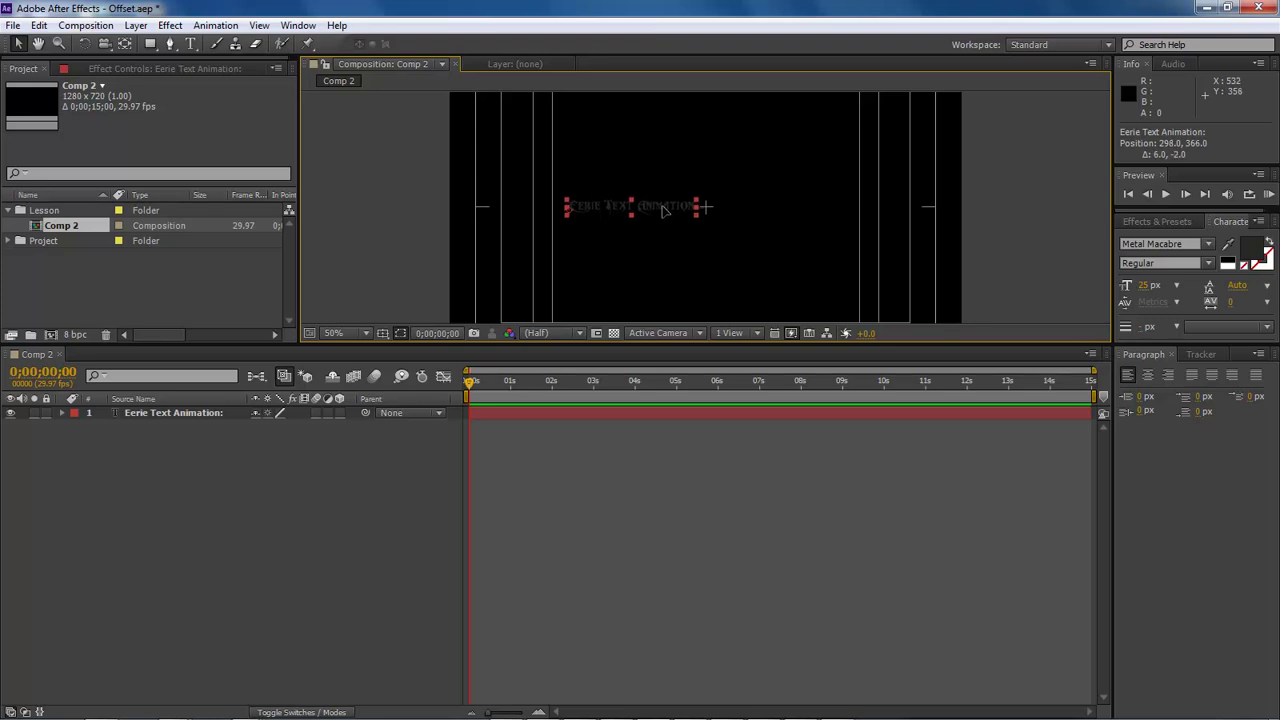
Make the text layer 3D and start keyframing its Opacity
{"action": "left_click", "coordinate": [340, 413]}
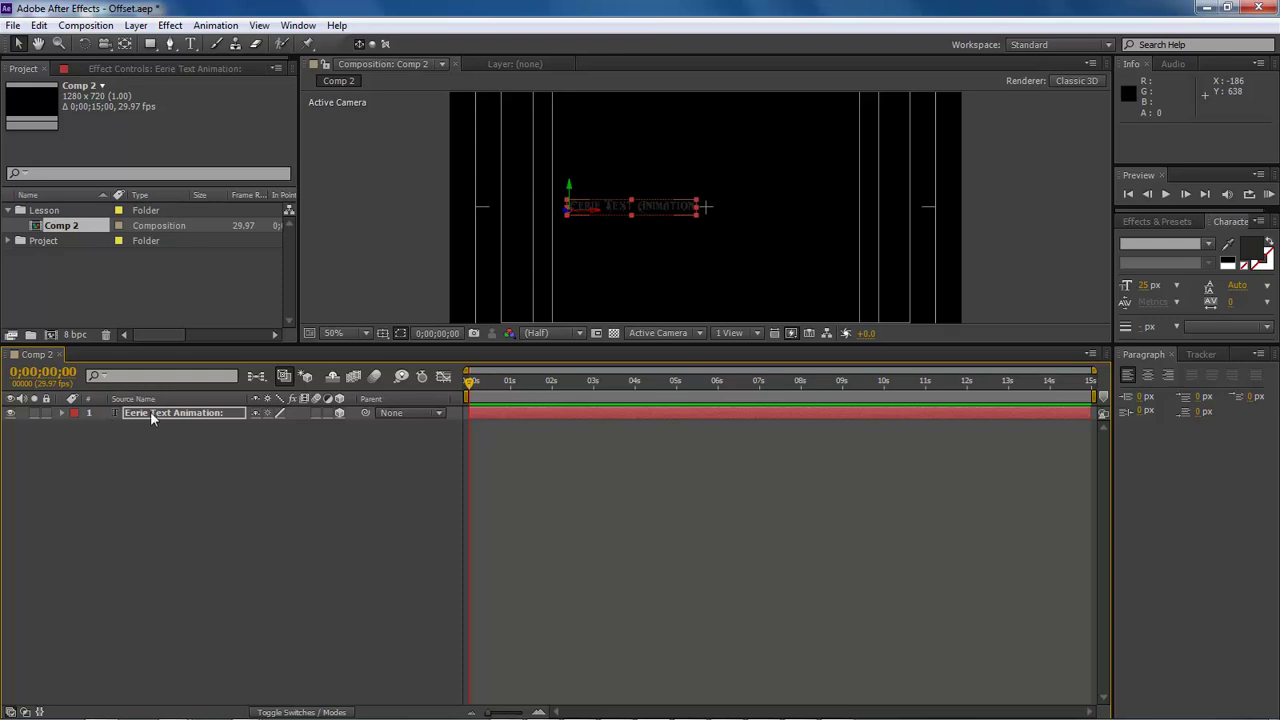
{"action": "key", "text": "t"}
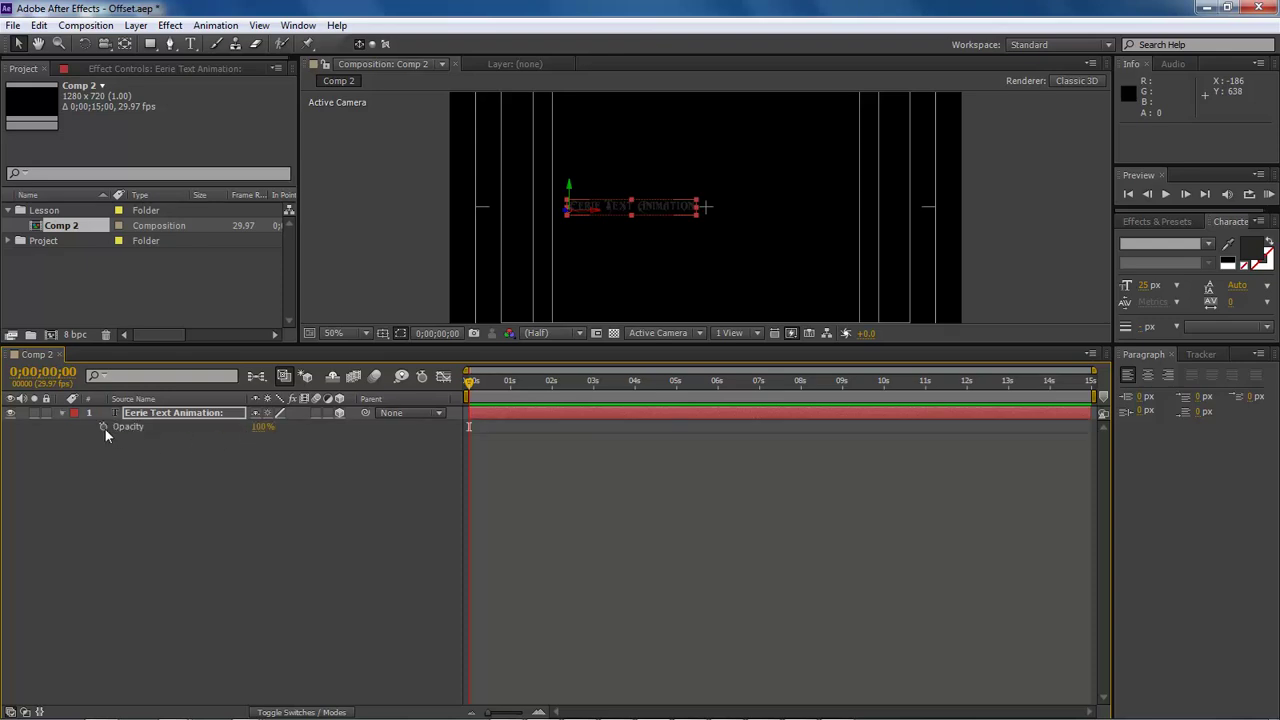
{"action": "left_click", "coordinate": [103, 426]}
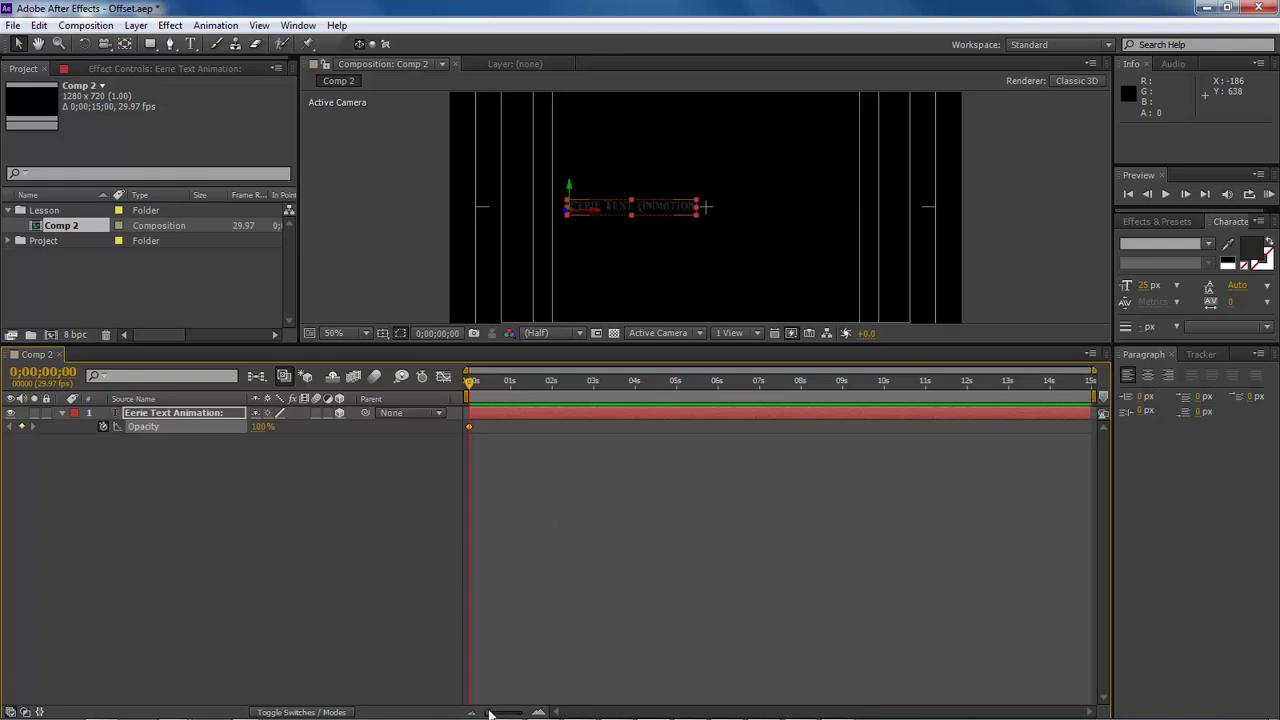
{"action": "left_click_drag", "start_coordinate": [490, 713], "coordinate": [517, 713]}
{"action": "left_click_drag", "start_coordinate": [620, 371], "coordinate": [506, 368]}
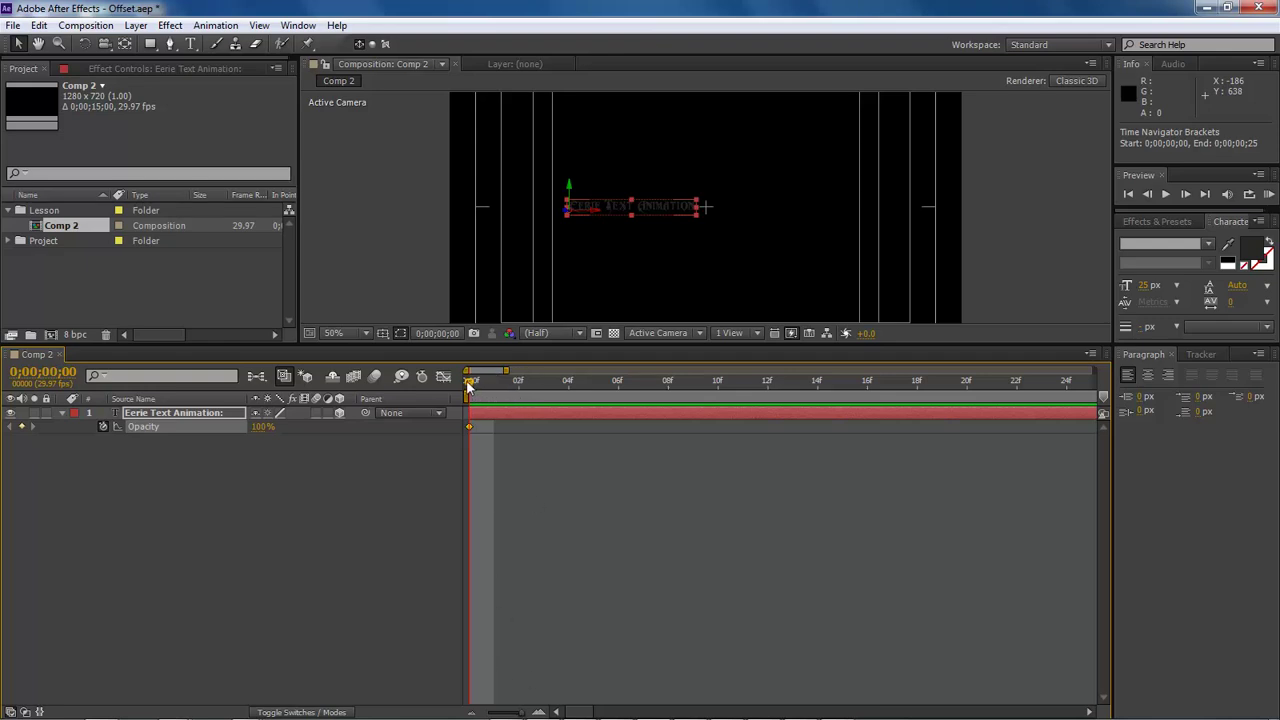
Set Opacity keyframes of 0% at frame 0 and 100% at frame 10
{"action": "left_click_drag", "start_coordinate": [469, 386], "coordinate": [371, 390]}
{"action": "left_click", "coordinate": [262, 427]}
{"action": "type", "text": "0"}
{"action": "left_click_drag", "start_coordinate": [471, 386], "coordinate": [717, 386]}
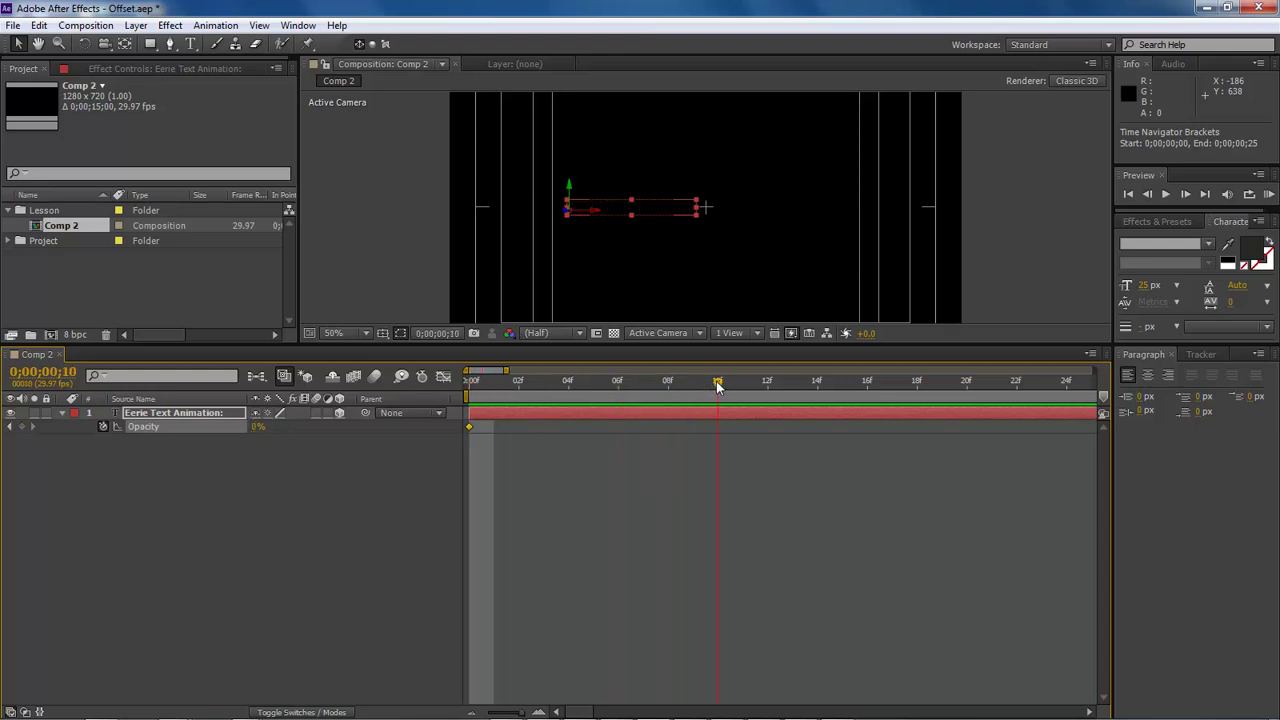
{"action": "left_click", "coordinate": [259, 427]}
{"action": "key", "text": "Return"}
Move the 100% Opacity keyframe to frame 20, previewing the fade-in before and after
{"action": "left_click_drag", "start_coordinate": [717, 382], "coordinate": [438, 380]}
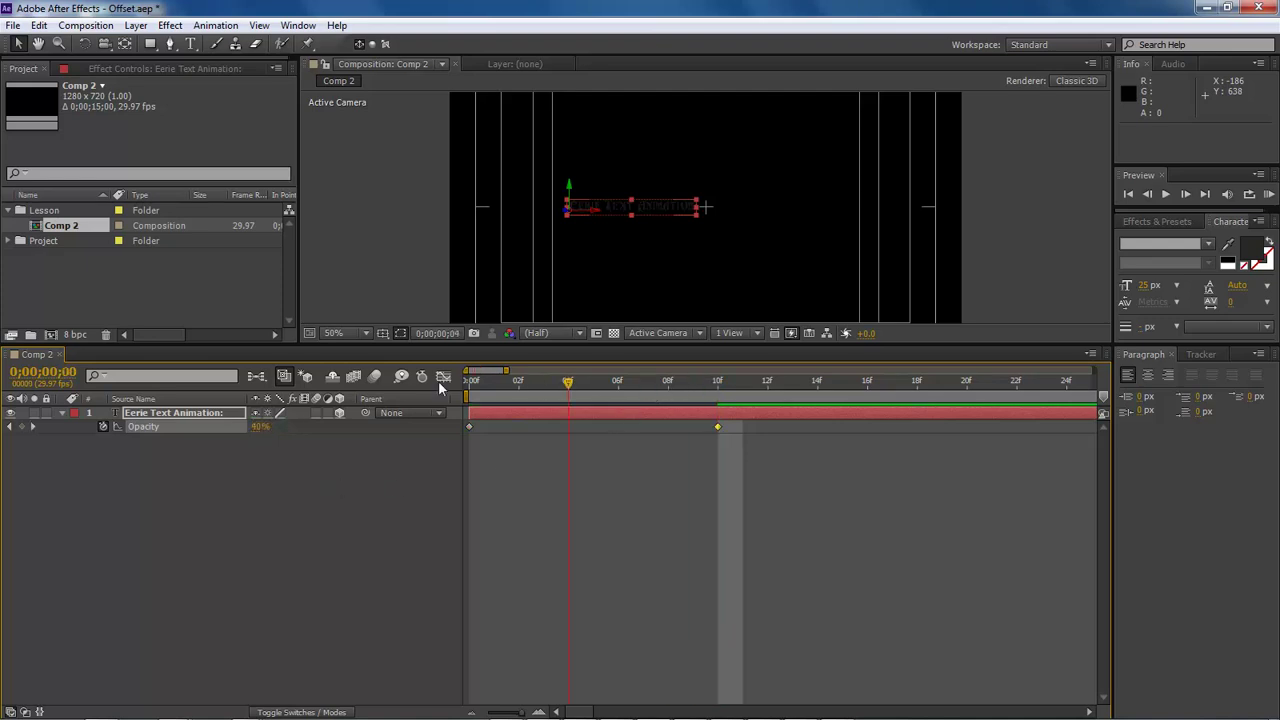
{"action": "left_click", "coordinate": [347, 533]}
{"action": "key", "text": "space"}
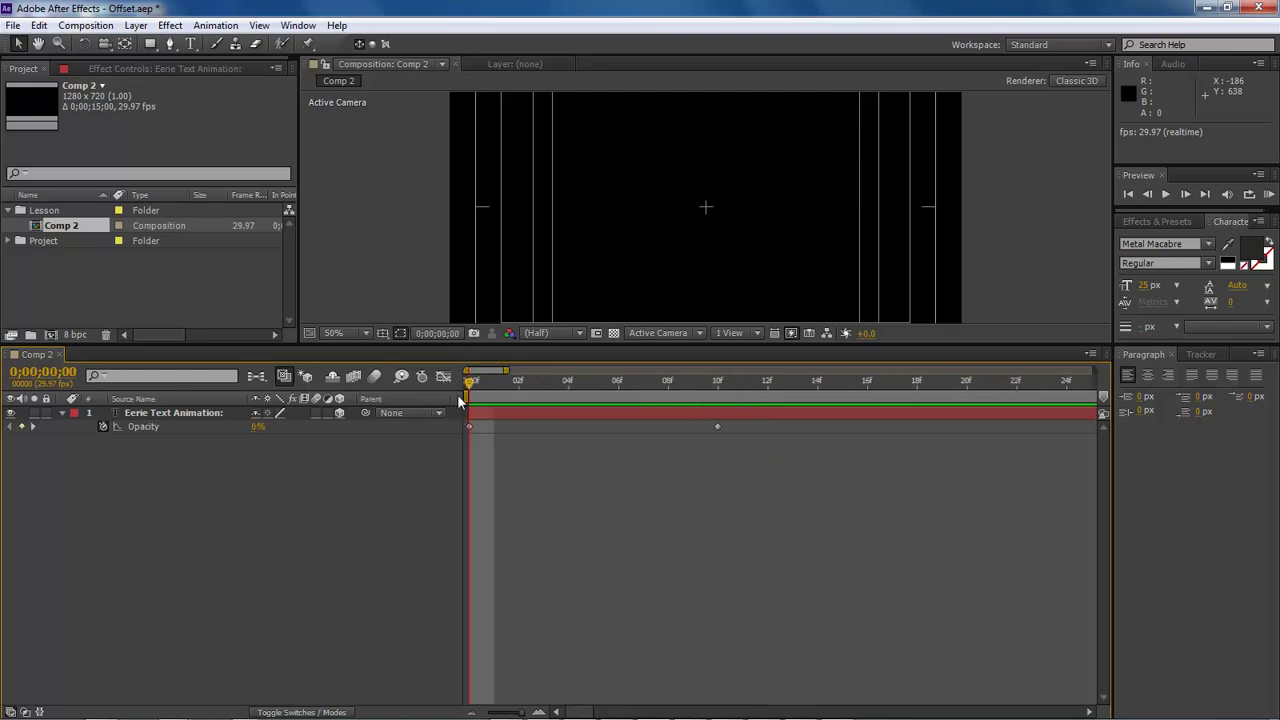
{"action": "key", "text": "space"}
{"action": "key", "text": "space"}
{"action": "left_click_drag", "start_coordinate": [717, 426], "coordinate": [916, 427]}
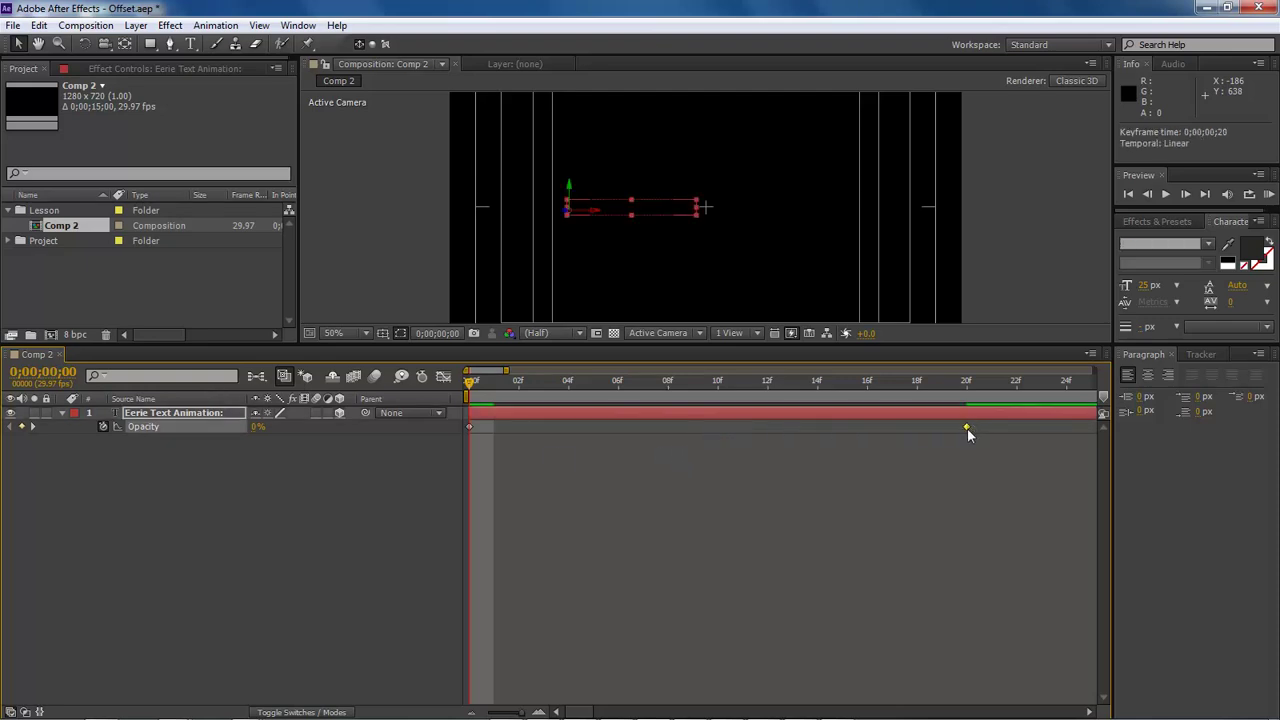
{"action": "left_click", "coordinate": [350, 484]}
{"action": "key", "text": "space"}
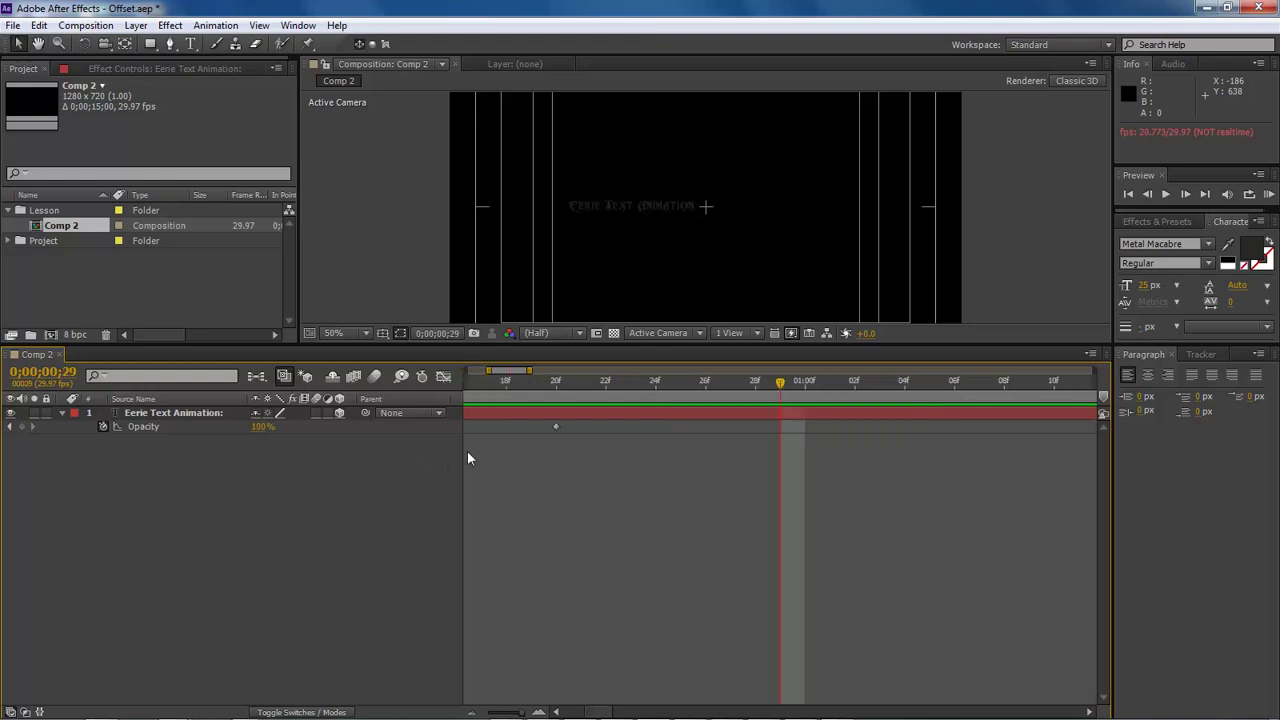
{"action": "left_click_drag", "start_coordinate": [529, 372], "coordinate": [966, 383]}
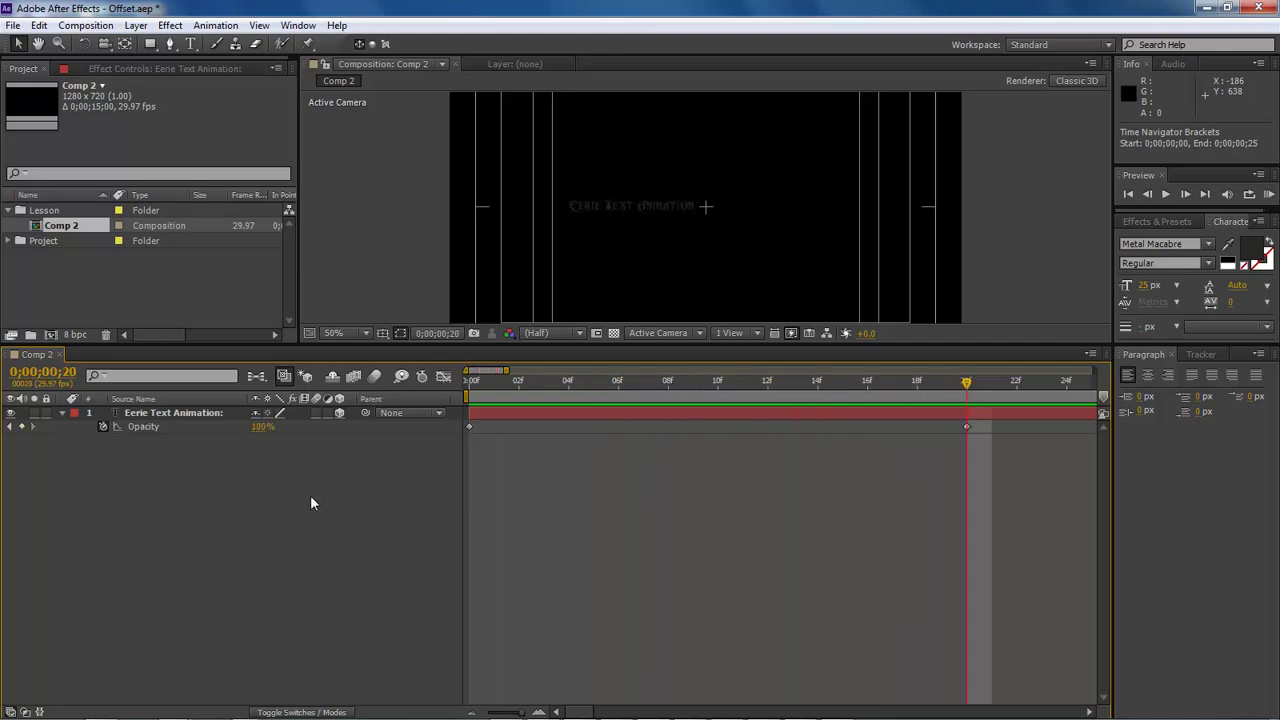
Enable per-character 3D and add a Character Offset animator to the text
{"action": "left_click", "coordinate": [62, 415]}
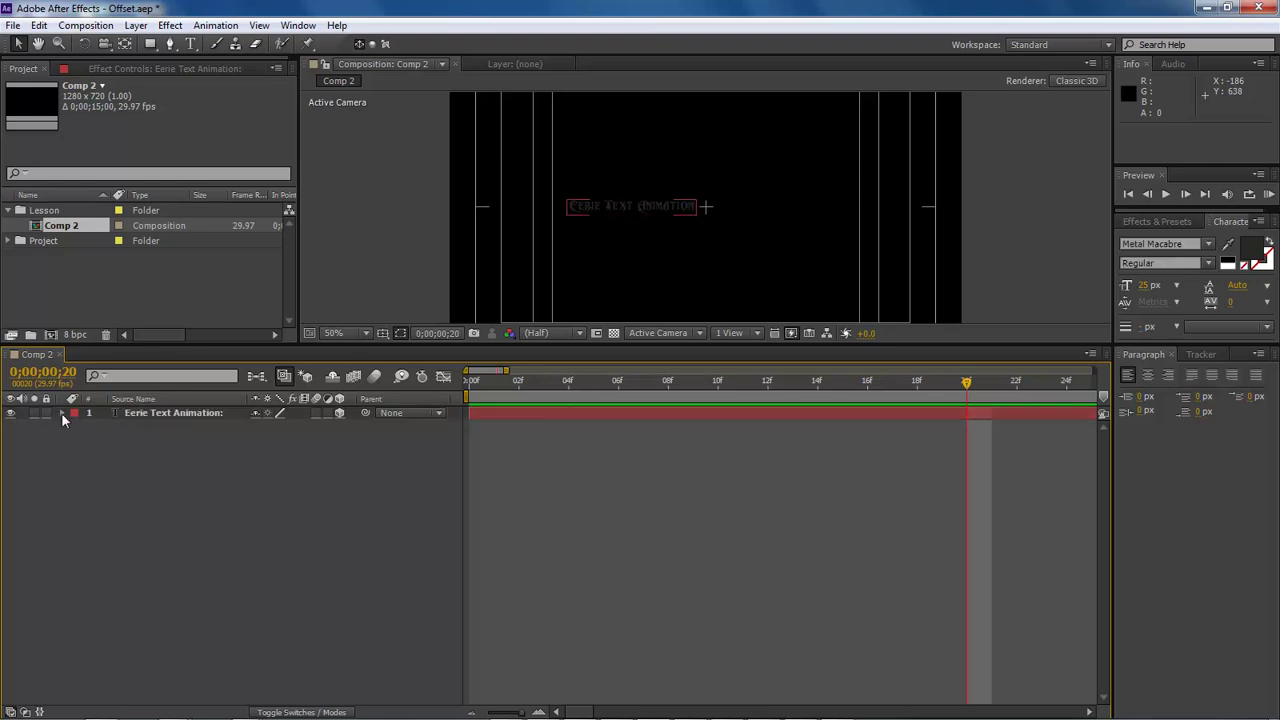
{"action": "left_click", "coordinate": [61, 413]}
{"action": "left_click", "coordinate": [118, 442]}
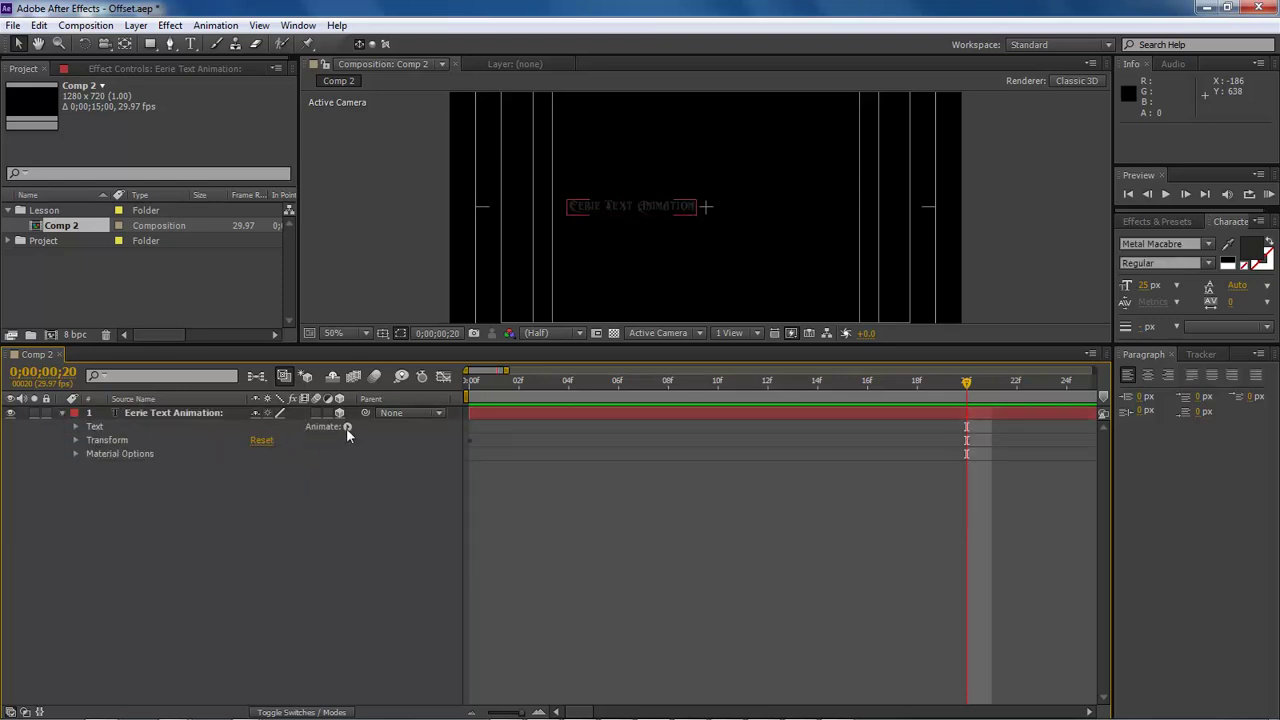
{"action": "left_click", "coordinate": [347, 427]}
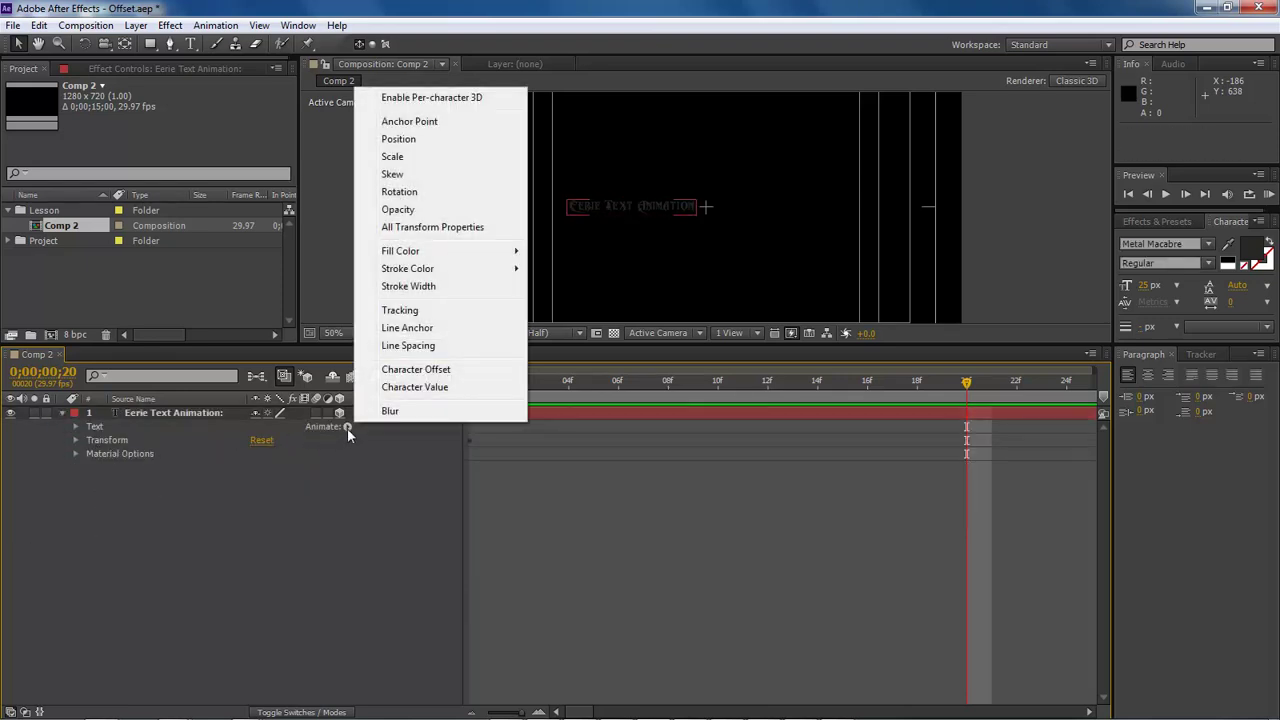
{"action": "left_click", "coordinate": [431, 100]}
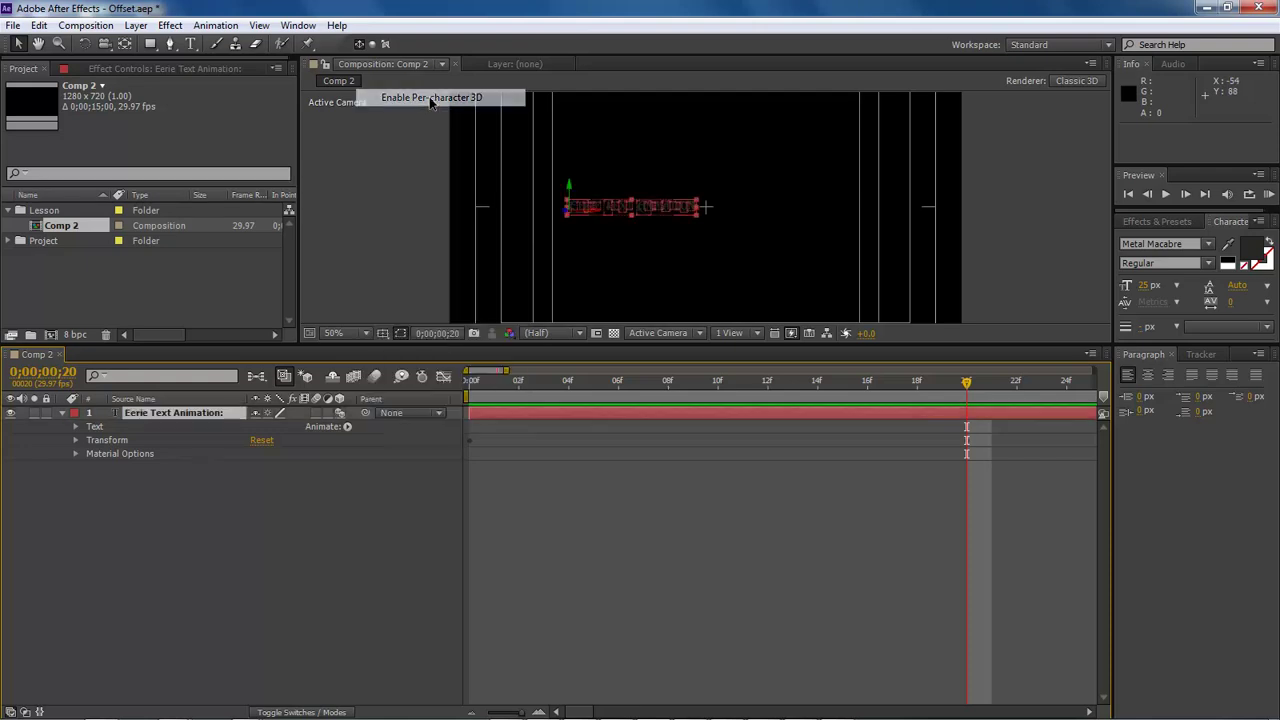
{"action": "left_click", "coordinate": [346, 427]}
{"action": "left_click", "coordinate": [438, 374]}
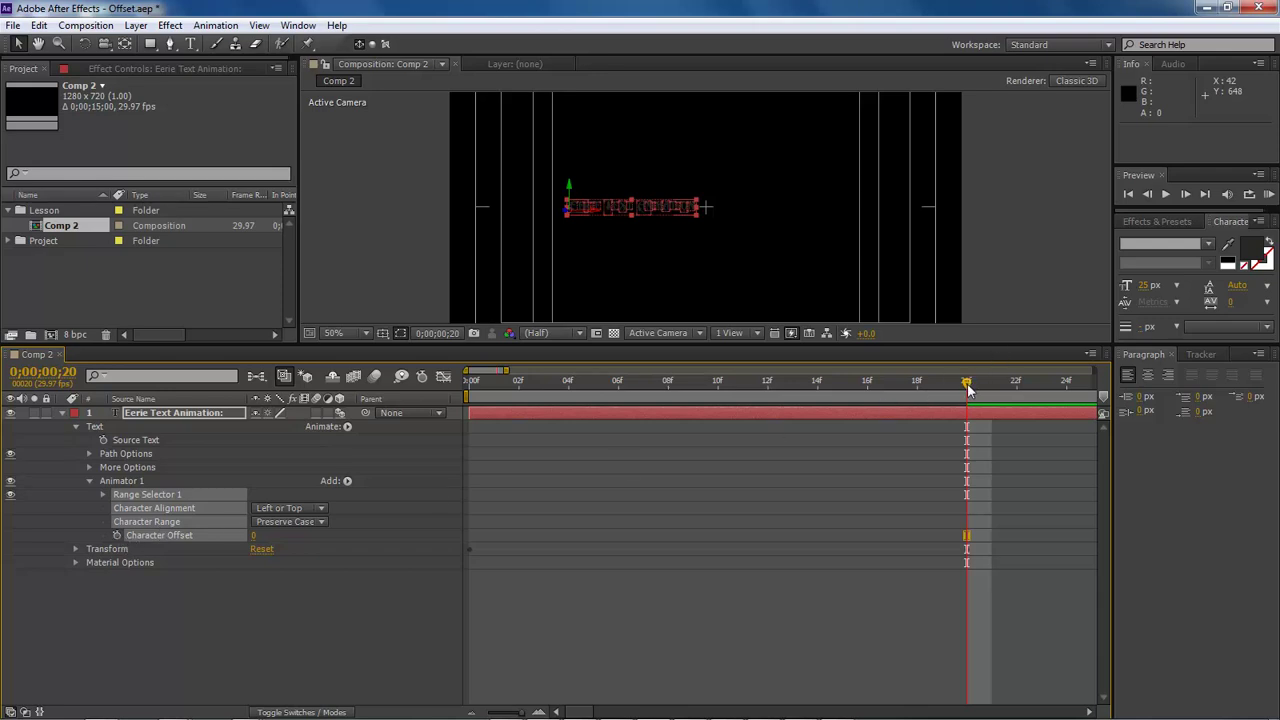
Keyframe Character Offset from 0 at frame 3 to 4 at 1;05
{"action": "left_click_drag", "start_coordinate": [966, 382], "coordinate": [521, 370]}
{"action": "left_click", "coordinate": [117, 535]}
{"action": "left_click_drag", "start_coordinate": [642, 392], "coordinate": [1073, 386]}
{"action": "left_click", "coordinate": [253, 536]}
{"action": "type", "text": "4"}
{"action": "key", "text": "Return"}
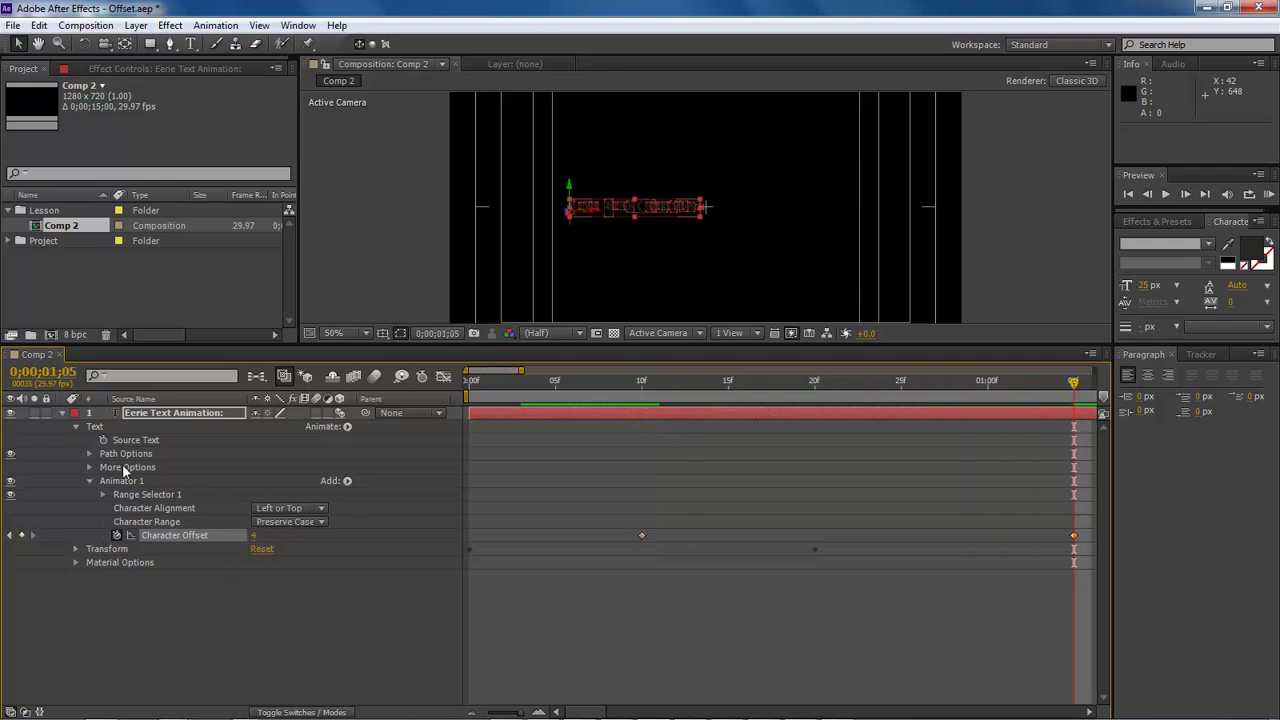
Keyframe Range Selector 1 Start from 1;00 up to 100% at 1;25
{"action": "left_click", "coordinate": [102, 494]}
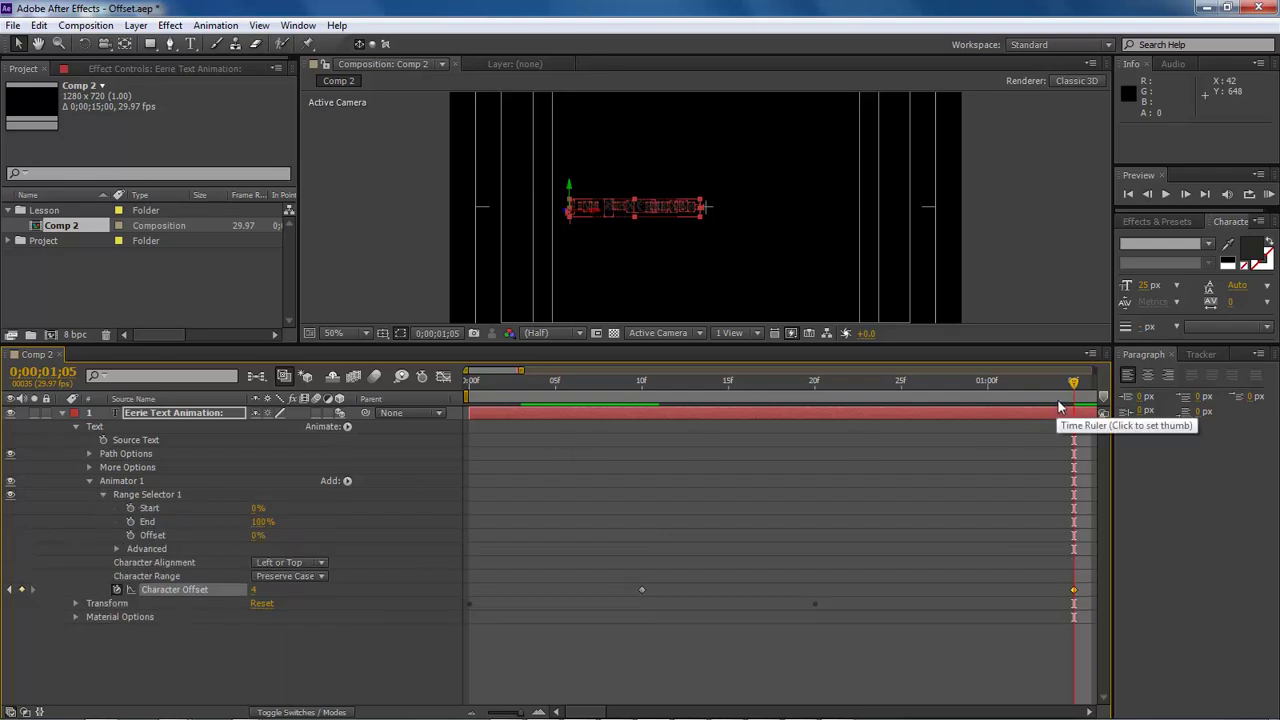
{"action": "left_click_drag", "start_coordinate": [1078, 383], "coordinate": [988, 386]}
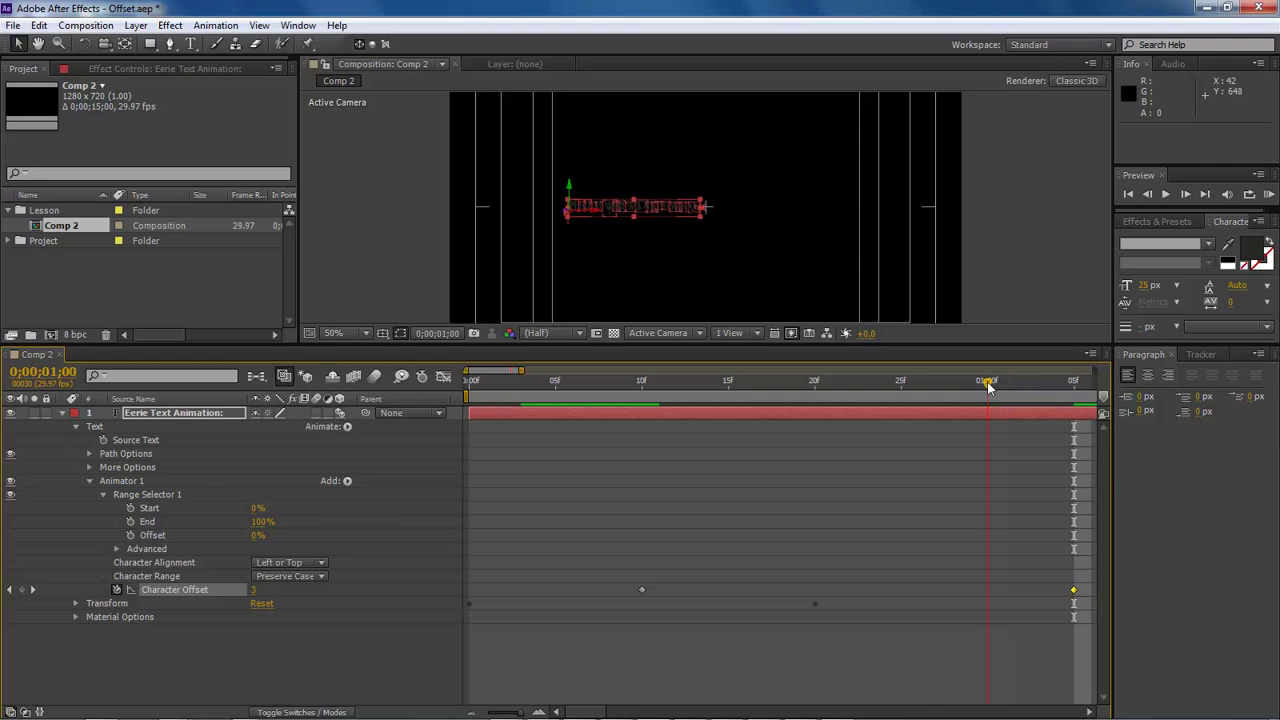
{"action": "left_click", "coordinate": [130, 508]}
{"action": "left_click_drag", "start_coordinate": [586, 710], "coordinate": [620, 716]}
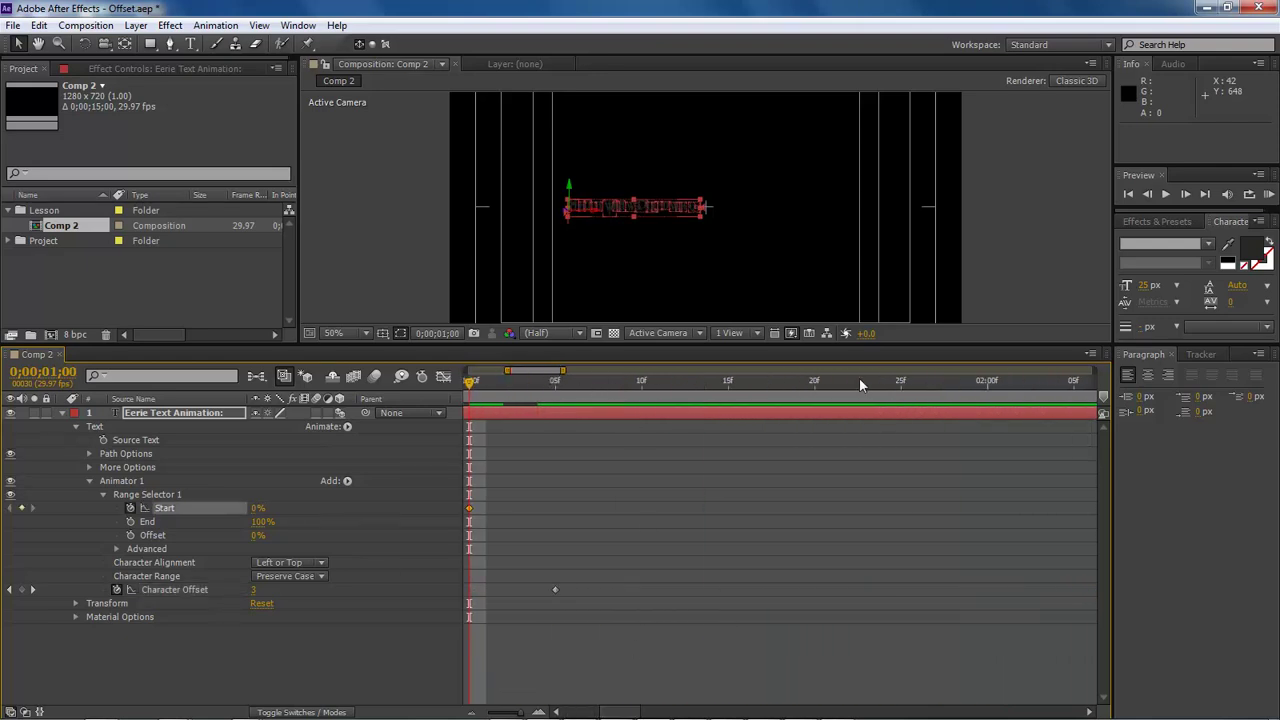
{"action": "left_click", "coordinate": [900, 381]}
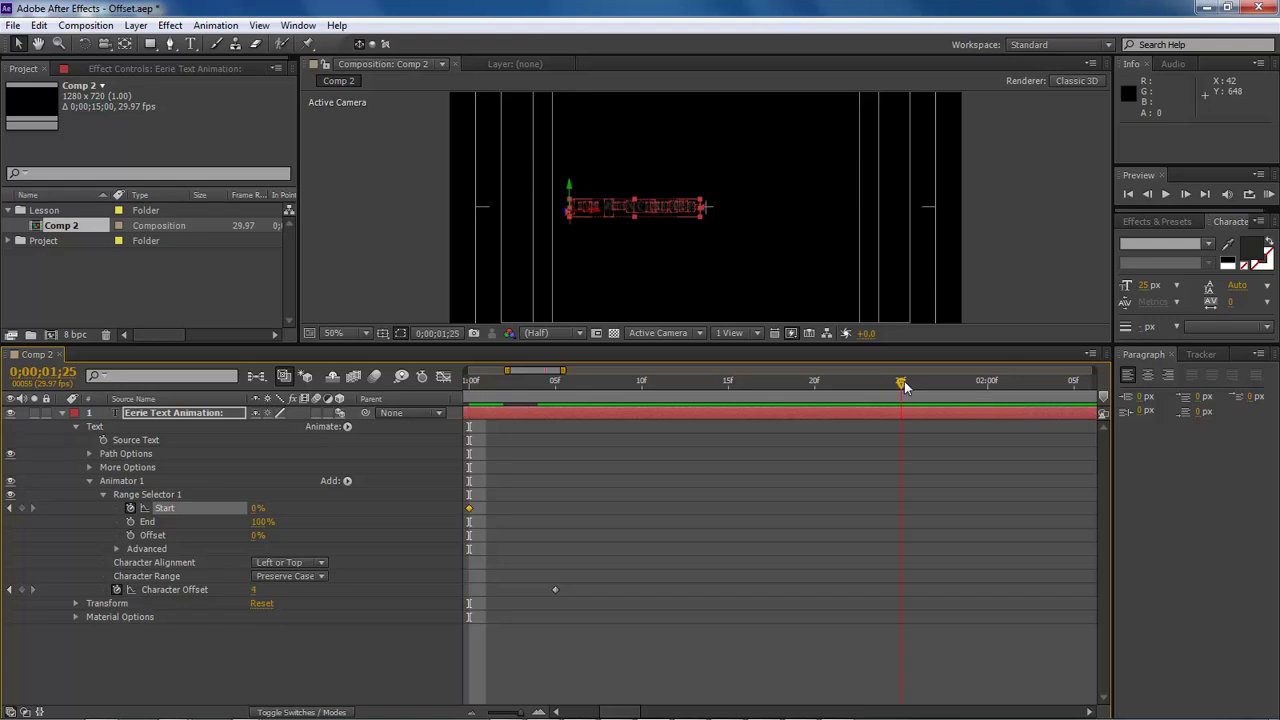
{"action": "left_click", "coordinate": [257, 509]}
{"action": "type", "text": "100"}
{"action": "key", "text": "Return"}
Scrub and preview the scrambling write-on from the start of the comp
{"action": "left_click_drag", "start_coordinate": [901, 384], "coordinate": [772, 370]}
{"action": "left_click", "coordinate": [350, 264]}
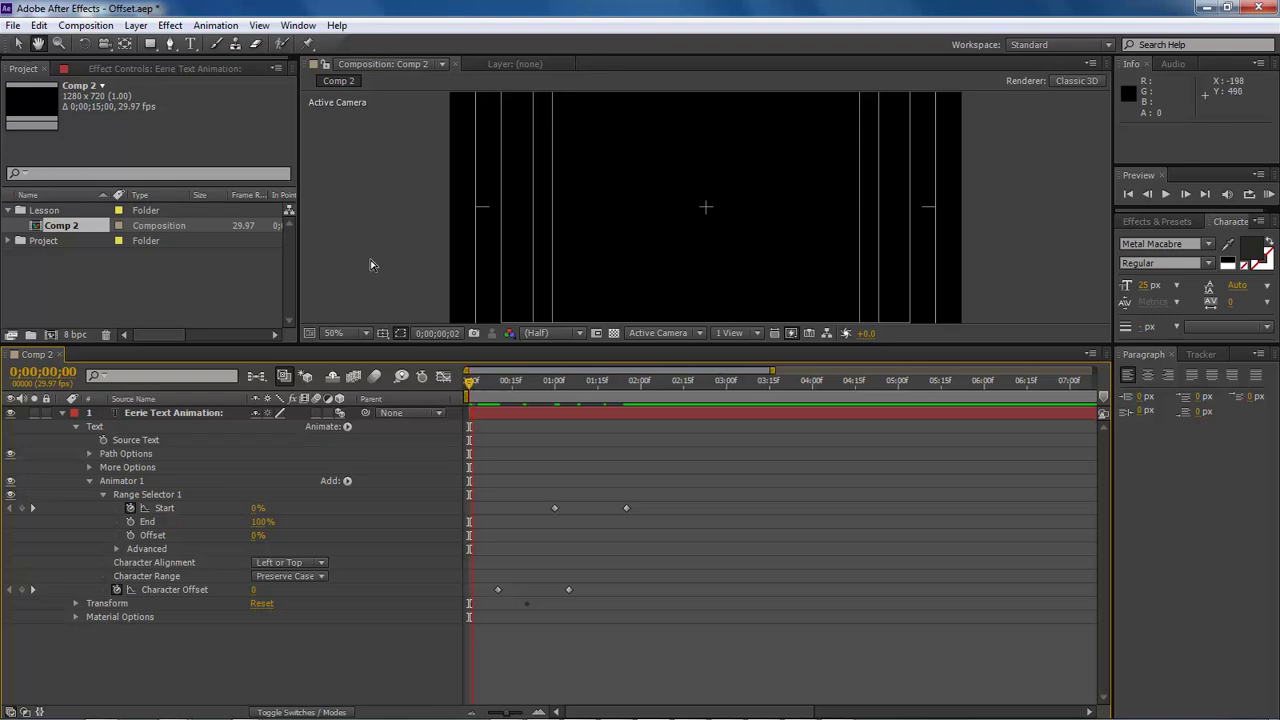
{"action": "key", "text": "space"}
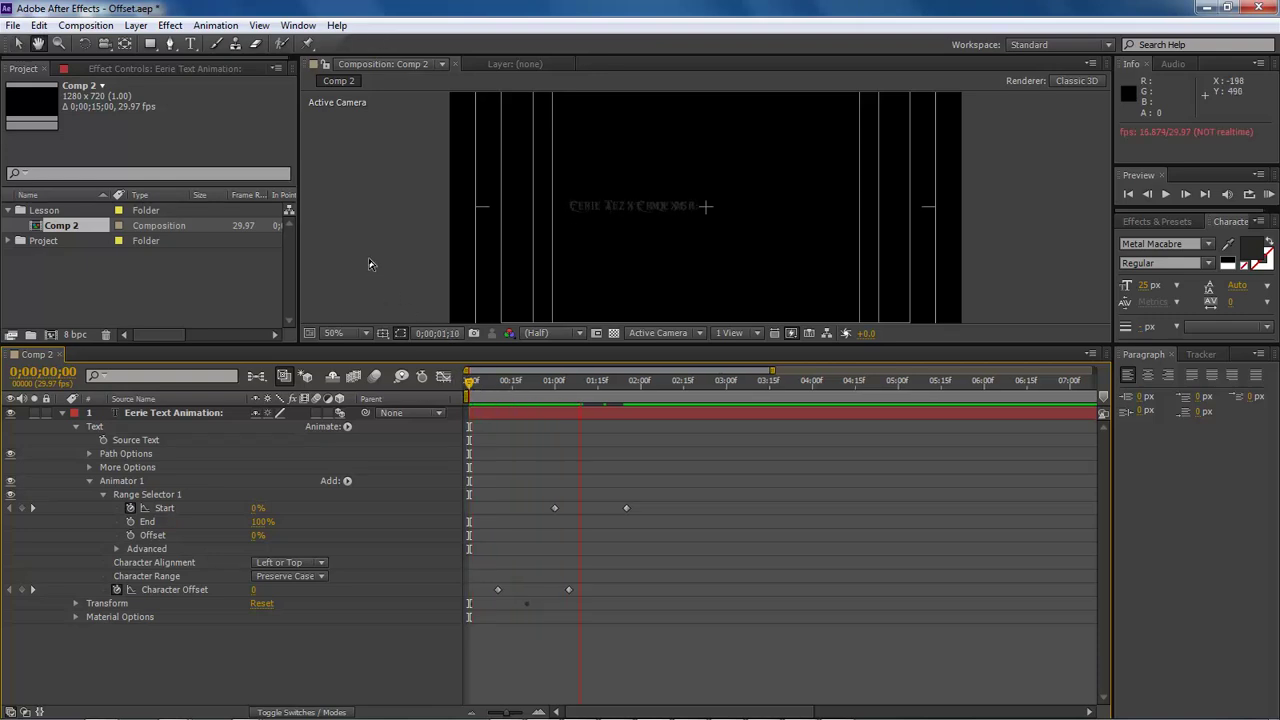
{"action": "key", "text": "space"}
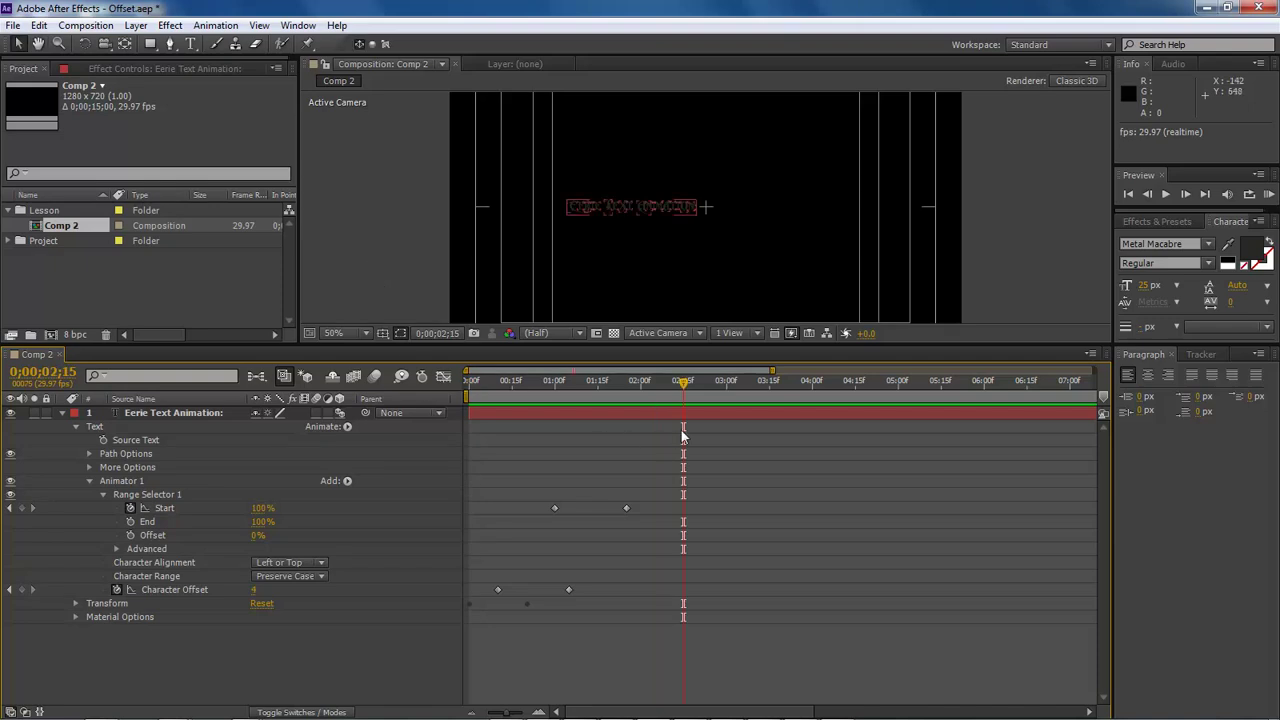
{"action": "key", "text": "Home"}
{"action": "key", "text": "space"}
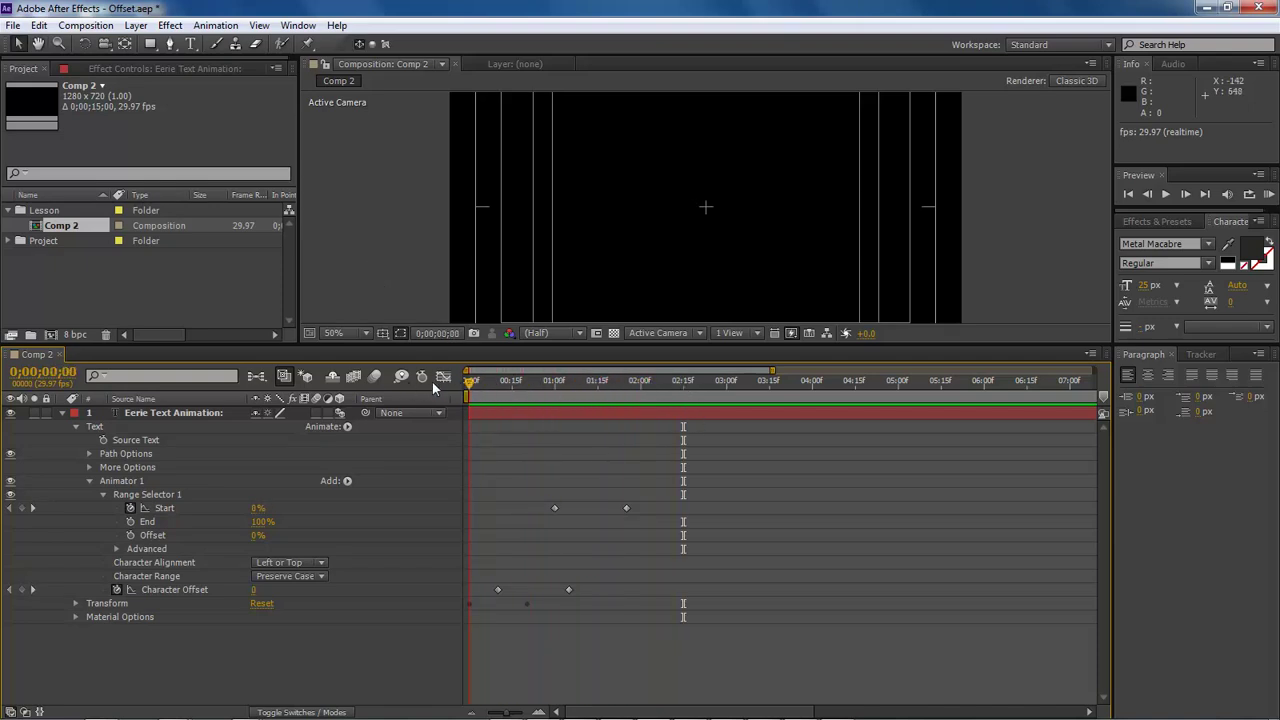
Add a Blur of 44, 44 to Animator 1 and preview the blurred write-on
{"action": "key", "text": "space"}
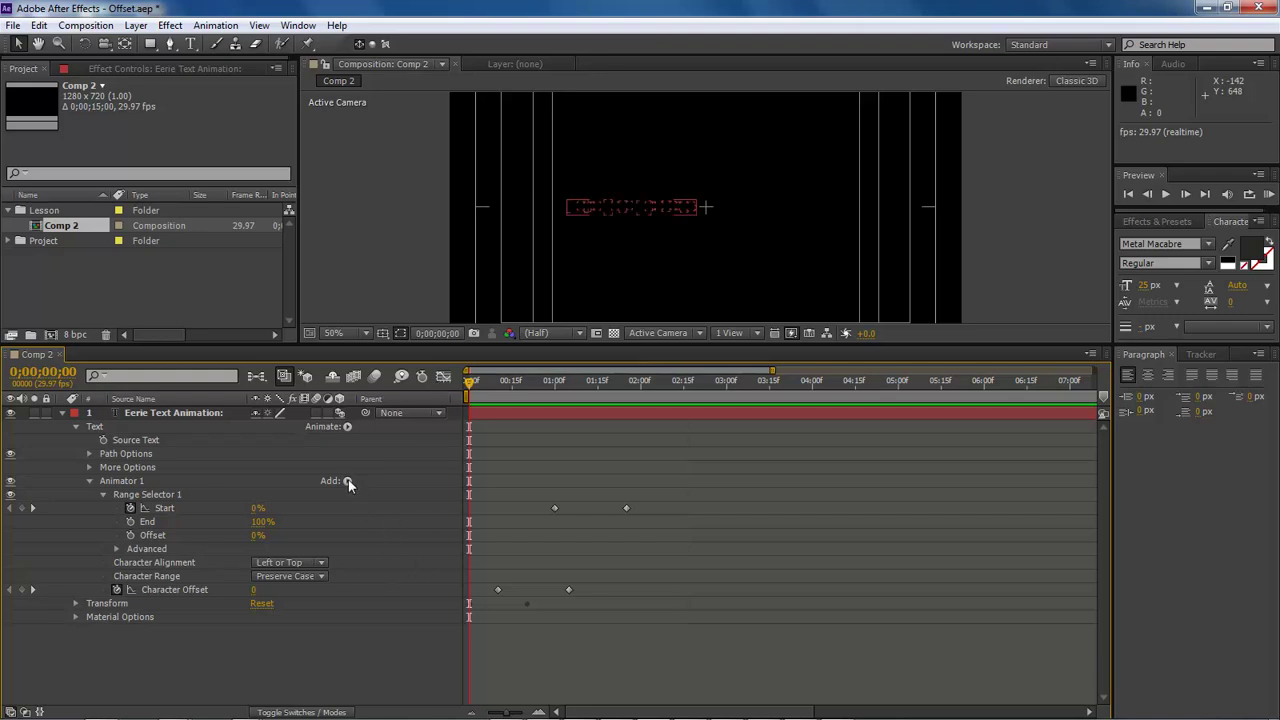
{"action": "left_click", "coordinate": [348, 483]}
{"action": "mouse_move", "coordinate": [385, 489]}
{"action": "left_click", "coordinate": [480, 488]}
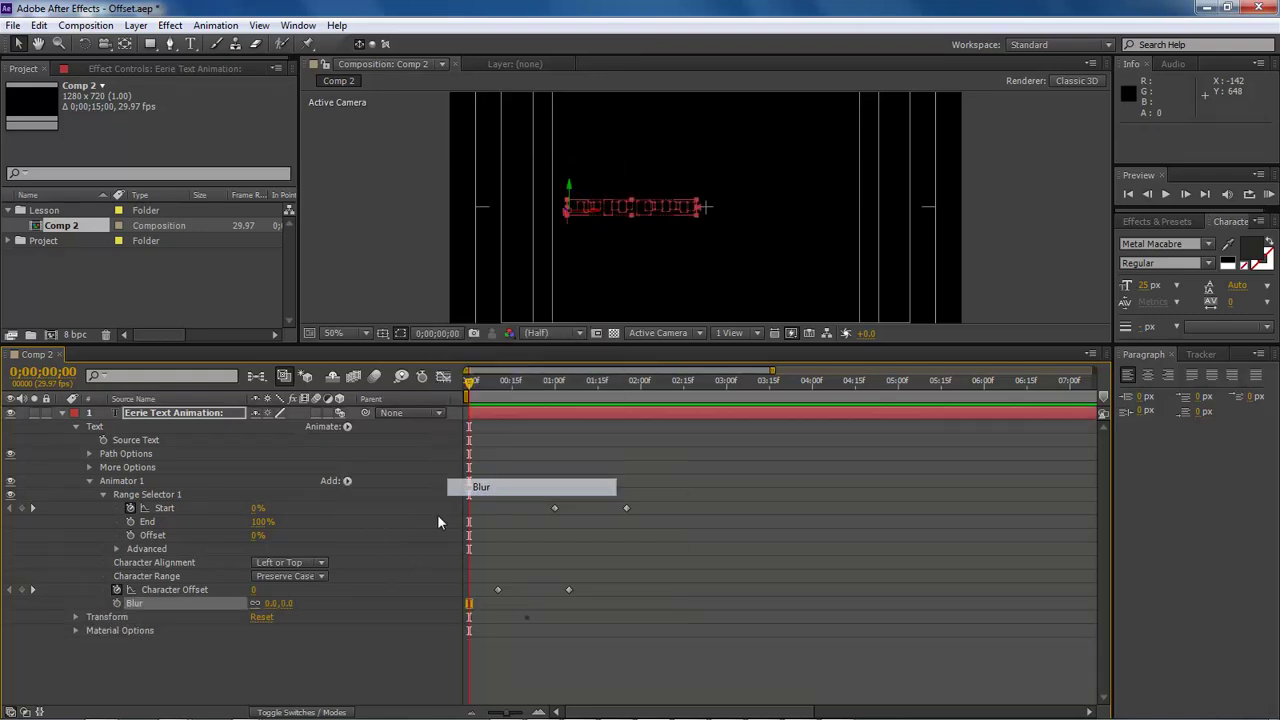
{"action": "left_click_drag", "start_coordinate": [272, 603], "coordinate": [365, 621]}
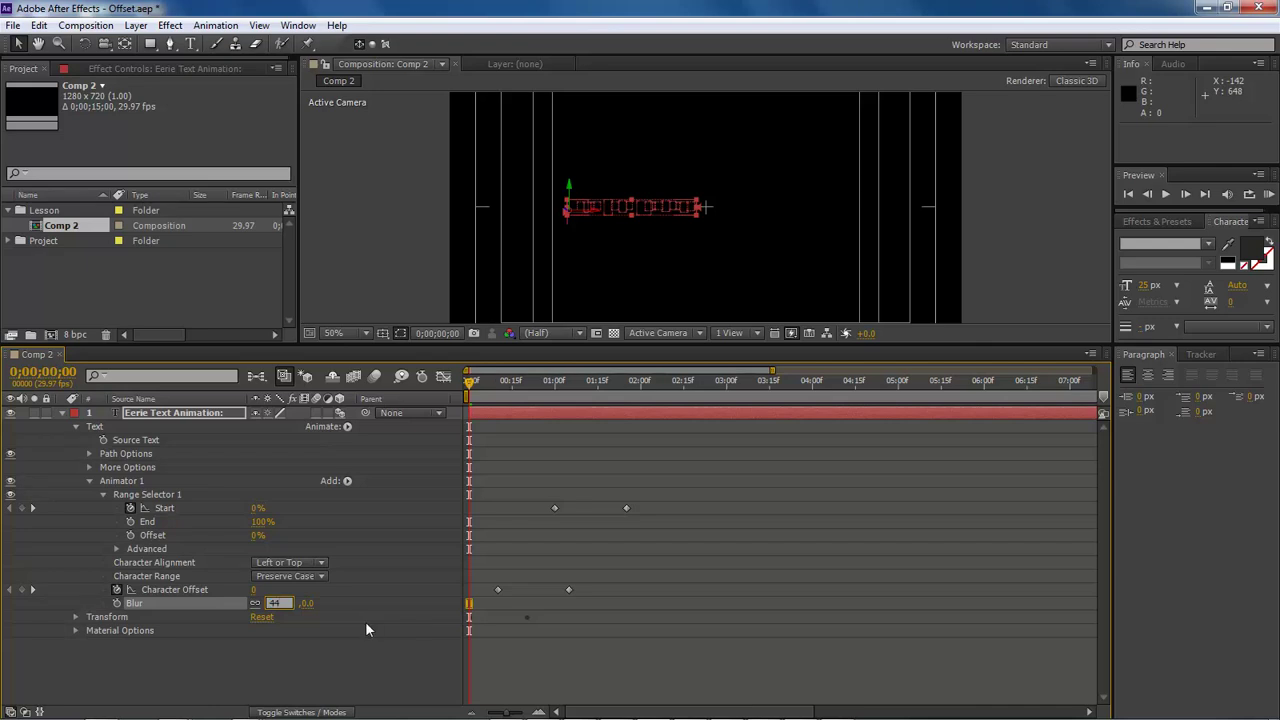
{"action": "left_click", "coordinate": [393, 308]}
{"action": "key", "text": "space"}
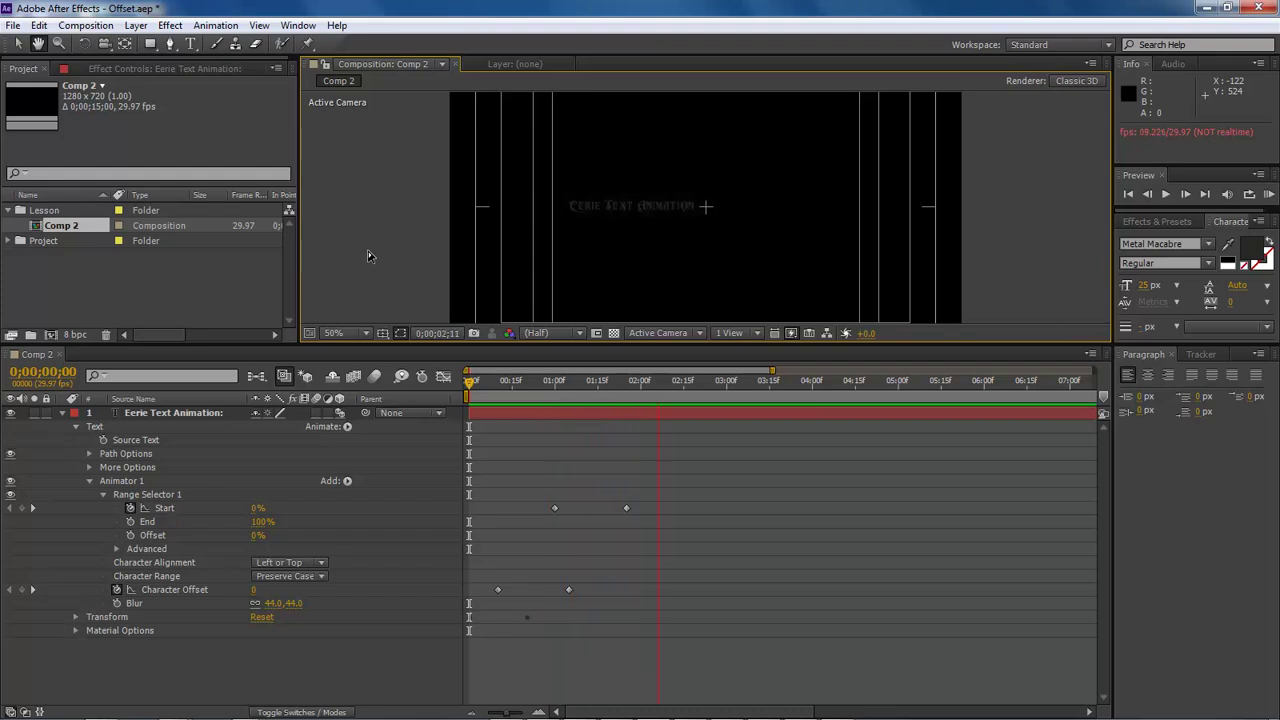
Duplicate the Eerie Text Animation layer, placing the copy below the original
{"action": "left_click", "coordinate": [62, 412]}
{"action": "left_click", "coordinate": [164, 415]}
{"action": "key", "text": "ctrl+d"}
{"action": "key", "text": "ctrl+bracketleft"}
{"action": "key", "text": "ctrl+Up"}
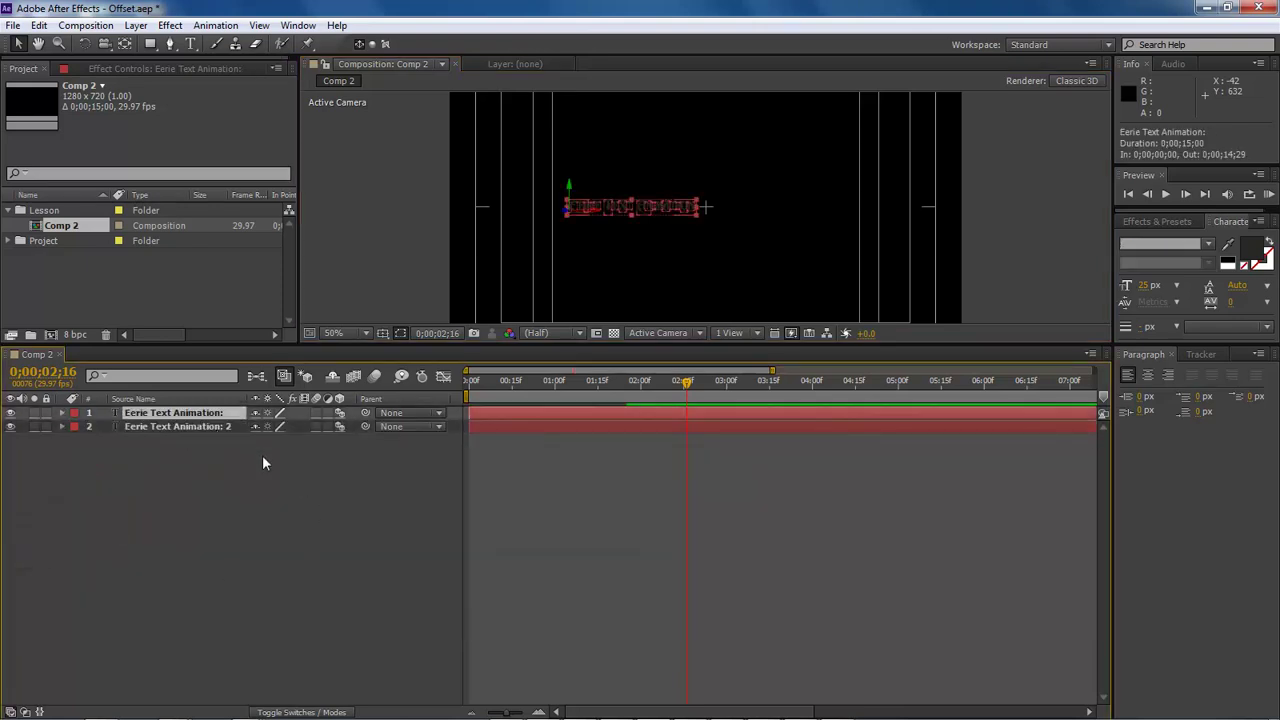
Rename the two text layers Top and bottom
{"action": "key", "text": "Return"}
{"action": "type", "text": "Top"}
{"action": "key", "text": "Return"}
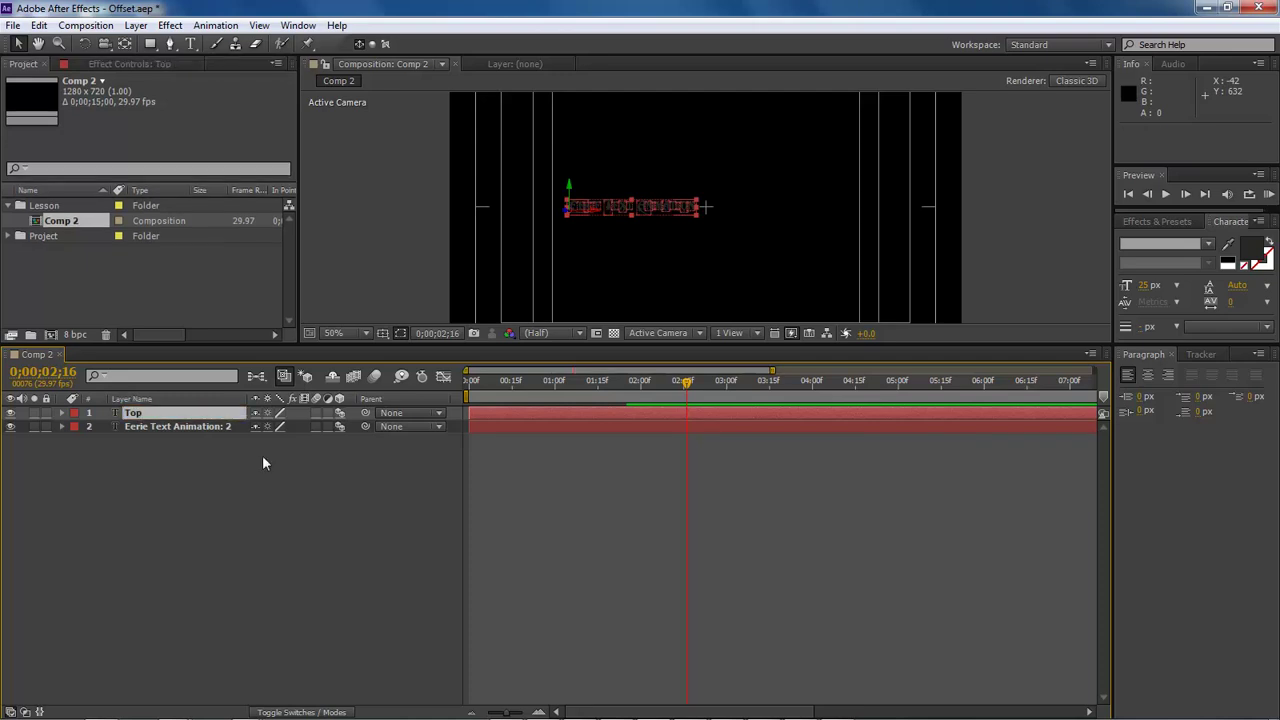
{"action": "left_click", "coordinate": [156, 425]}
{"action": "key", "text": "Return"}
{"action": "type", "text": "bottom"}
{"action": "key", "text": "Return"}
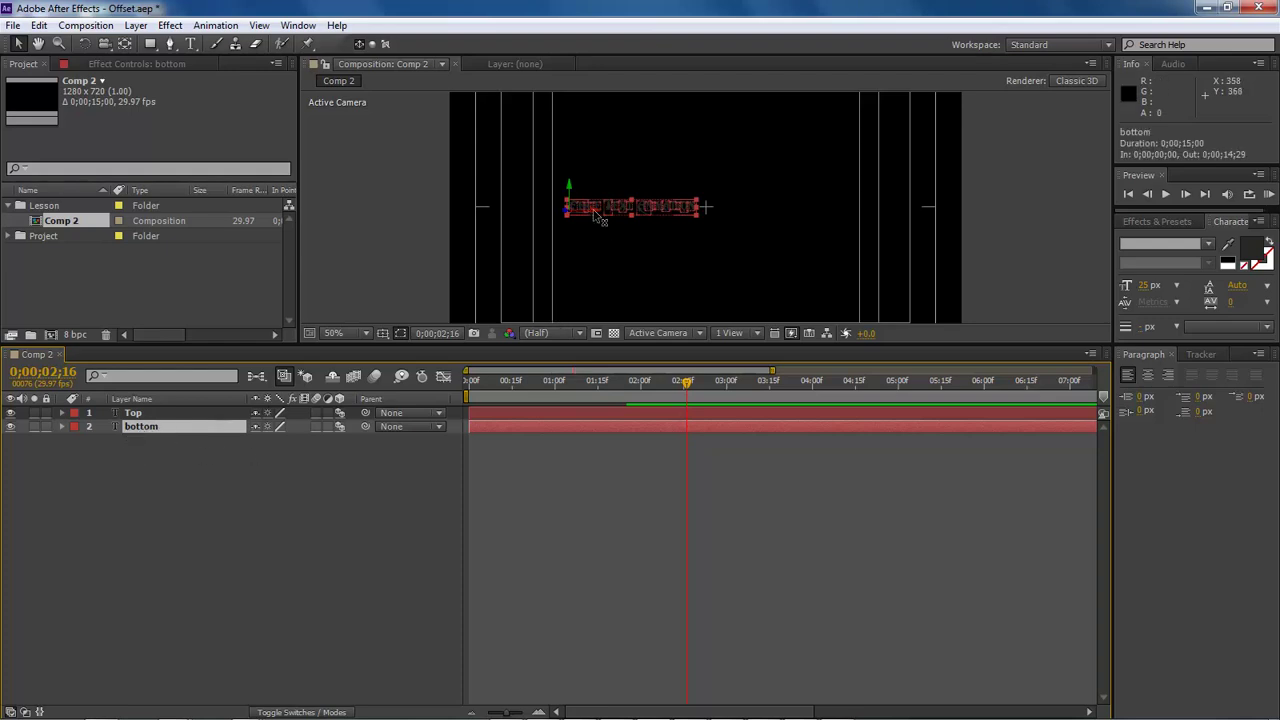
Move the bottom text right of the title and replace its wording with 'For After Effects'
{"action": "left_click_drag", "start_coordinate": [594, 214], "coordinate": [744, 218]}
{"action": "key", "text": "Return"}
{"action": "left_click", "coordinate": [189, 44]}
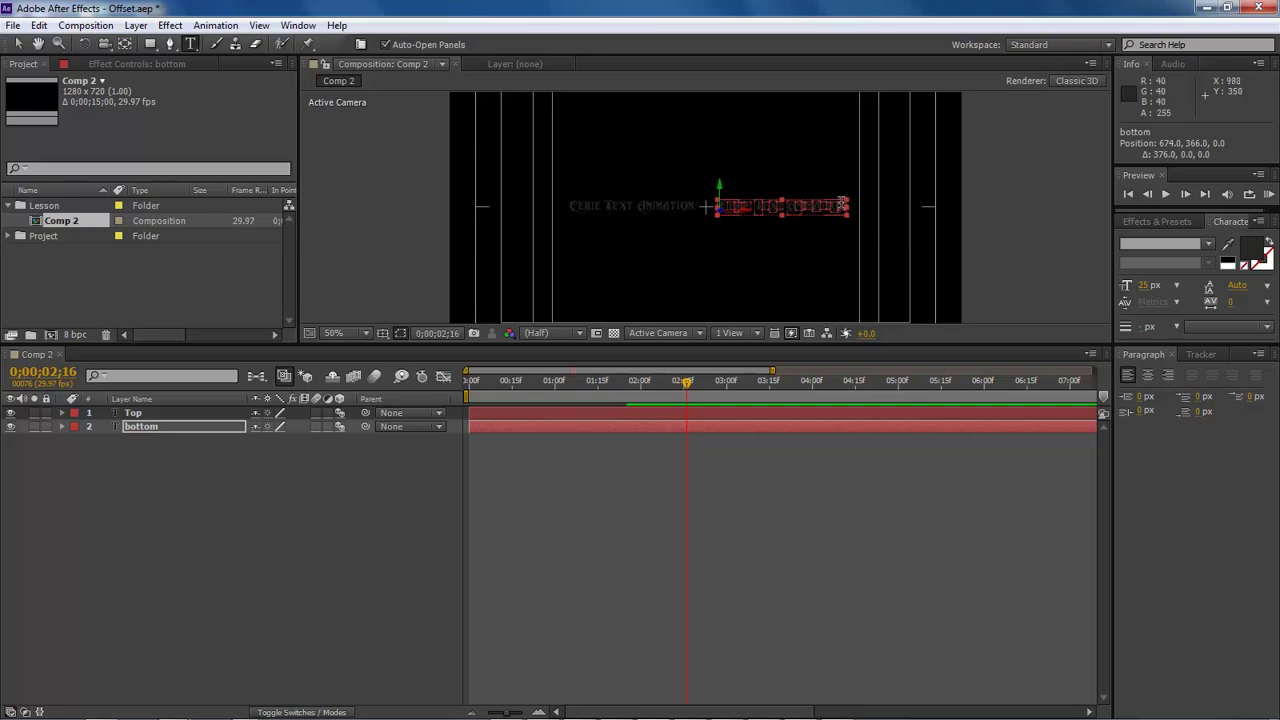
{"action": "left_click_drag", "start_coordinate": [848, 206], "coordinate": [557, 223]}
{"action": "type", "text": "E"}
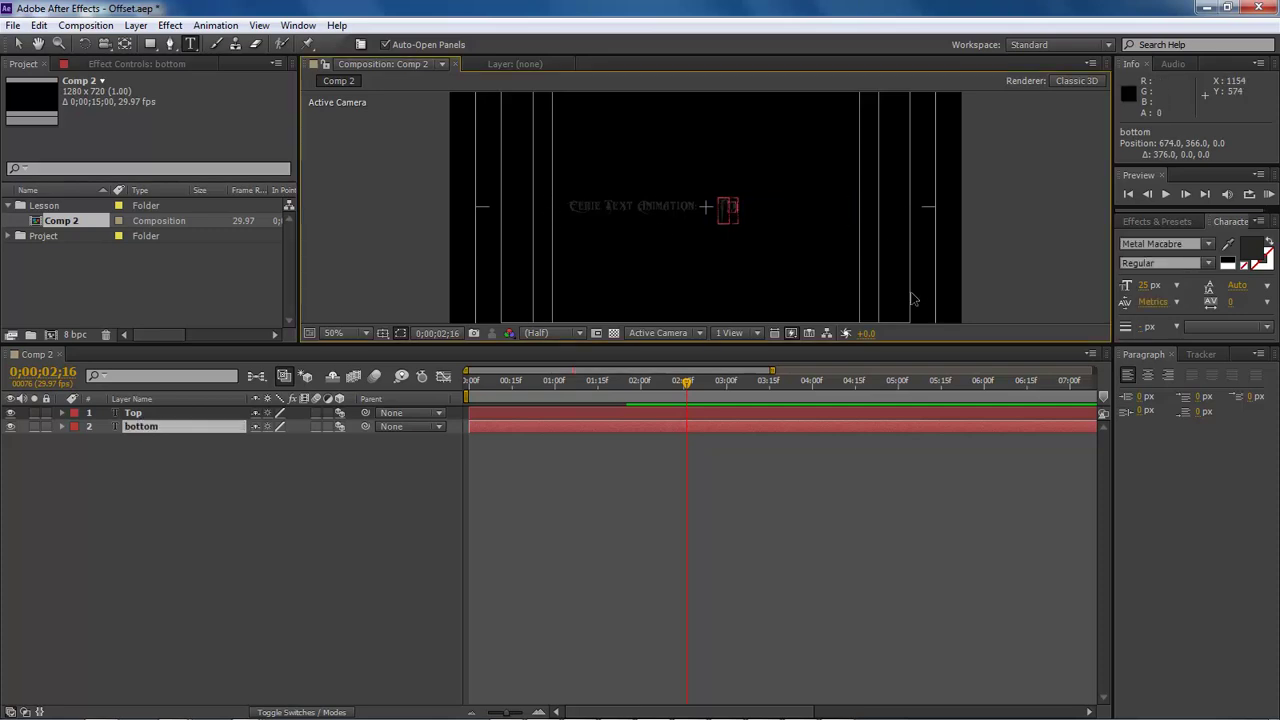
{"action": "type", "text": "erie Text"}
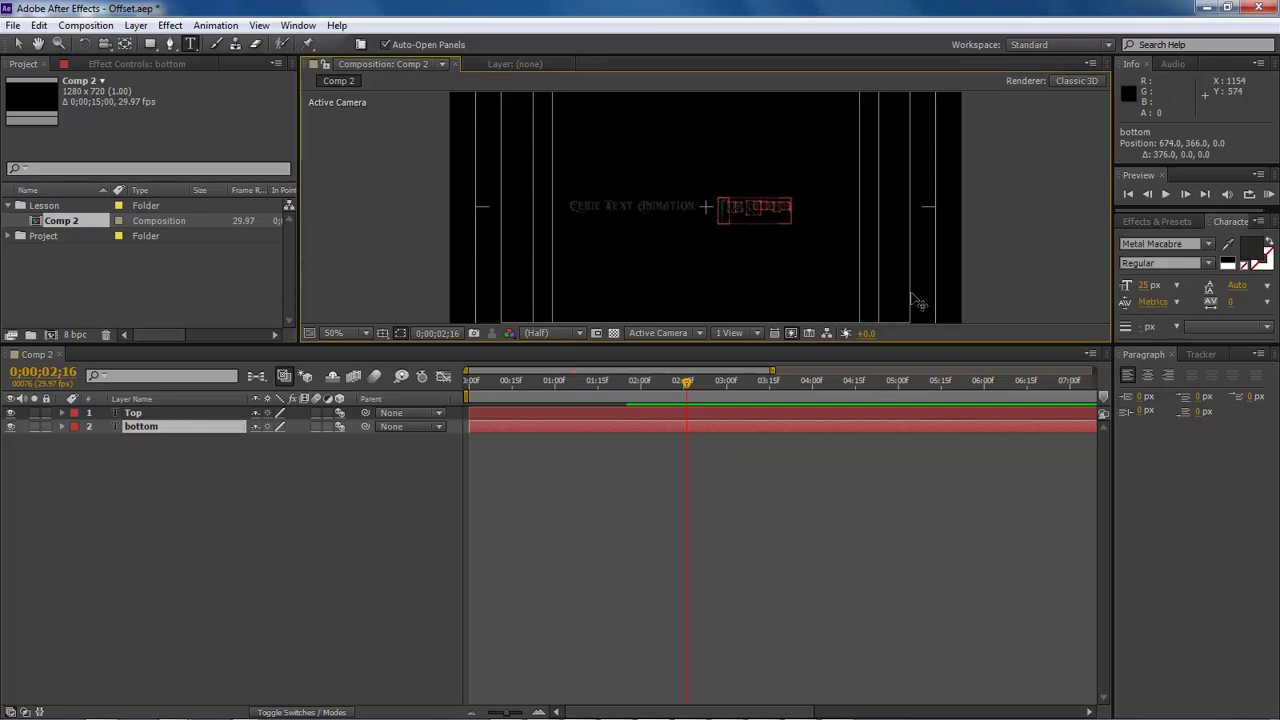
{"action": "type", "text": " Ani"}
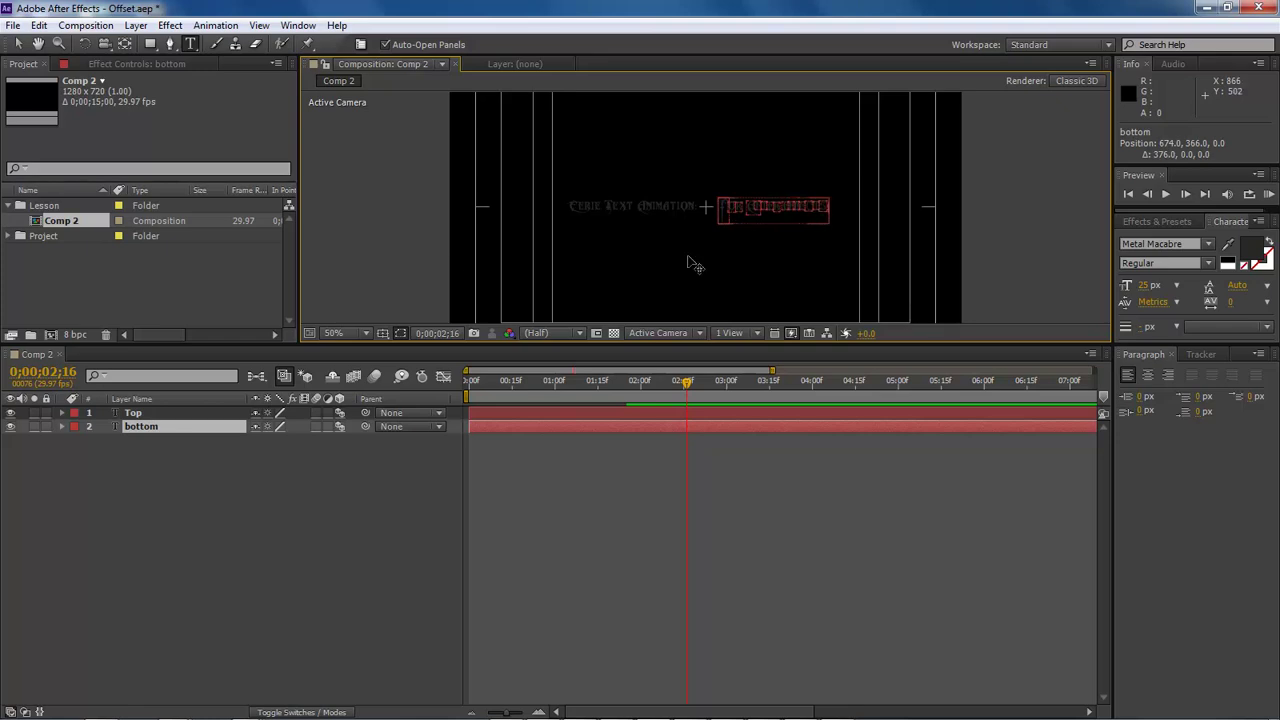
{"action": "left_click", "coordinate": [17, 44]}
{"action": "left_click", "coordinate": [763, 285]}
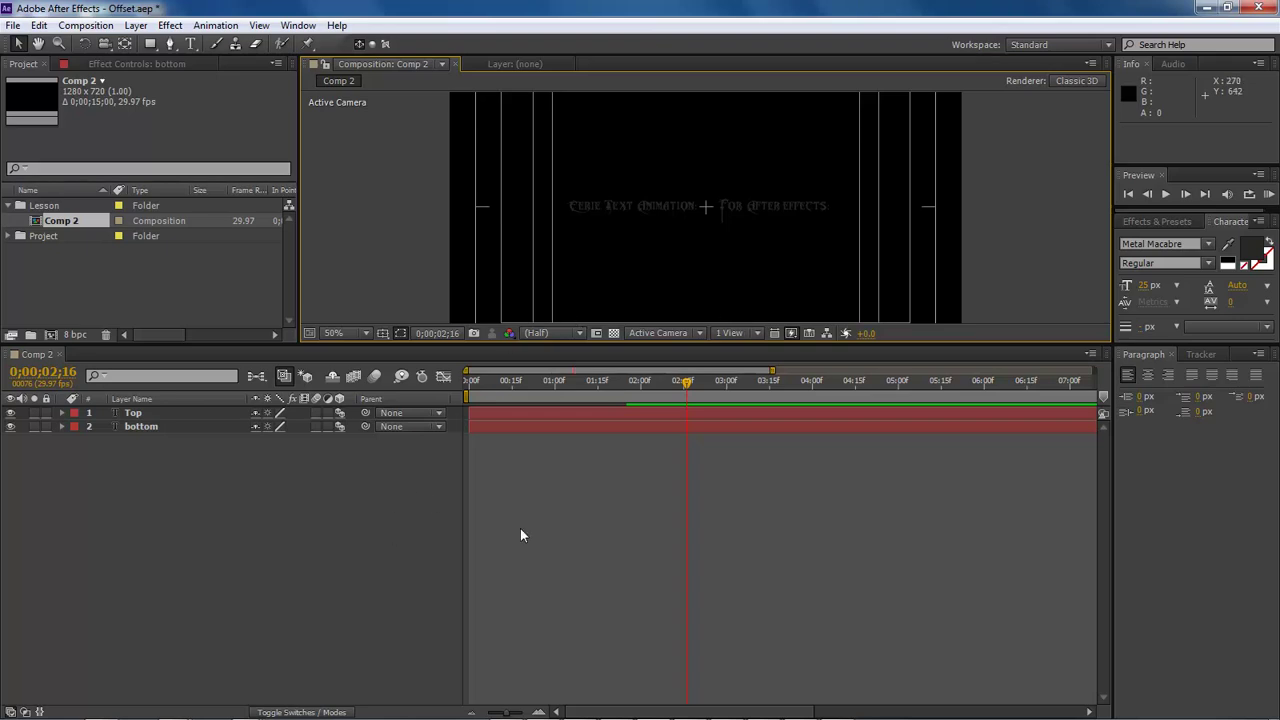
Trim the Top and bottom layers to end near 4 seconds and preview them
{"action": "left_click_drag", "start_coordinate": [685, 382], "coordinate": [595, 382]}
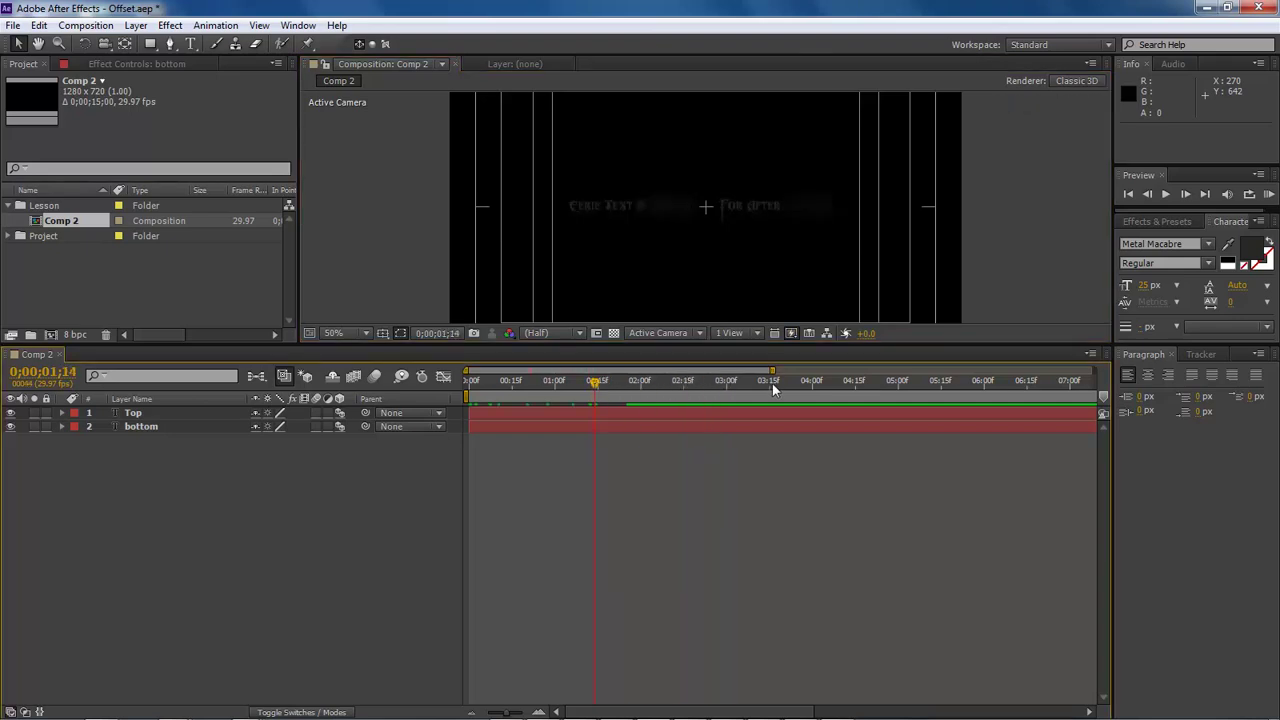
{"action": "left_click_drag", "start_coordinate": [772, 371], "coordinate": [1174, 366]}
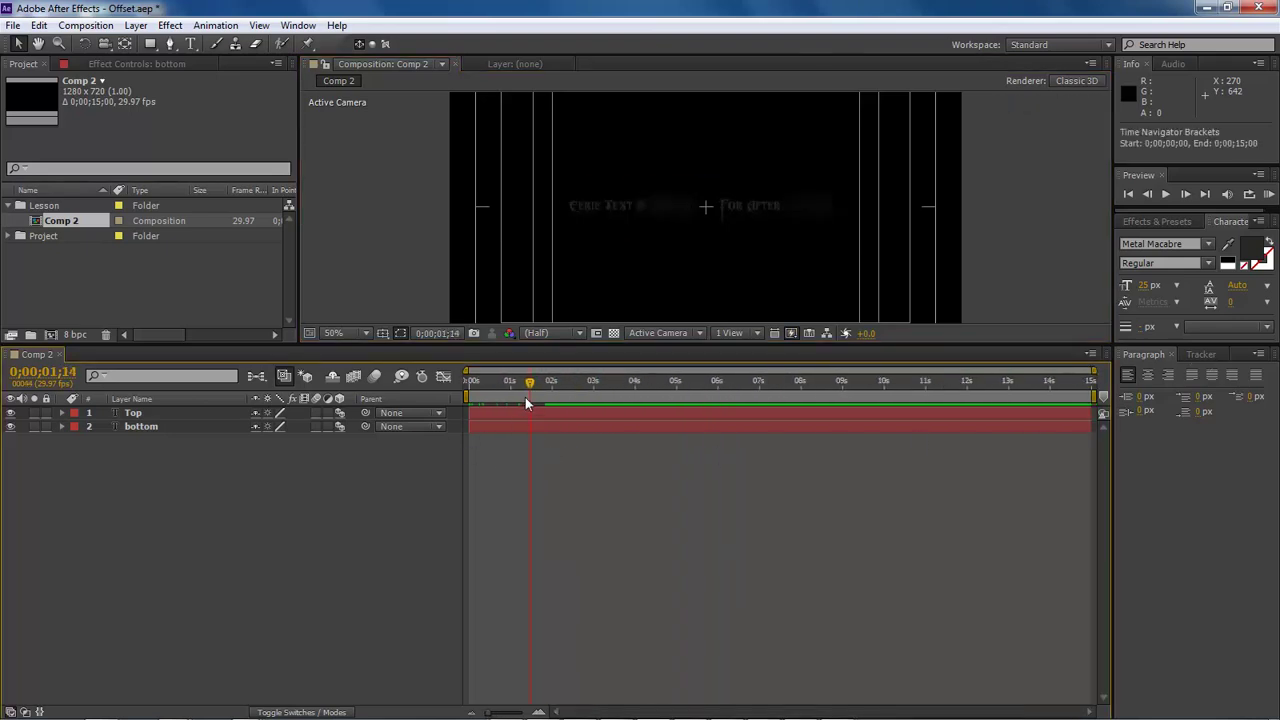
{"action": "left_click_drag", "start_coordinate": [503, 382], "coordinate": [555, 390]}
{"action": "left_click_drag", "start_coordinate": [1090, 412], "coordinate": [557, 411]}
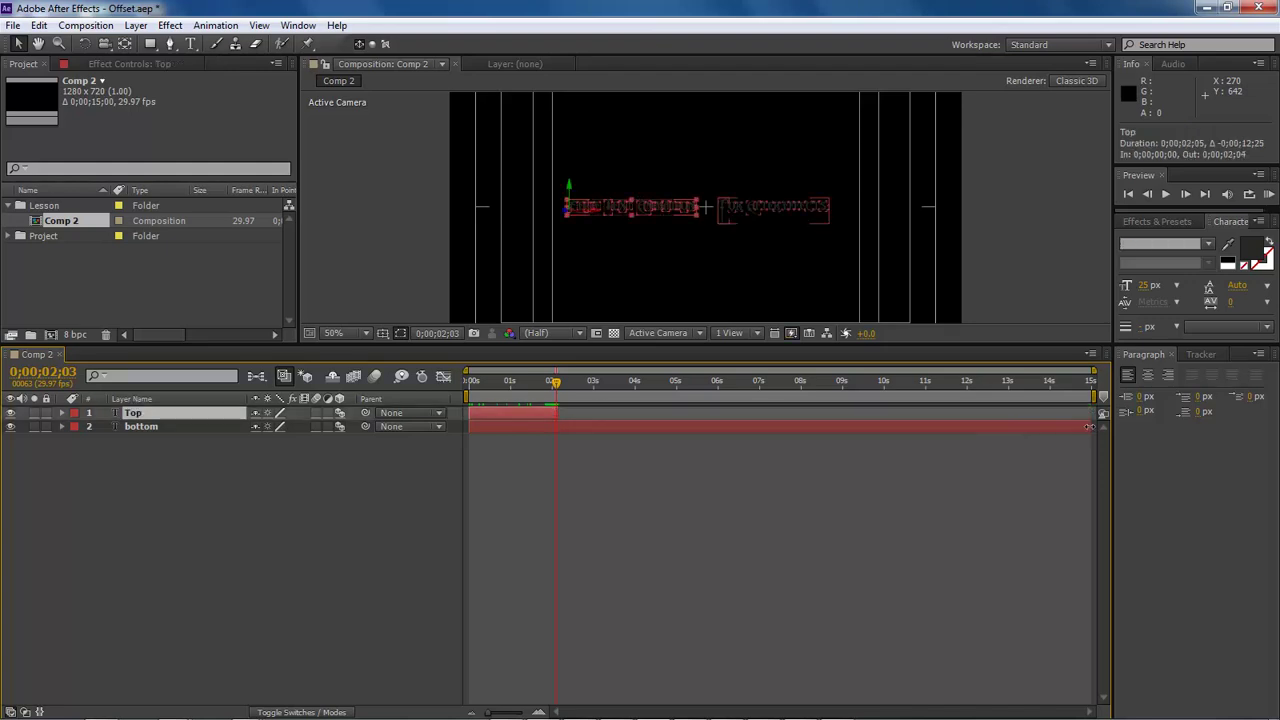
{"action": "left_click_drag", "start_coordinate": [1090, 426], "coordinate": [593, 428]}
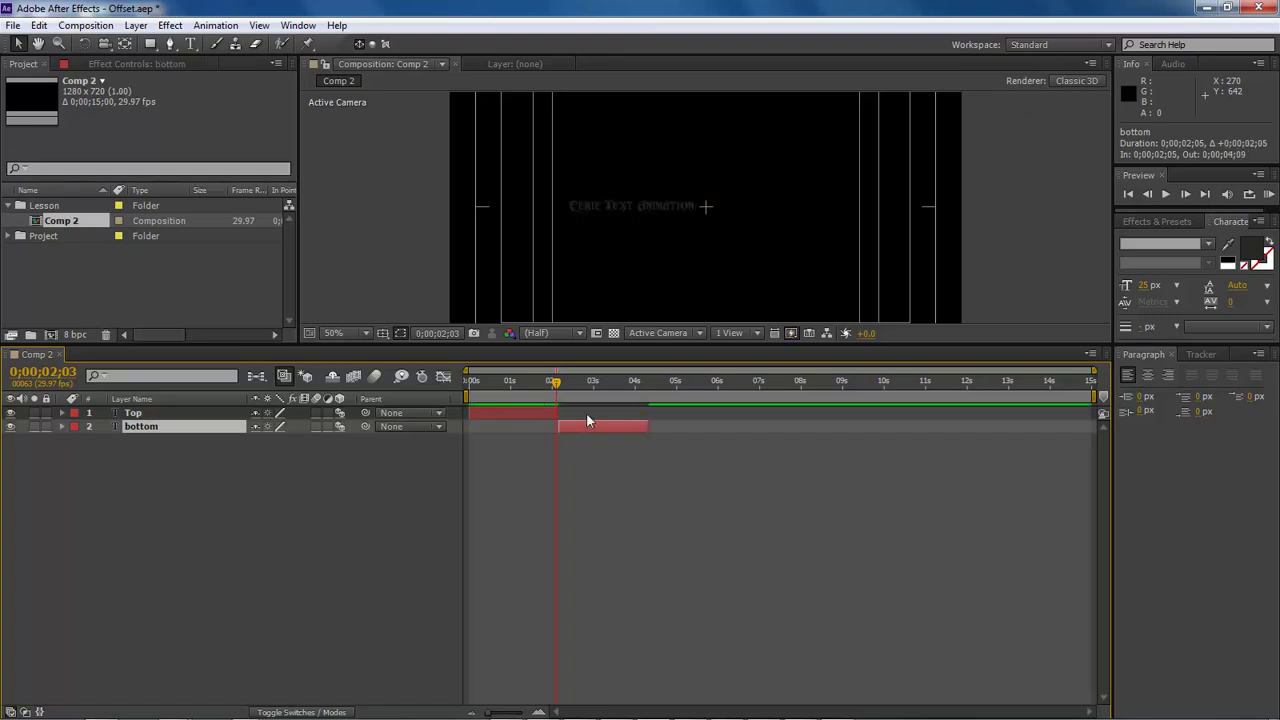
{"action": "left_click_drag", "start_coordinate": [556, 382], "coordinate": [650, 413]}
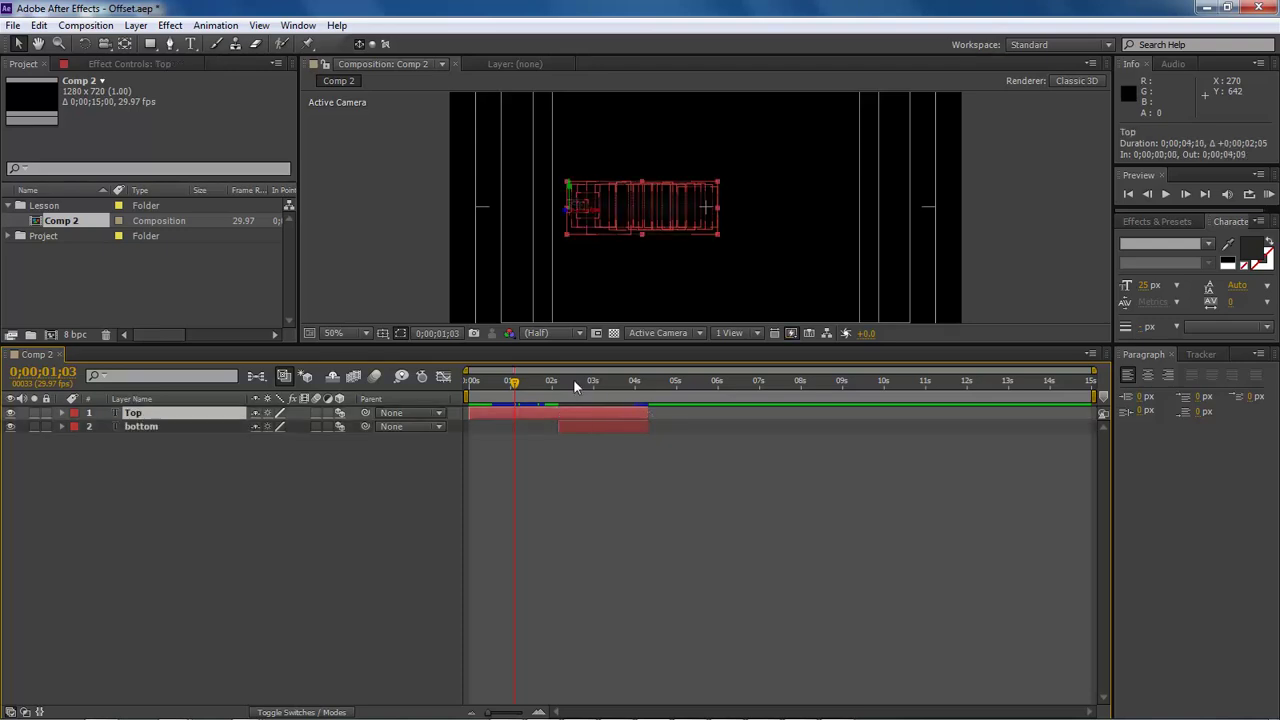
{"action": "left_click_drag", "start_coordinate": [514, 382], "coordinate": [470, 382]}
{"action": "left_click", "coordinate": [366, 540]}
{"action": "key", "text": "space"}
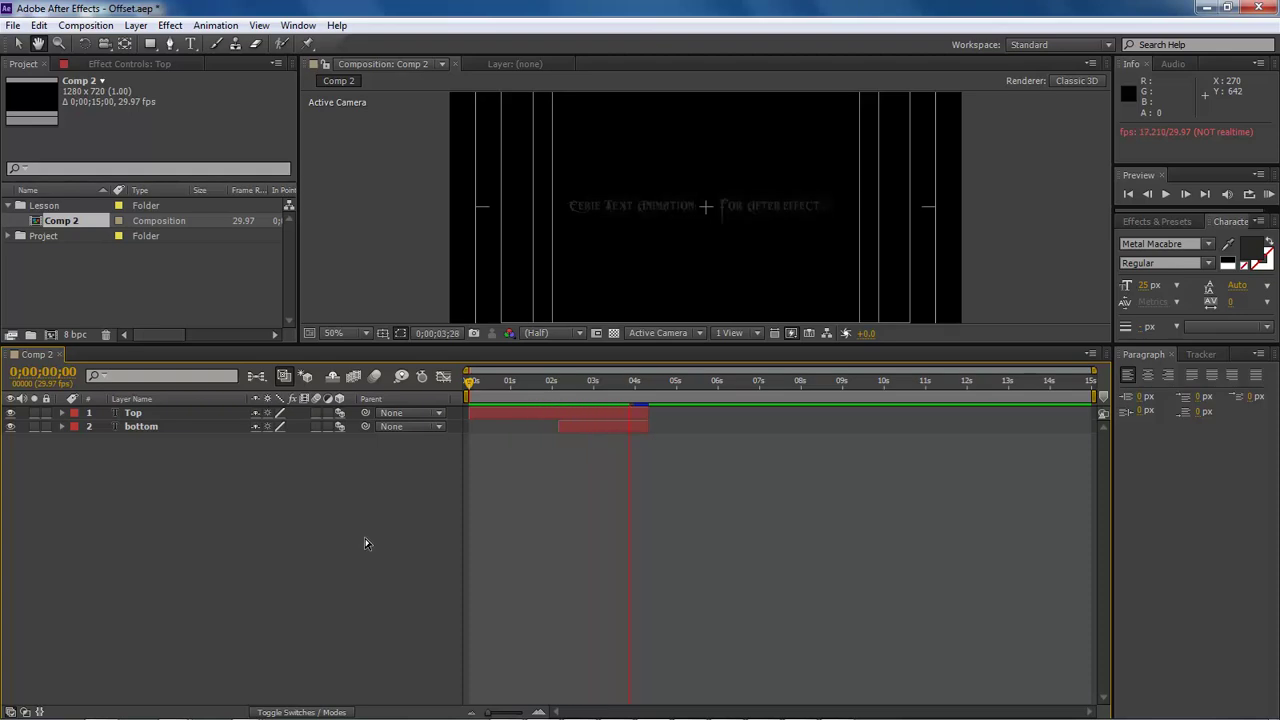
Slide the bottom layer 8 frames earlier to start at 1;22 and preview the sequence
{"action": "left_click_drag", "start_coordinate": [589, 429], "coordinate": [576, 428]}
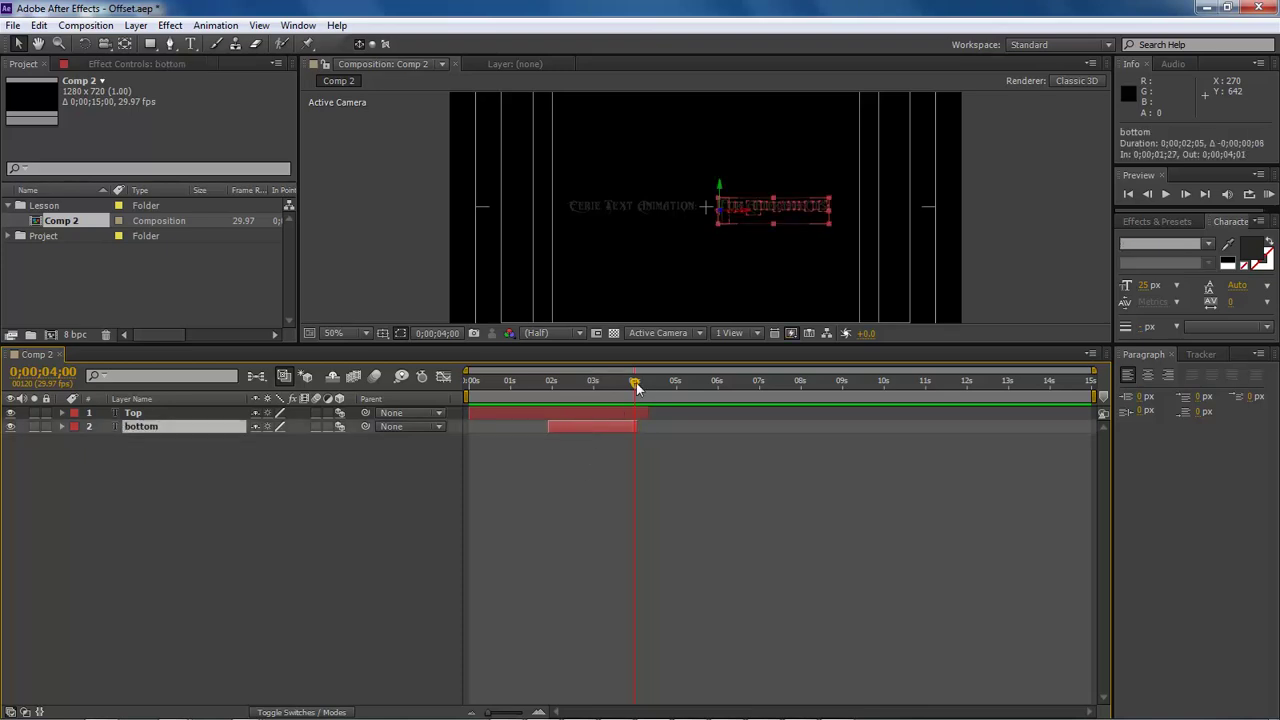
{"action": "left_click_drag", "start_coordinate": [640, 385], "coordinate": [465, 385]}
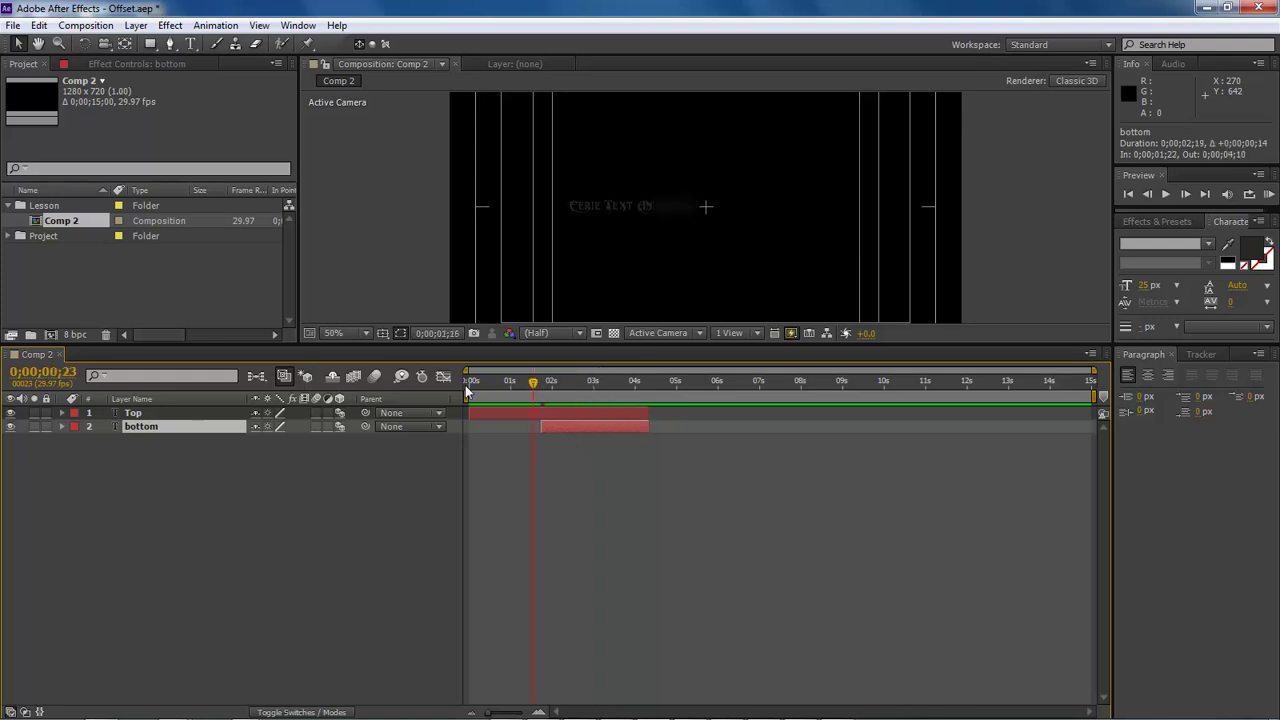
{"action": "left_click", "coordinate": [409, 536]}
{"action": "key", "text": "space"}
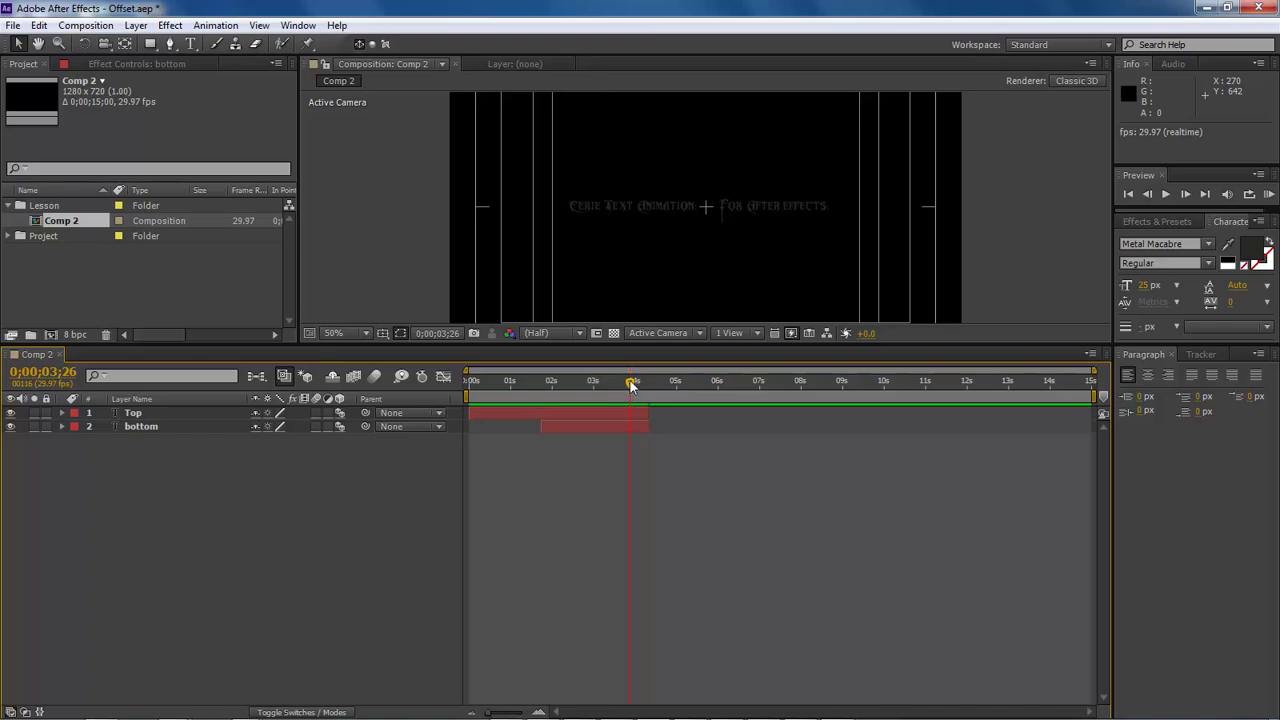
Pre-compose Top and bottom into a new 'Darkness' comp, moving all attributes
{"action": "left_click_drag", "start_coordinate": [632, 383], "coordinate": [462, 385]}
{"action": "left_click", "coordinate": [133, 413]}
{"action": "left_click", "coordinate": [141, 426], "text": "shift"}
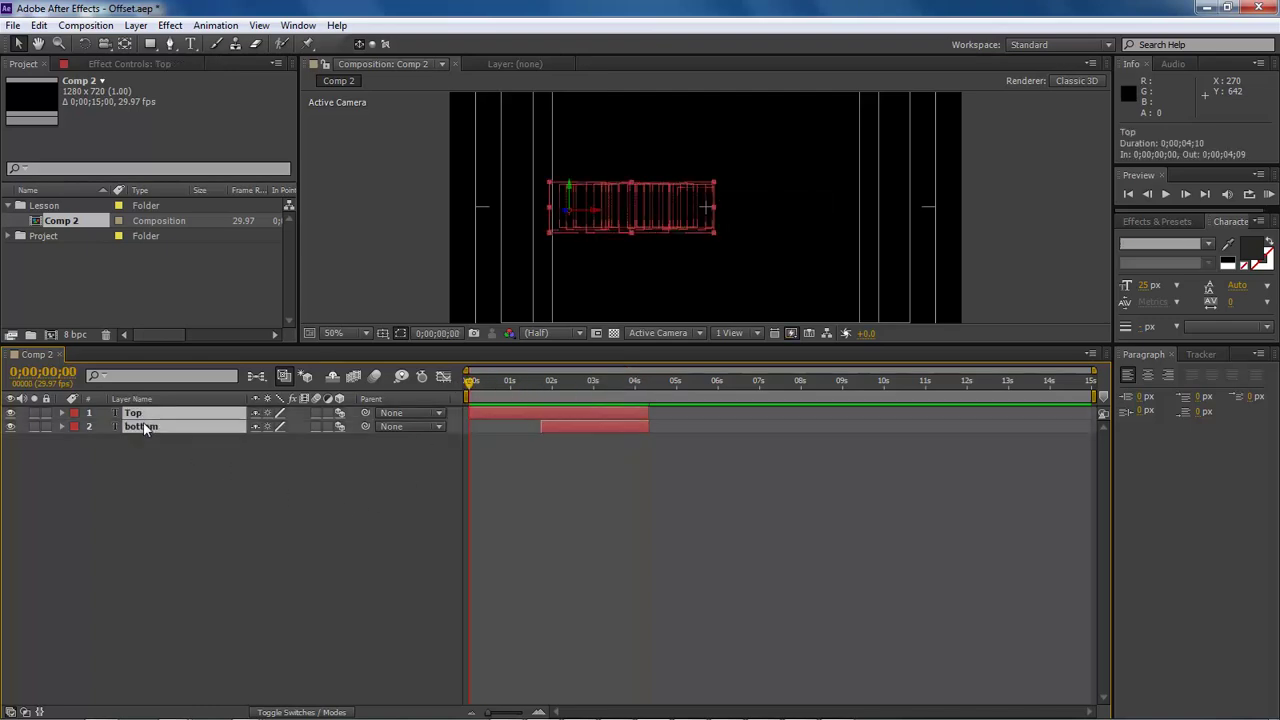
{"action": "left_click", "coordinate": [135, 25]}
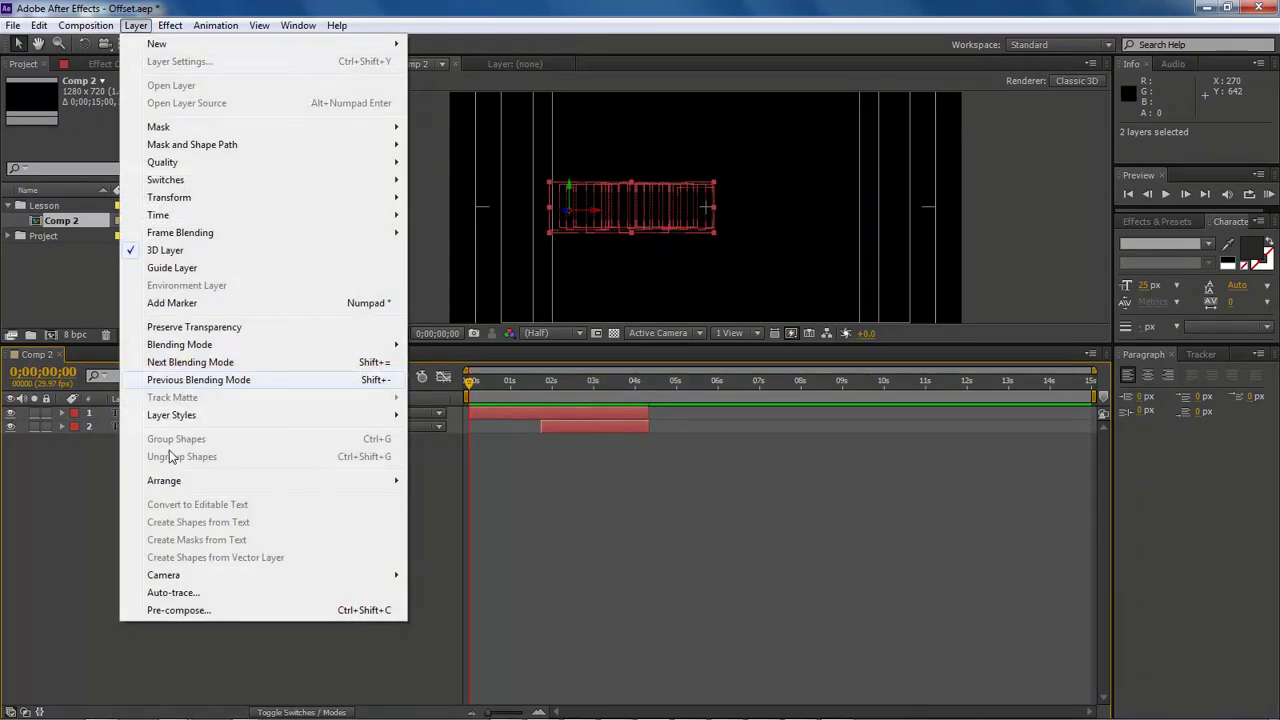
{"action": "left_click", "coordinate": [172, 612]}
{"action": "type", "text": "Darknex"}
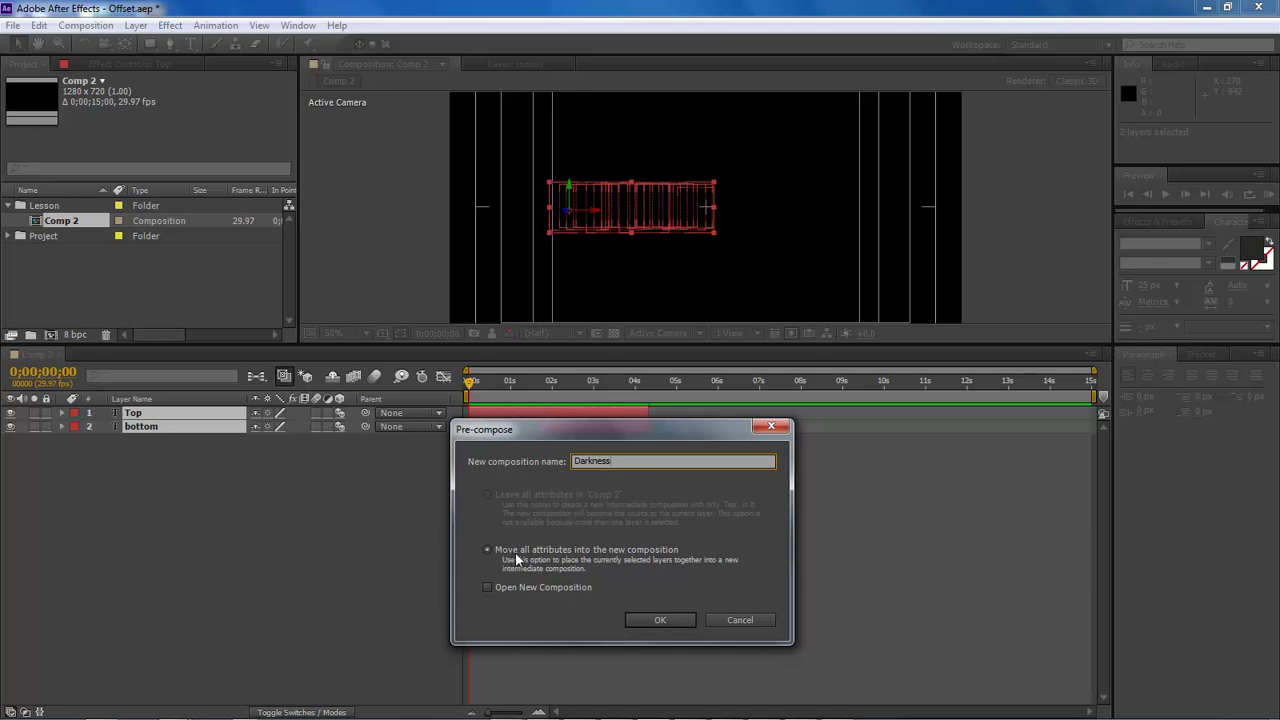
{"action": "left_click", "coordinate": [670, 619]}
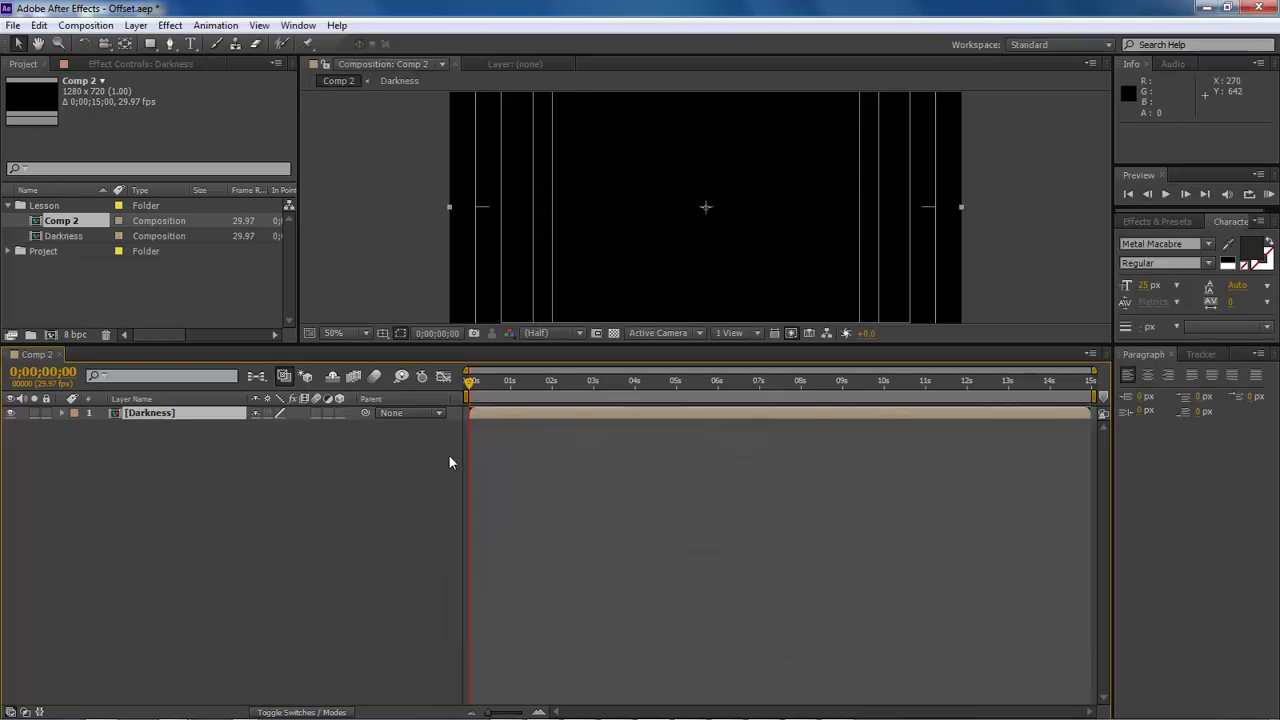
Preview Comp 2, open the Darkness precomp, and end its work area at about 4 seconds
{"action": "key", "text": "space"}
{"action": "left_click", "coordinate": [137, 415]}
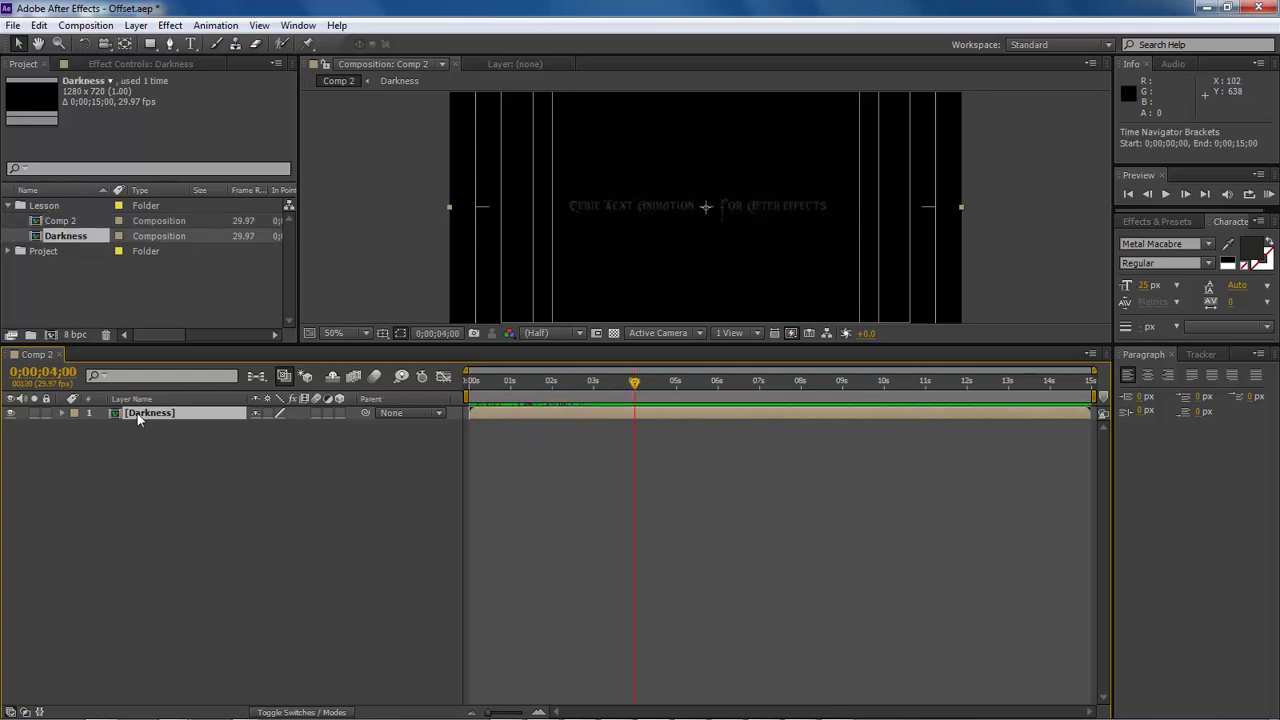
{"action": "double_click", "coordinate": [137, 413]}
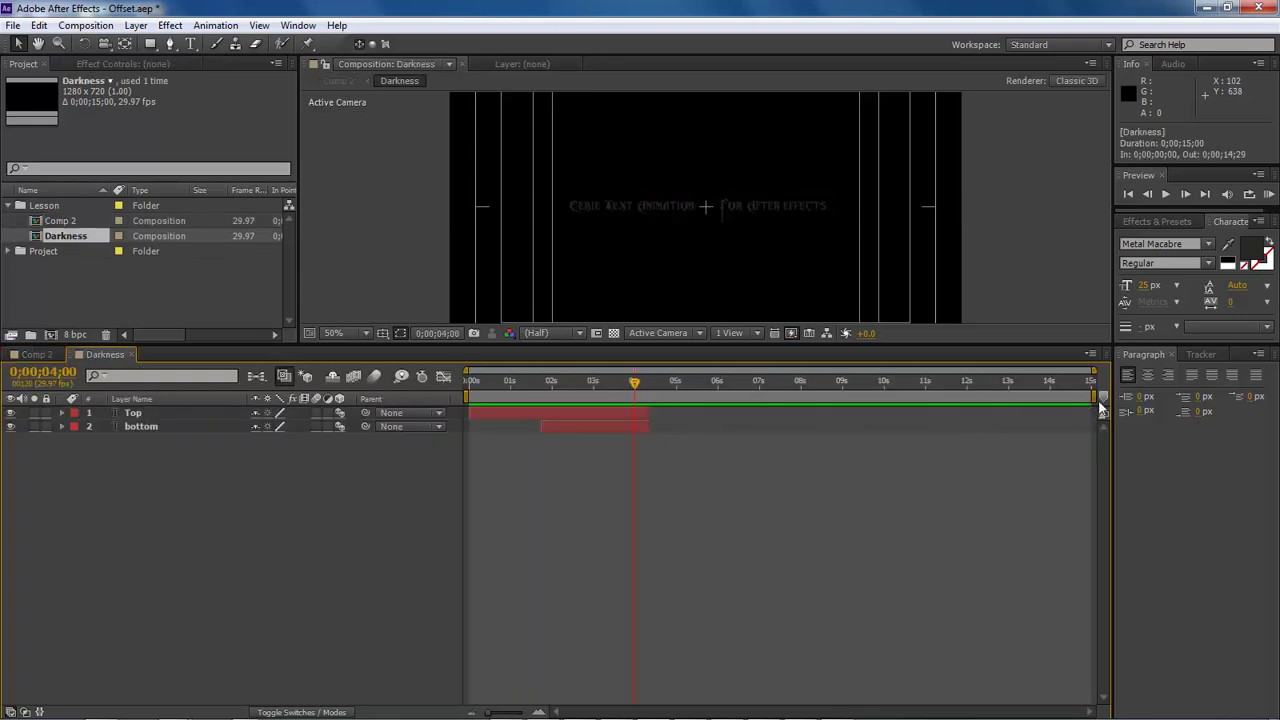
{"action": "left_click_drag", "start_coordinate": [1094, 396], "coordinate": [652, 396]}
Trim the Darkness comp to its 4-second work area and return to Comp 2
{"action": "left_click", "coordinate": [85, 27]}
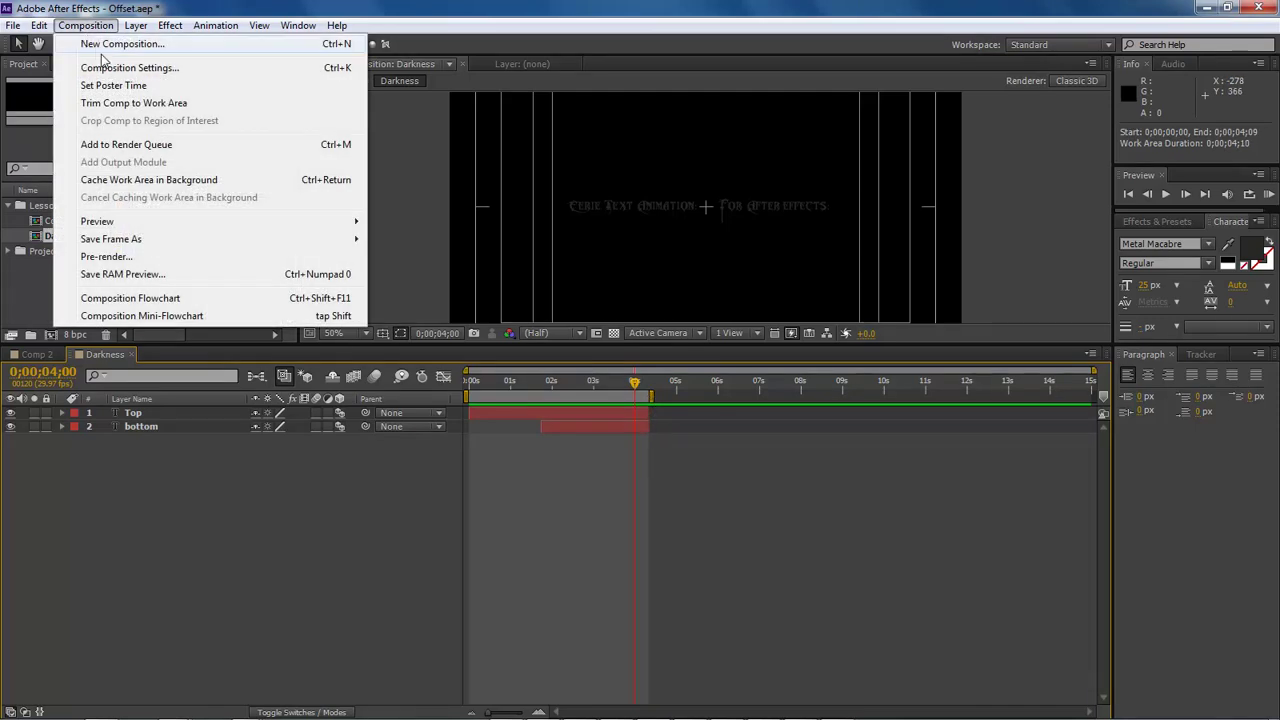
{"action": "left_click", "coordinate": [110, 111]}
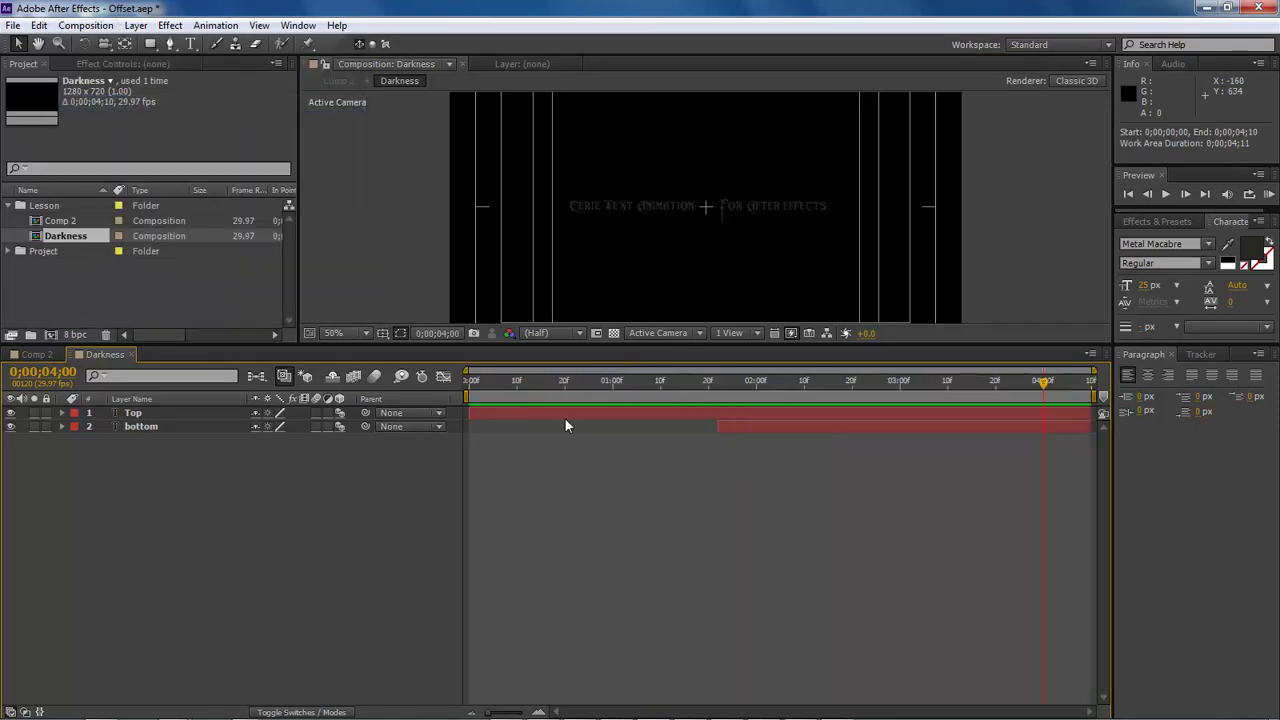
{"action": "mouse_move", "coordinate": [1048, 388]}
{"action": "left_mouse_down"}
{"action": "mouse_move", "coordinate": [1090, 384]}
{"action": "mouse_move", "coordinate": [703, 383]}
{"action": "mouse_move", "coordinate": [1070, 388]}
{"action": "mouse_move", "coordinate": [1045, 388]}
{"action": "left_mouse_up"}
{"action": "left_click", "coordinate": [88, 25]}
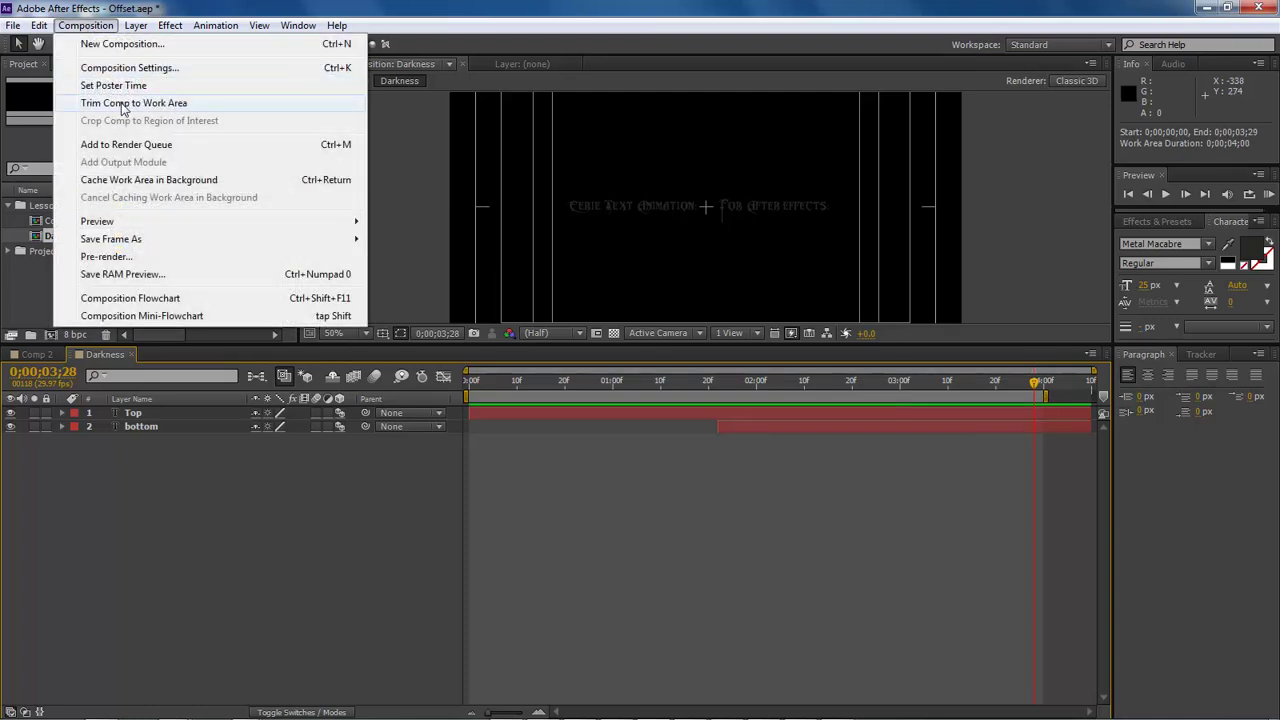
{"action": "left_click", "coordinate": [110, 104]}
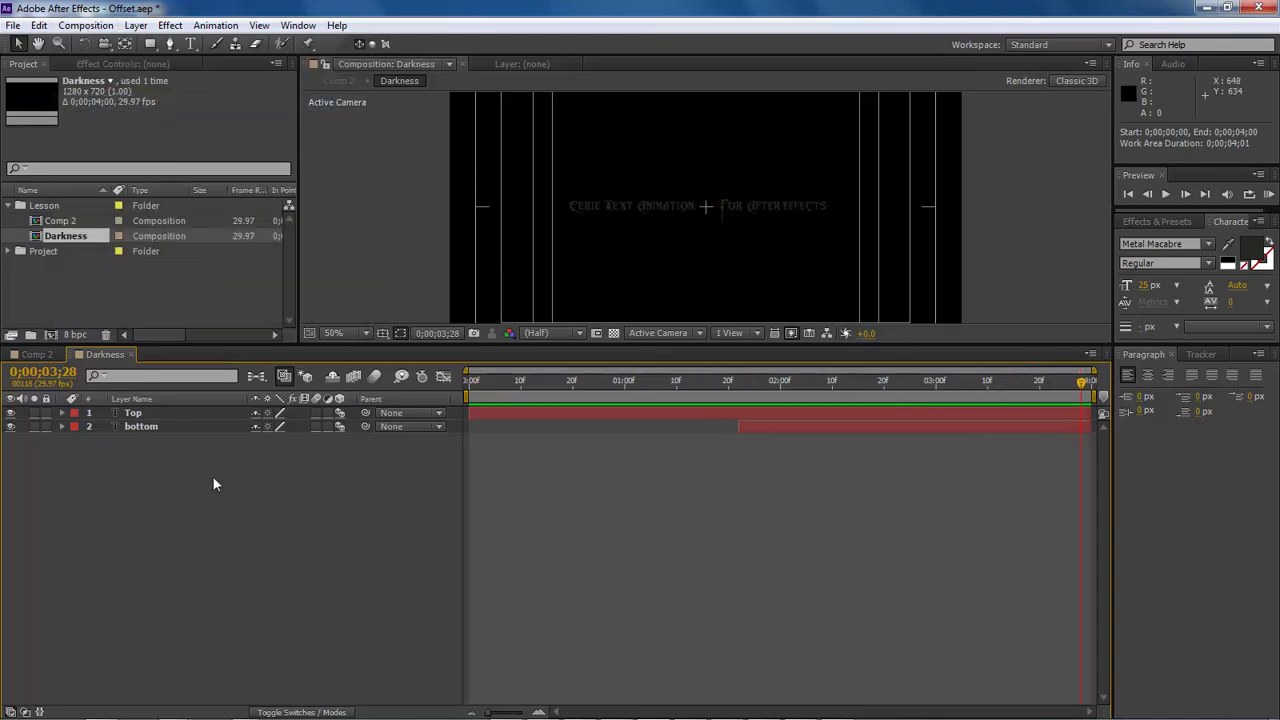
{"action": "left_click", "coordinate": [36, 354]}
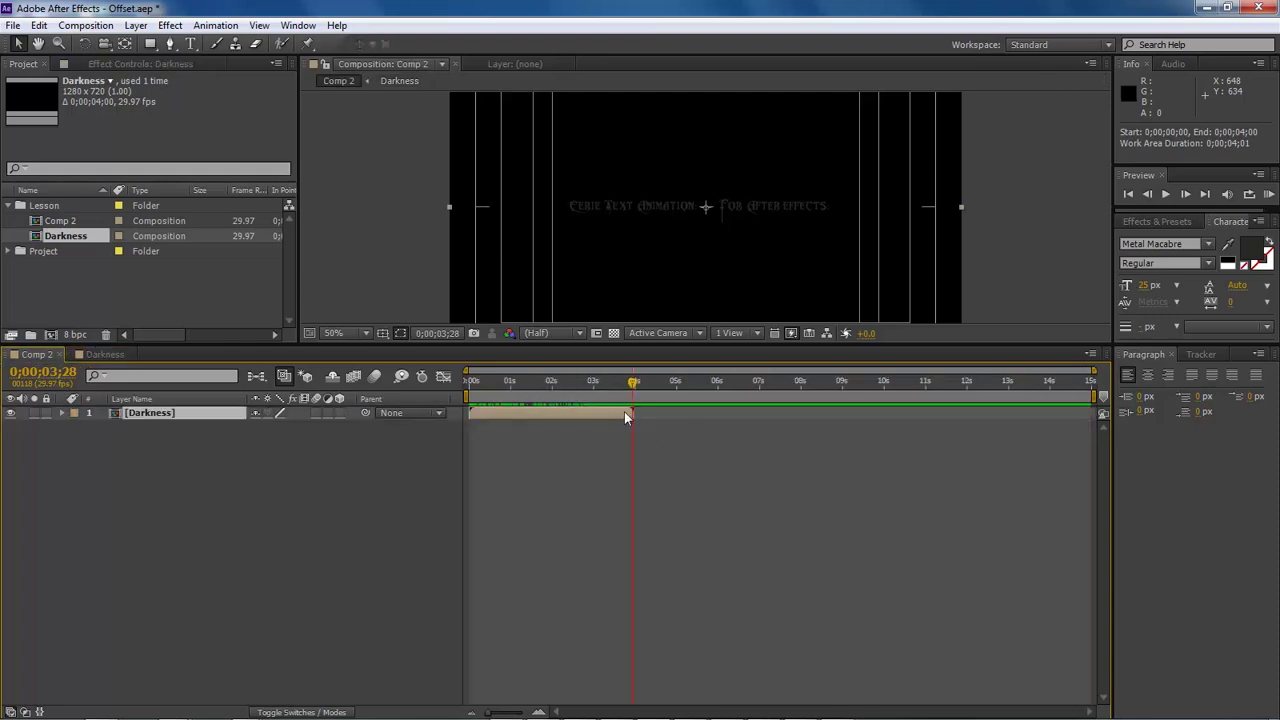
Duplicate Darkness as Darkness 2, place it in Comp 2 starting at 4;00, and open it
{"action": "mouse_move", "coordinate": [635, 384]}
{"action": "left_mouse_down"}
{"action": "mouse_move", "coordinate": [708, 384]}
{"action": "mouse_move", "coordinate": [636, 385]}
{"action": "left_mouse_up"}
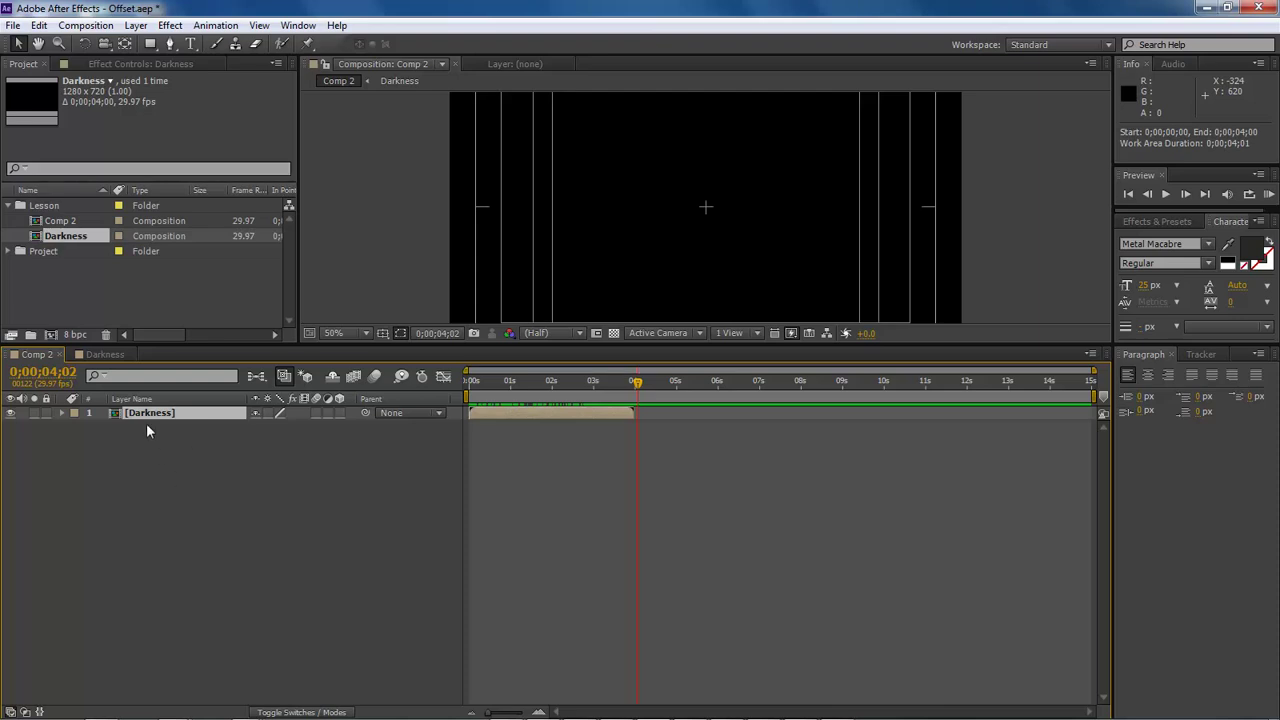
{"action": "left_click", "coordinate": [53, 237]}
{"action": "key", "text": "ctrl+d"}
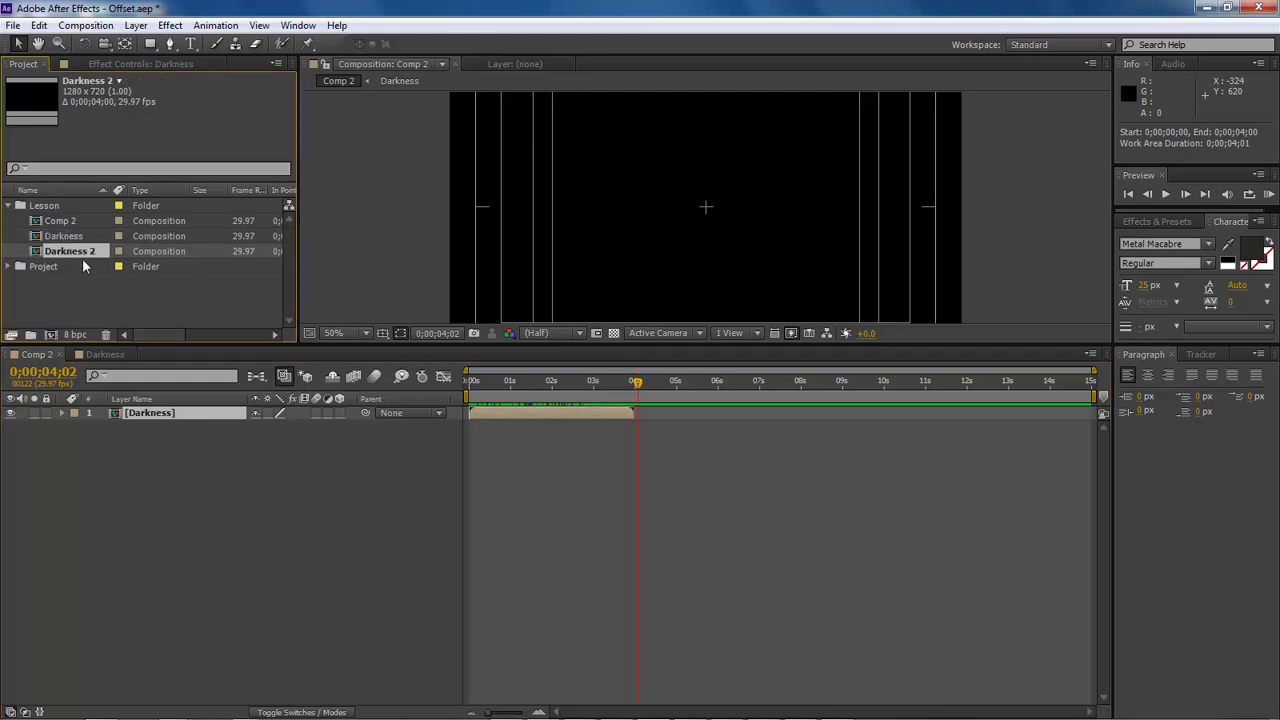
{"action": "left_click_drag", "start_coordinate": [77, 252], "coordinate": [210, 474]}
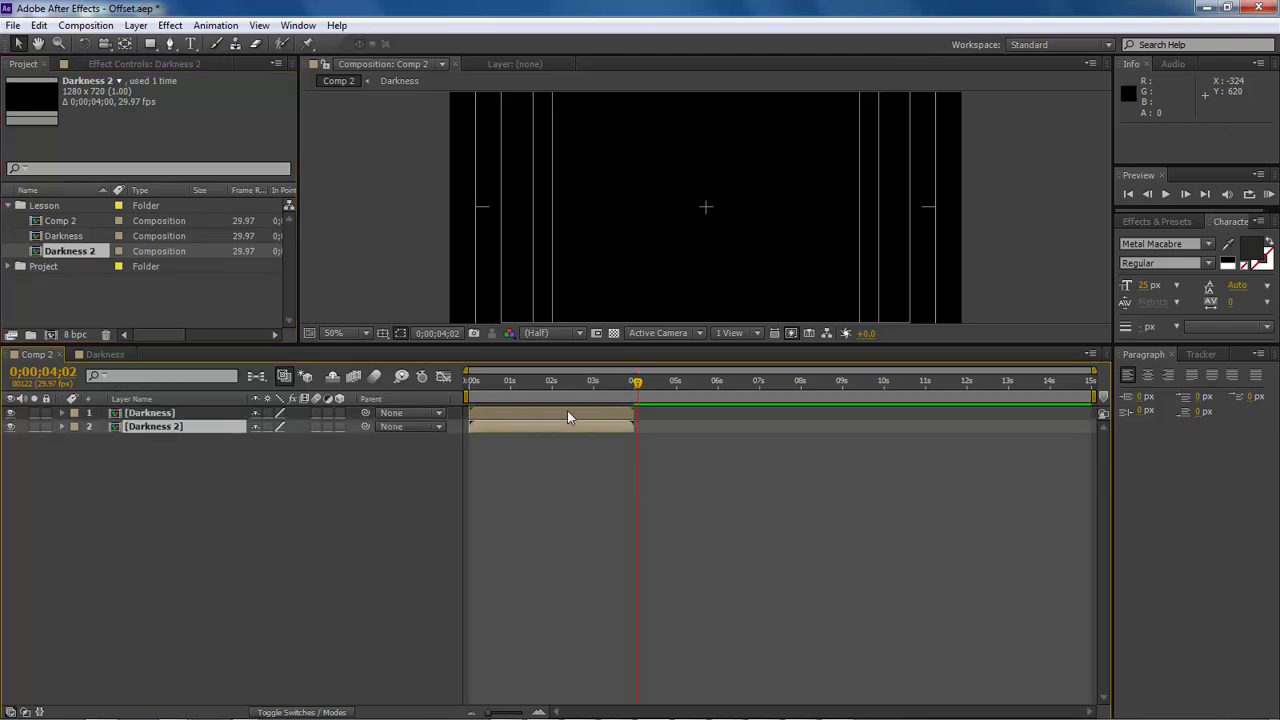
{"action": "left_click_drag", "start_coordinate": [540, 434], "coordinate": [693, 428]}
{"action": "double_click", "coordinate": [157, 428]}
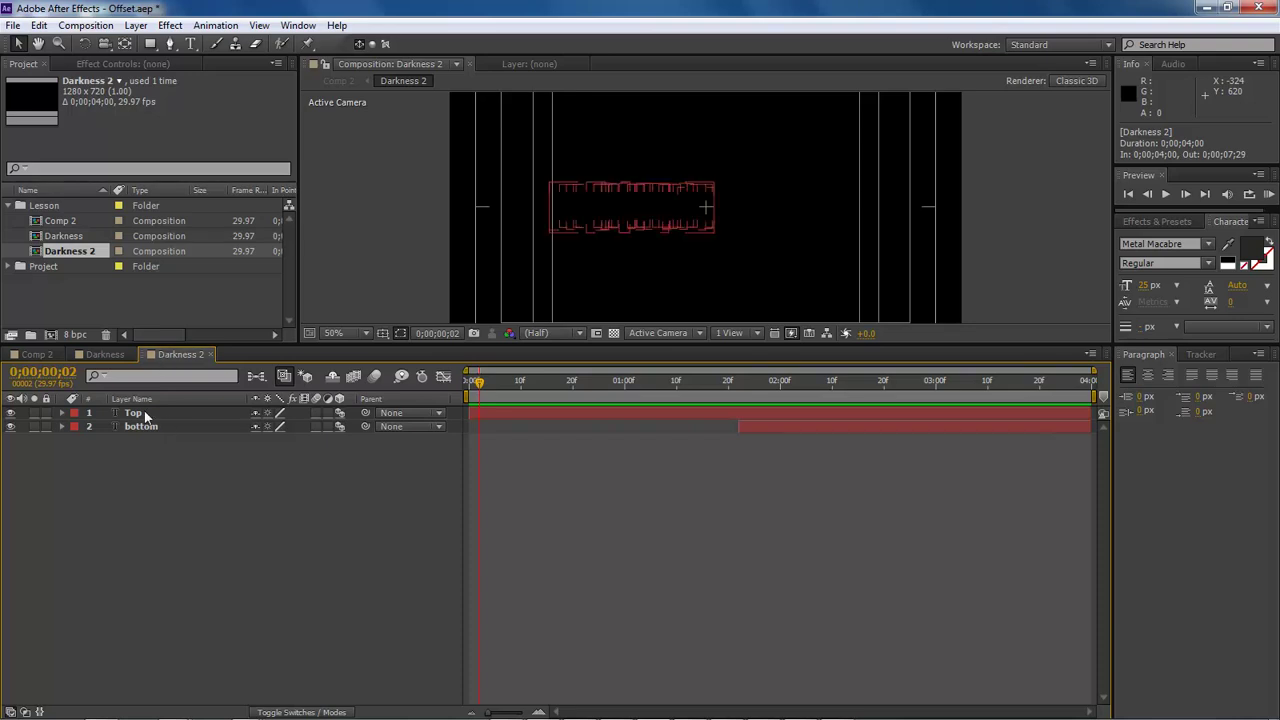
At 3;18, retype the Top text layer as the BY: author credit
{"action": "left_click", "coordinate": [146, 415]}
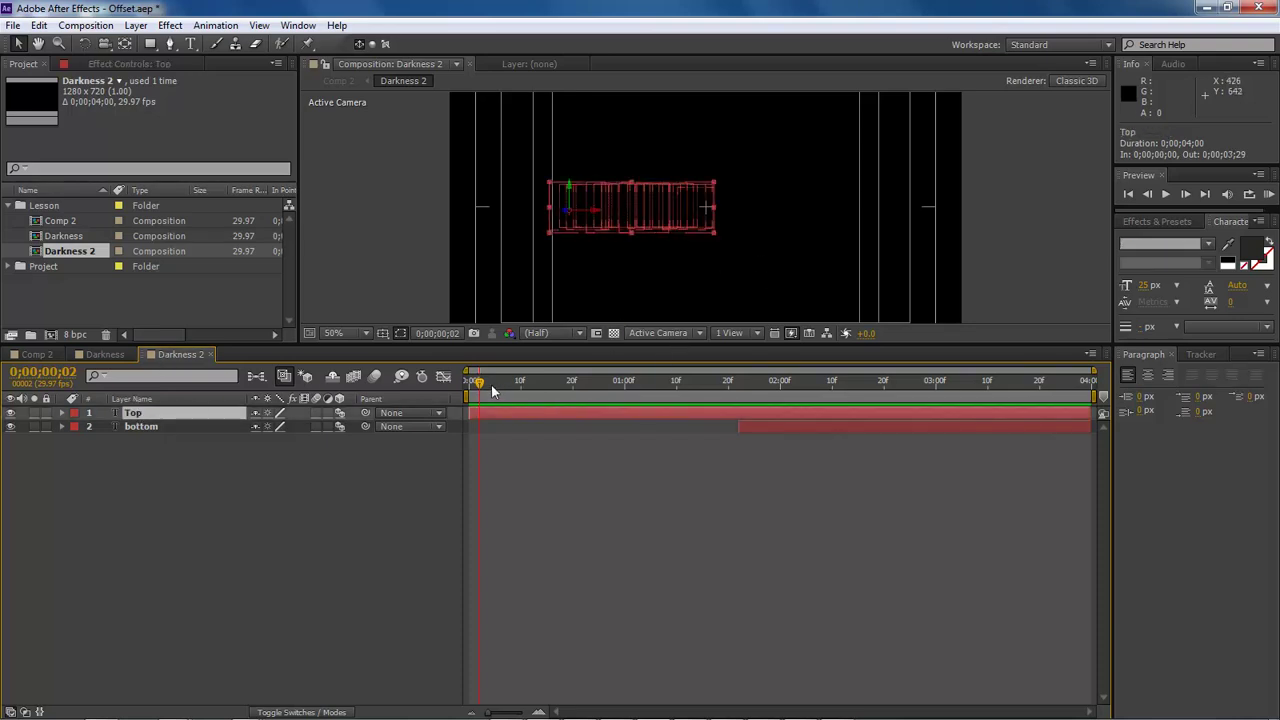
{"action": "left_click_drag", "start_coordinate": [486, 382], "coordinate": [1034, 390]}
{"action": "left_click", "coordinate": [190, 43]}
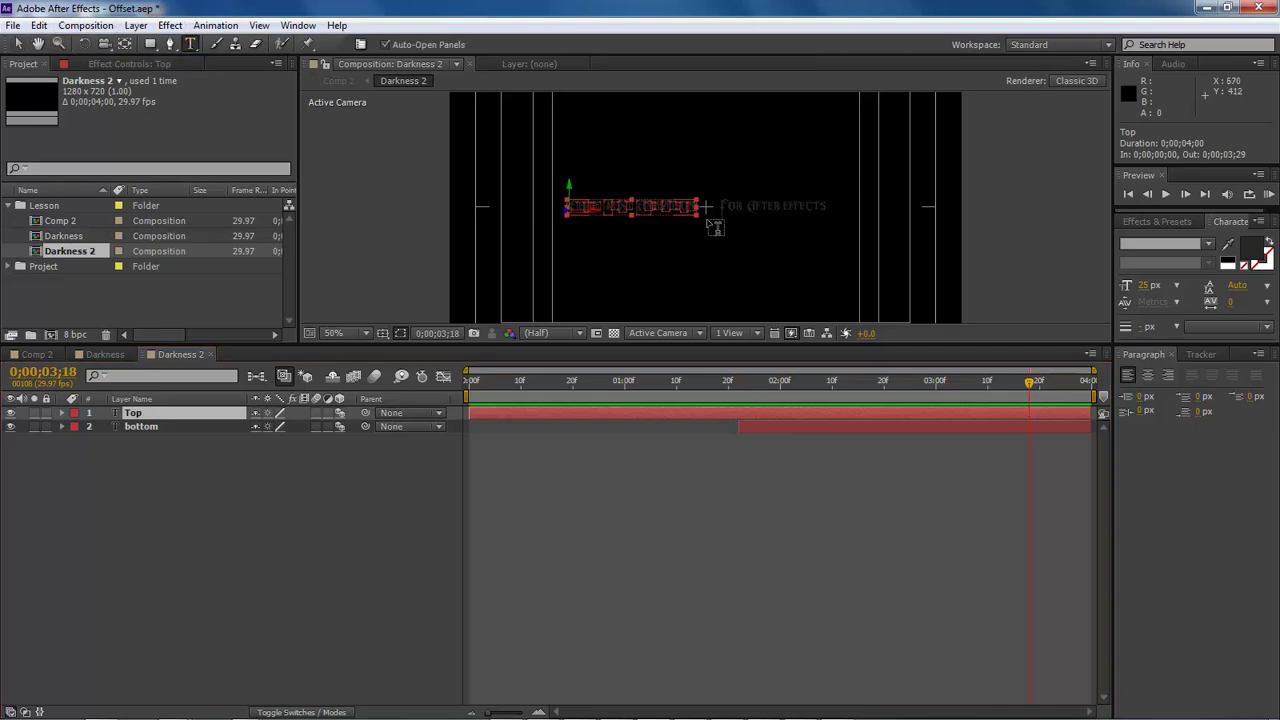
{"action": "left_click_drag", "start_coordinate": [699, 206], "coordinate": [548, 200]}
{"action": "type", "text": "Fun"}
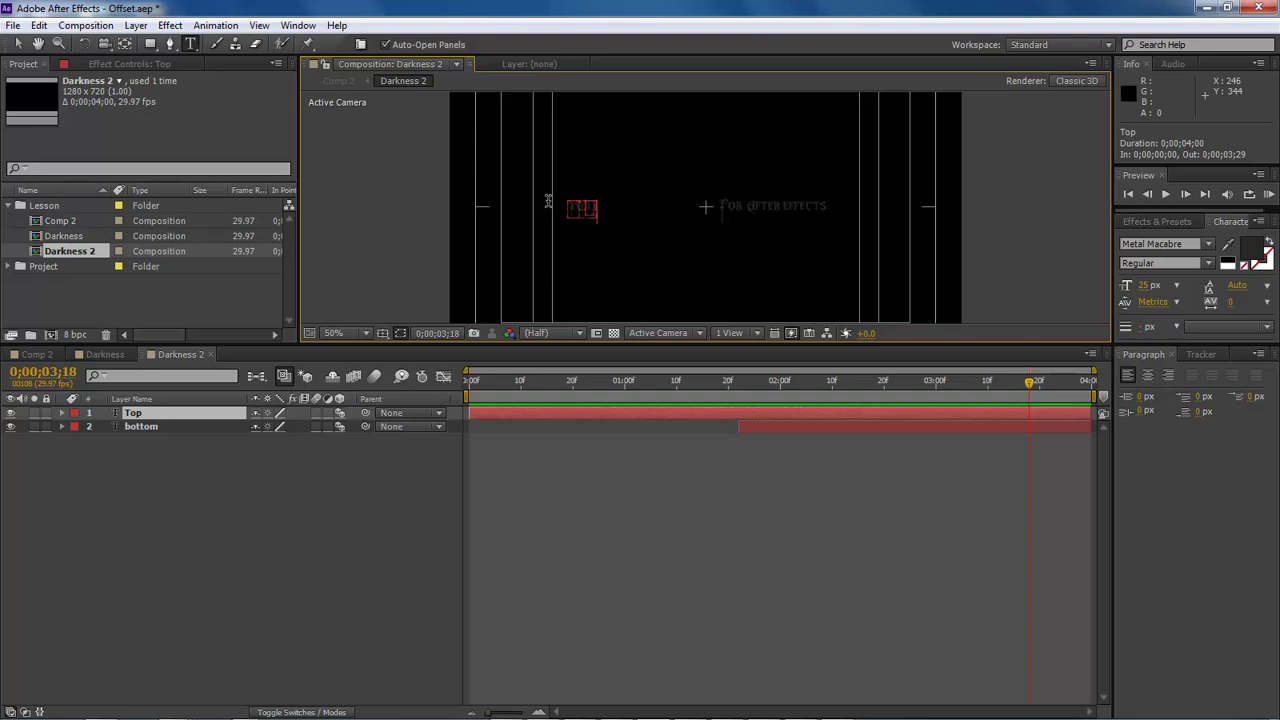
{"action": "type", "text": "ky fun"}
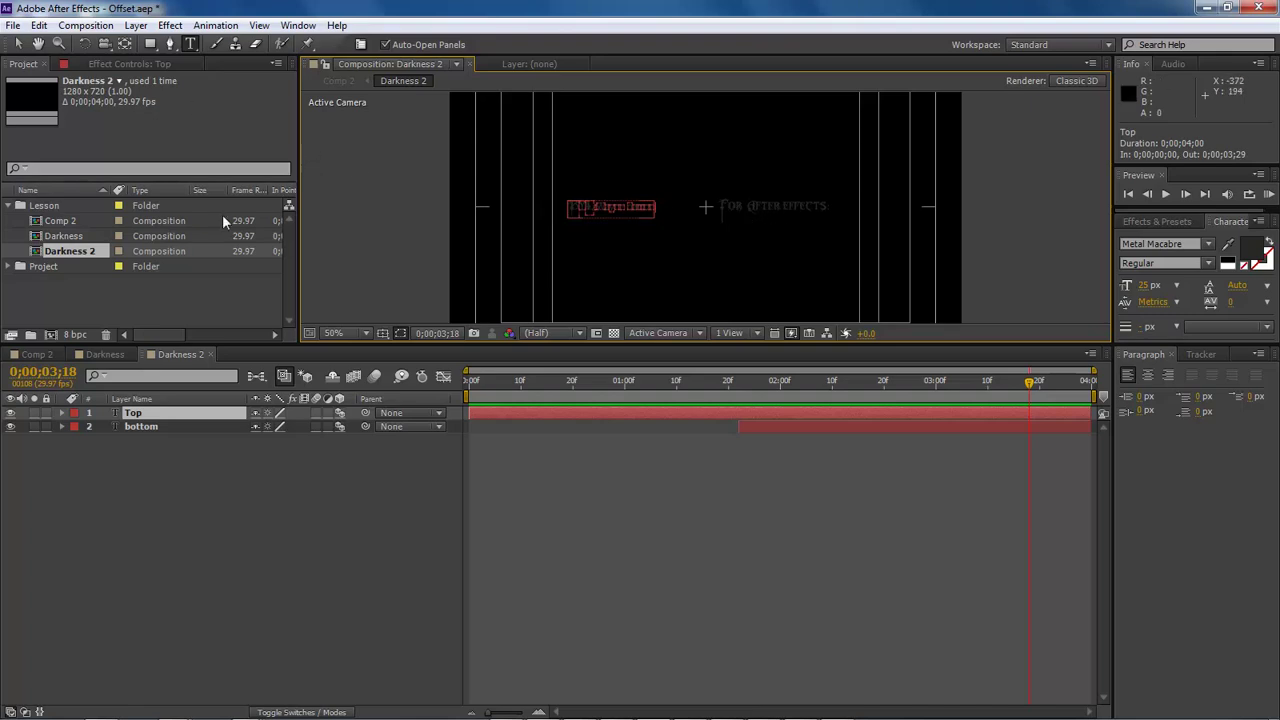
Retype the bottom text line as 'OF: Dark Effects Production:'
{"action": "left_click", "coordinate": [137, 427]}
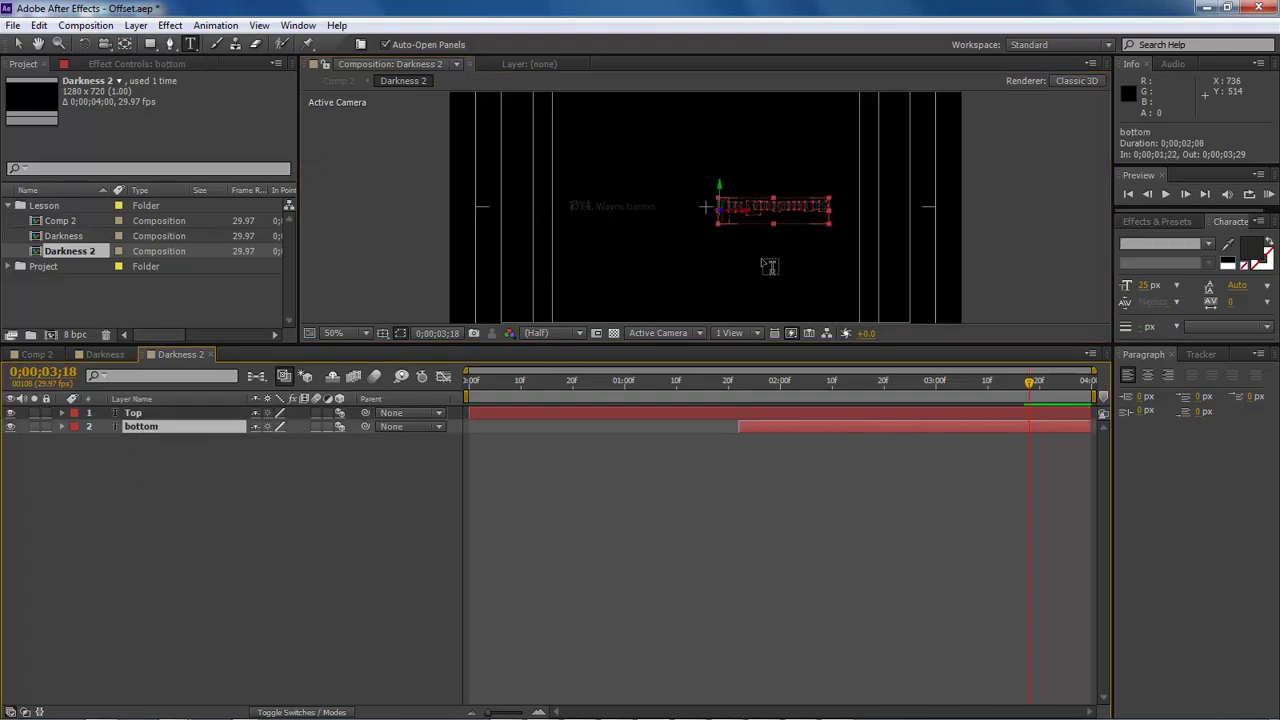
{"action": "triple_click", "coordinate": [826, 207]}
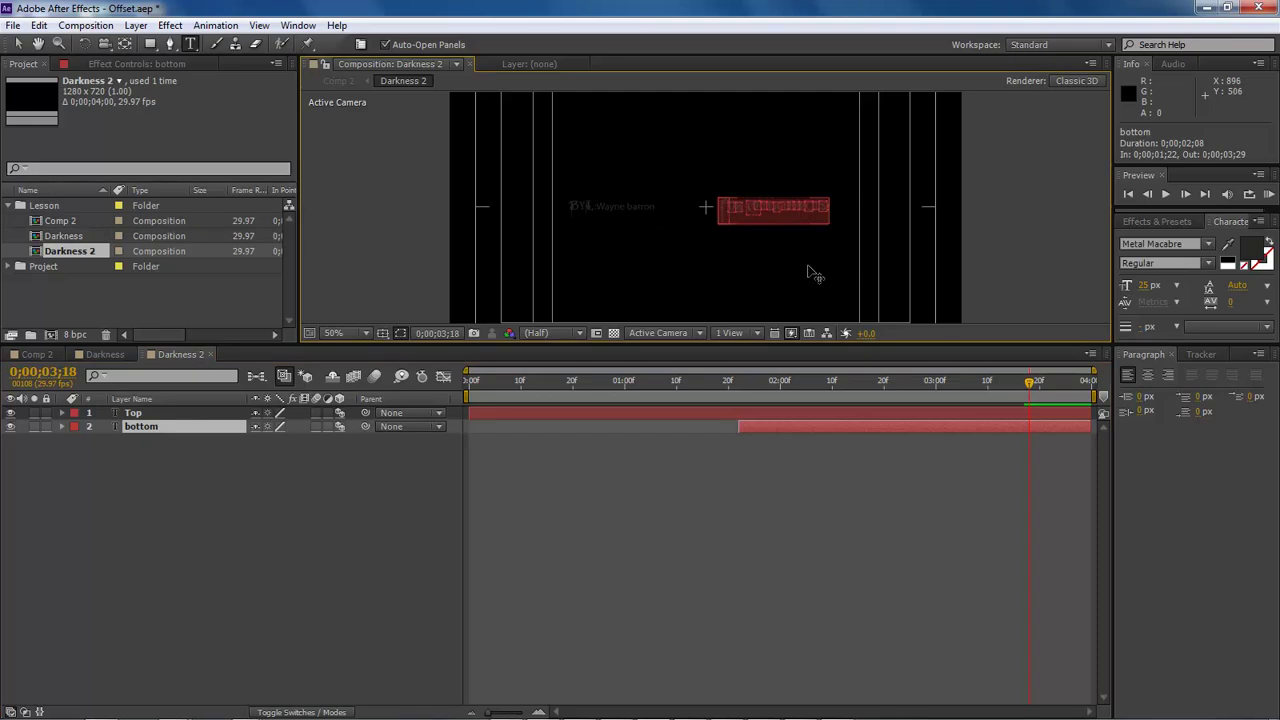
{"action": "type", "text": "10"}
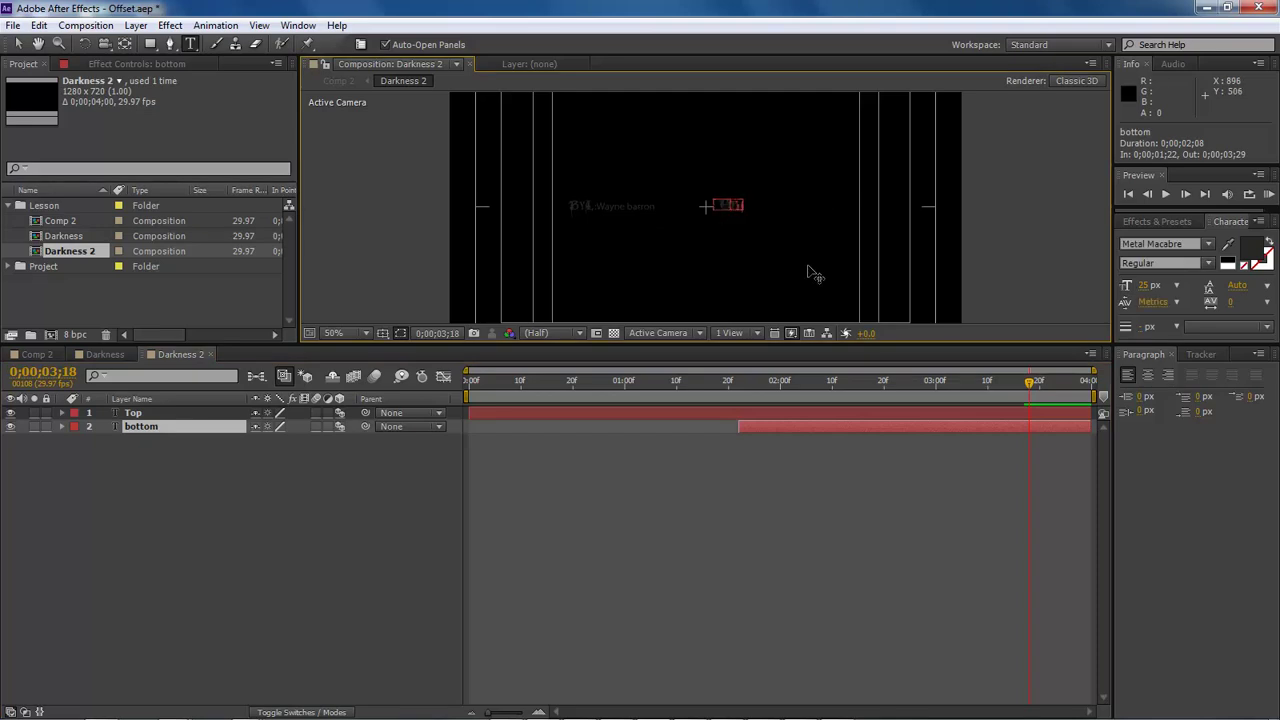
{"action": "type", "text": "000000"}
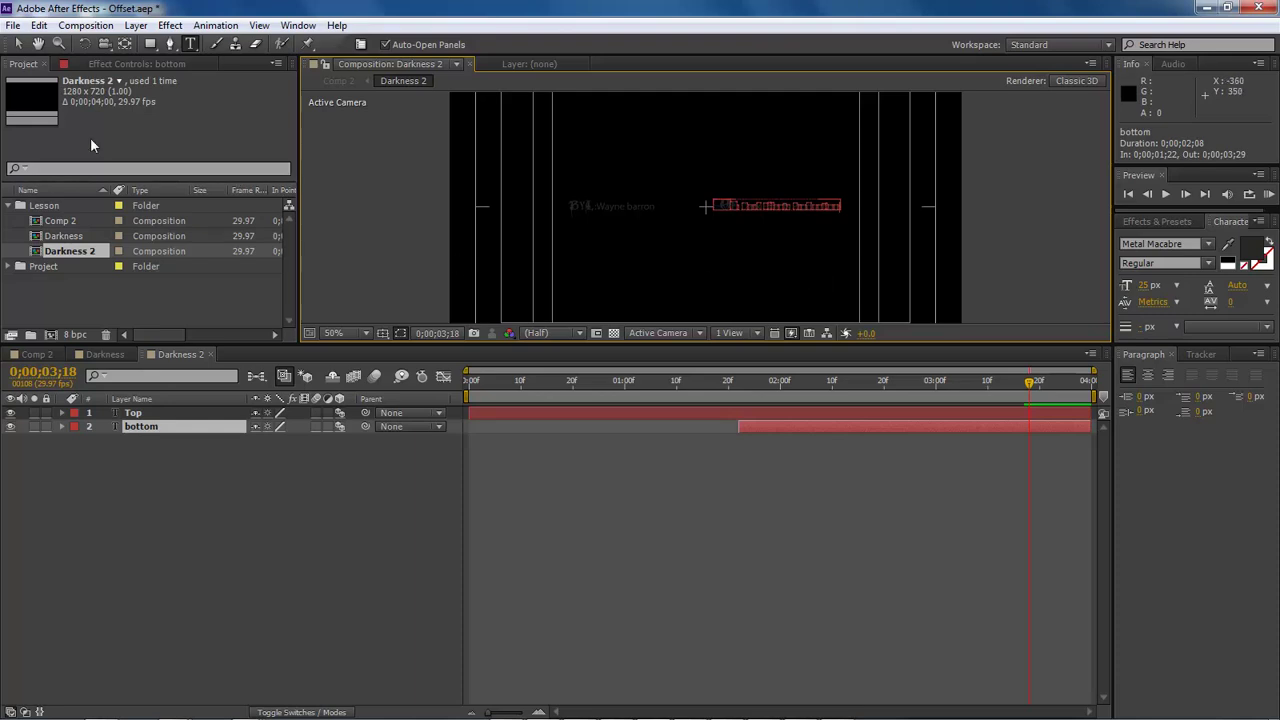
{"action": "left_click", "coordinate": [18, 44]}
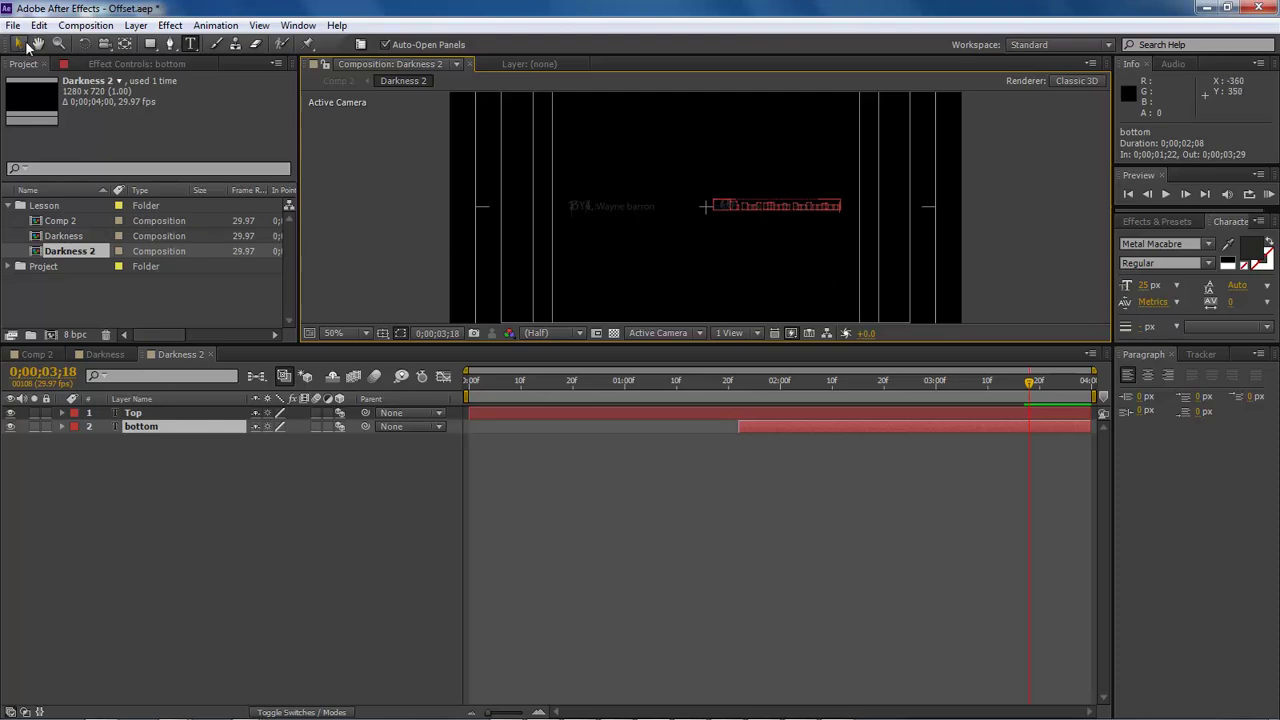
Shift the Top text about 120 pixels to the right
{"action": "left_click", "coordinate": [603, 211]}
{"action": "left_click", "coordinate": [190, 44]}
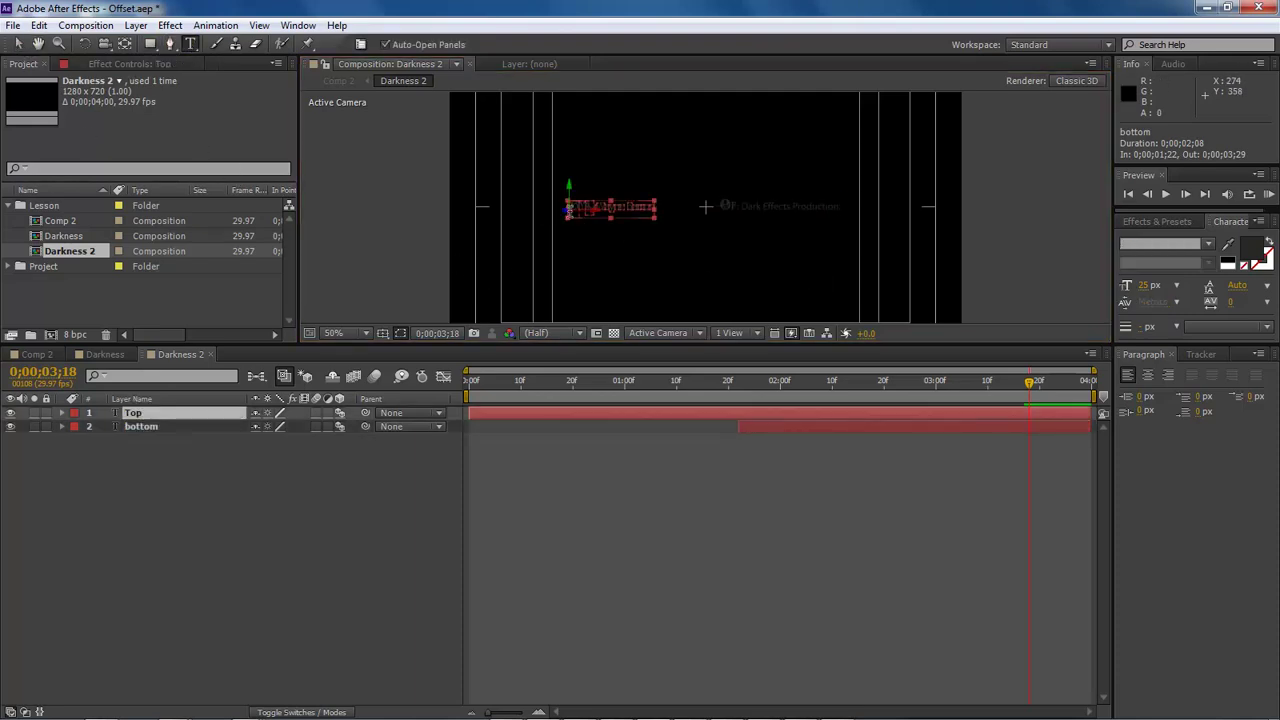
{"action": "left_click", "coordinate": [605, 208]}
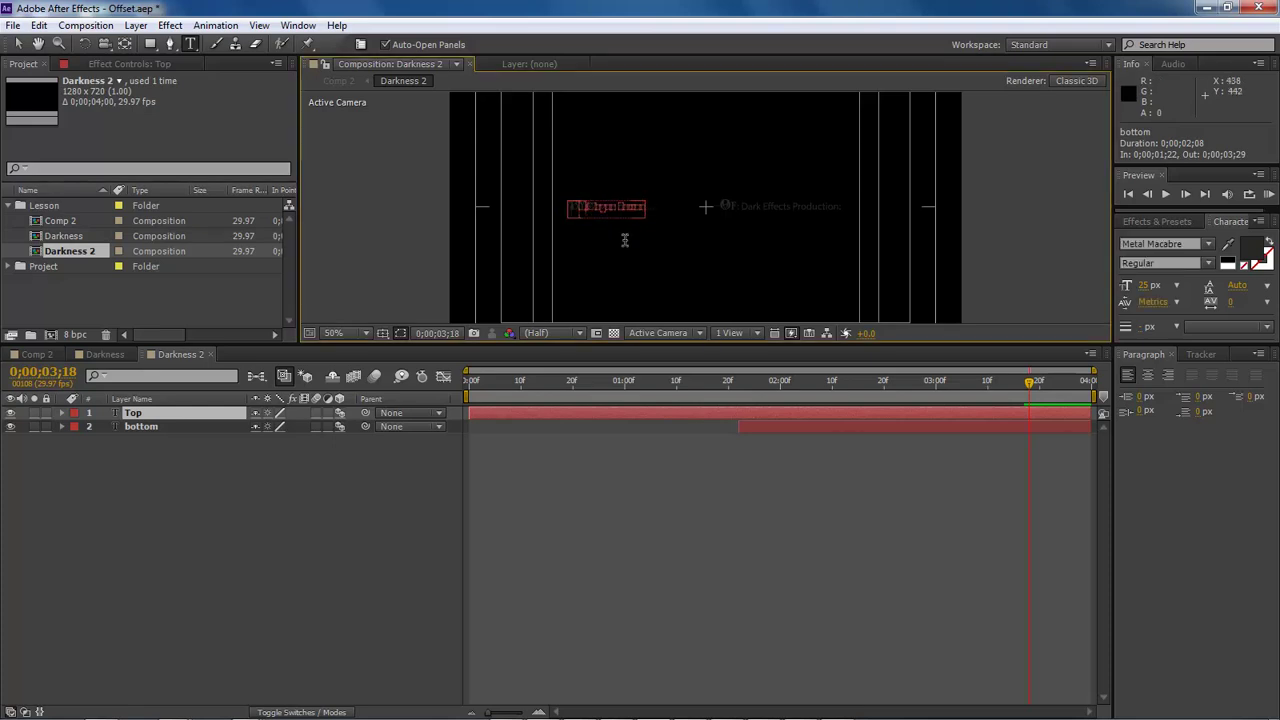
{"action": "left_click", "coordinate": [18, 44]}
{"action": "left_click", "coordinate": [573, 270]}
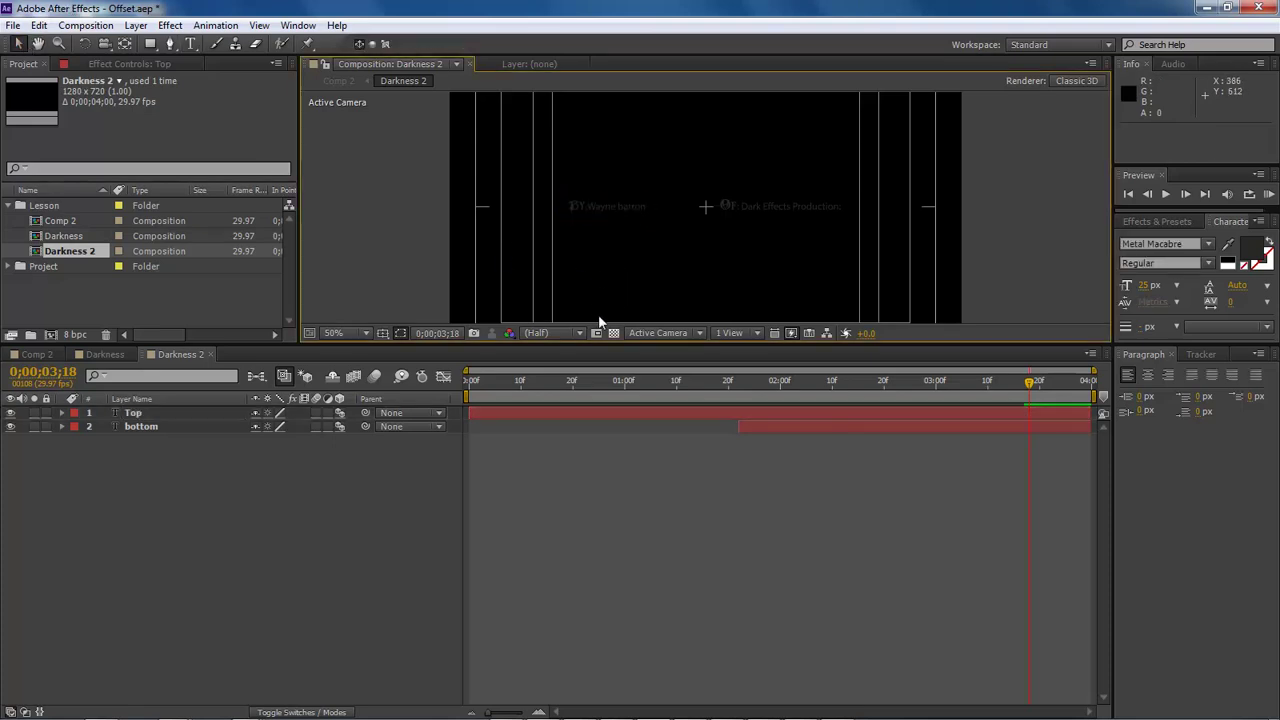
{"action": "left_click", "coordinate": [594, 205]}
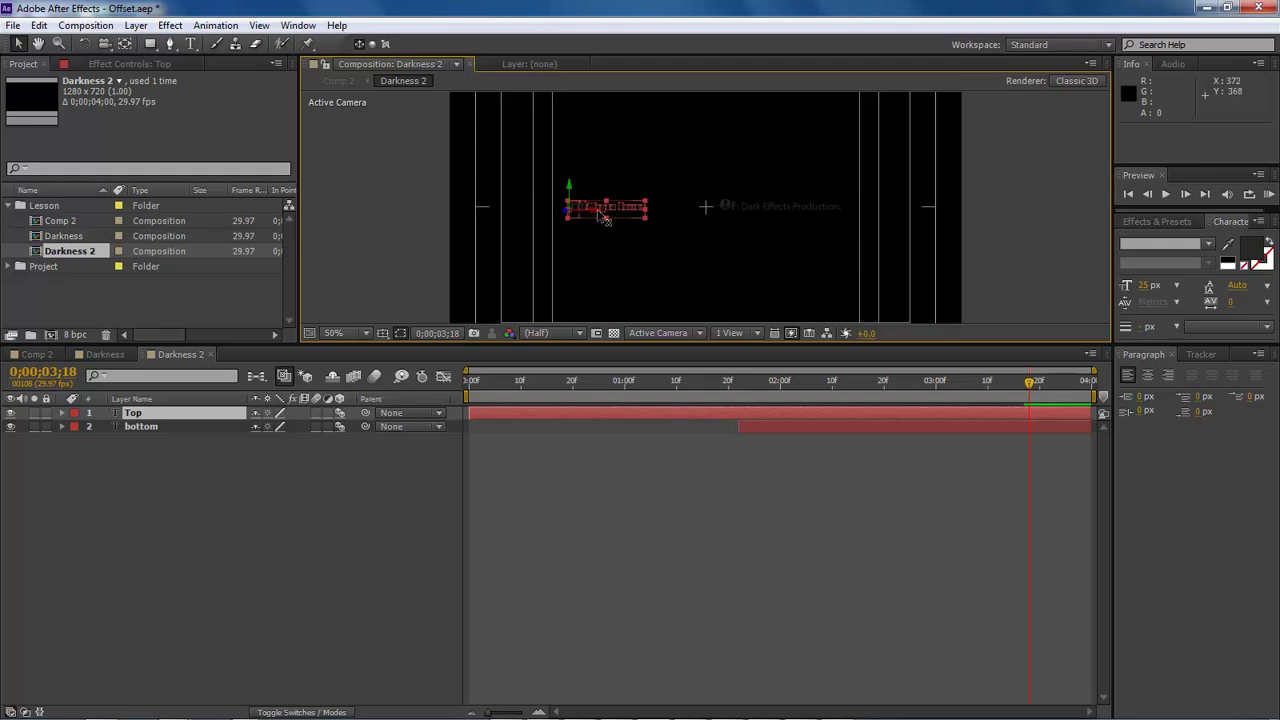
{"action": "left_click_drag", "start_coordinate": [603, 215], "coordinate": [648, 216]}
Deselect all layers and view the comp at 100% size
{"action": "left_click", "coordinate": [773, 207]}
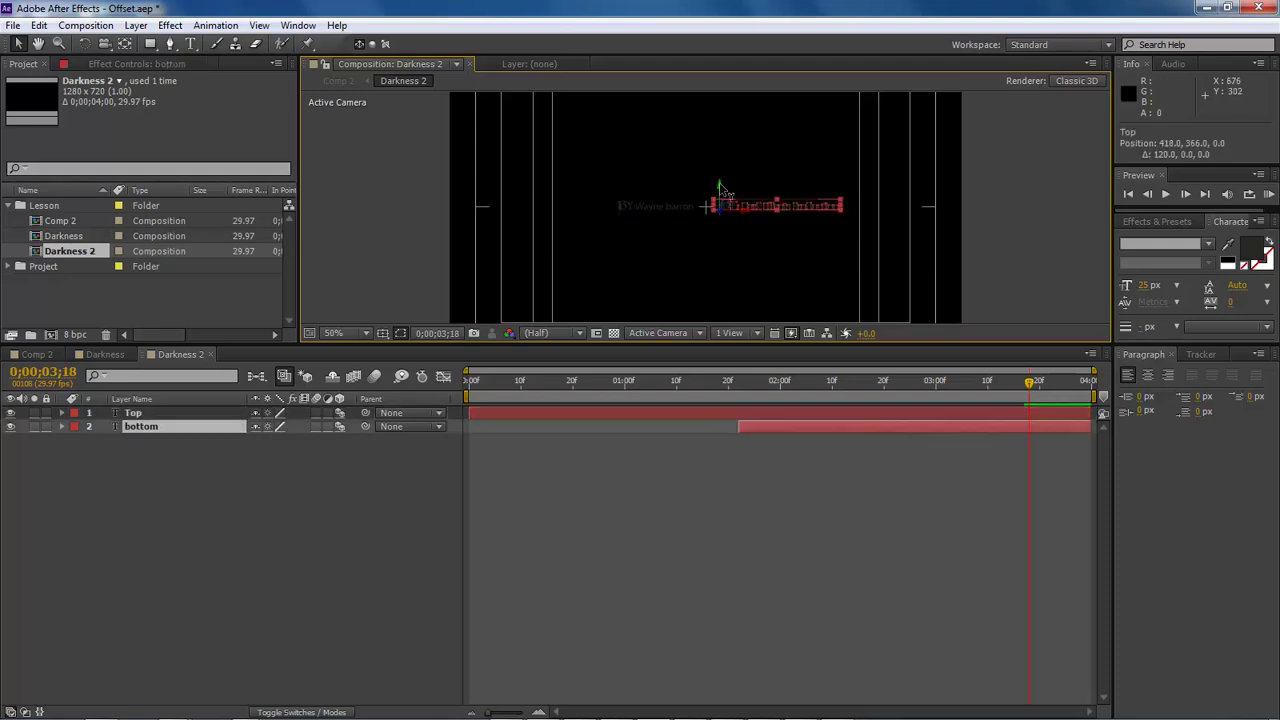
{"action": "left_click", "coordinate": [719, 298]}
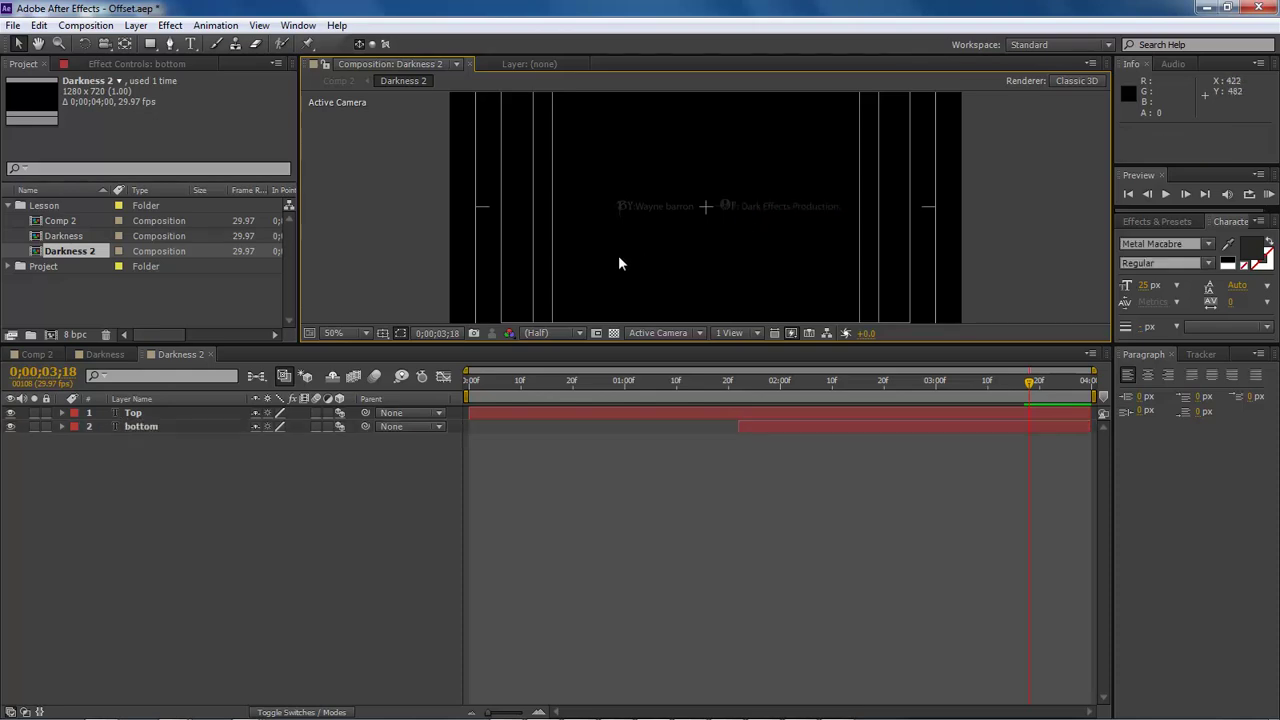
{"action": "key", "text": "period"}
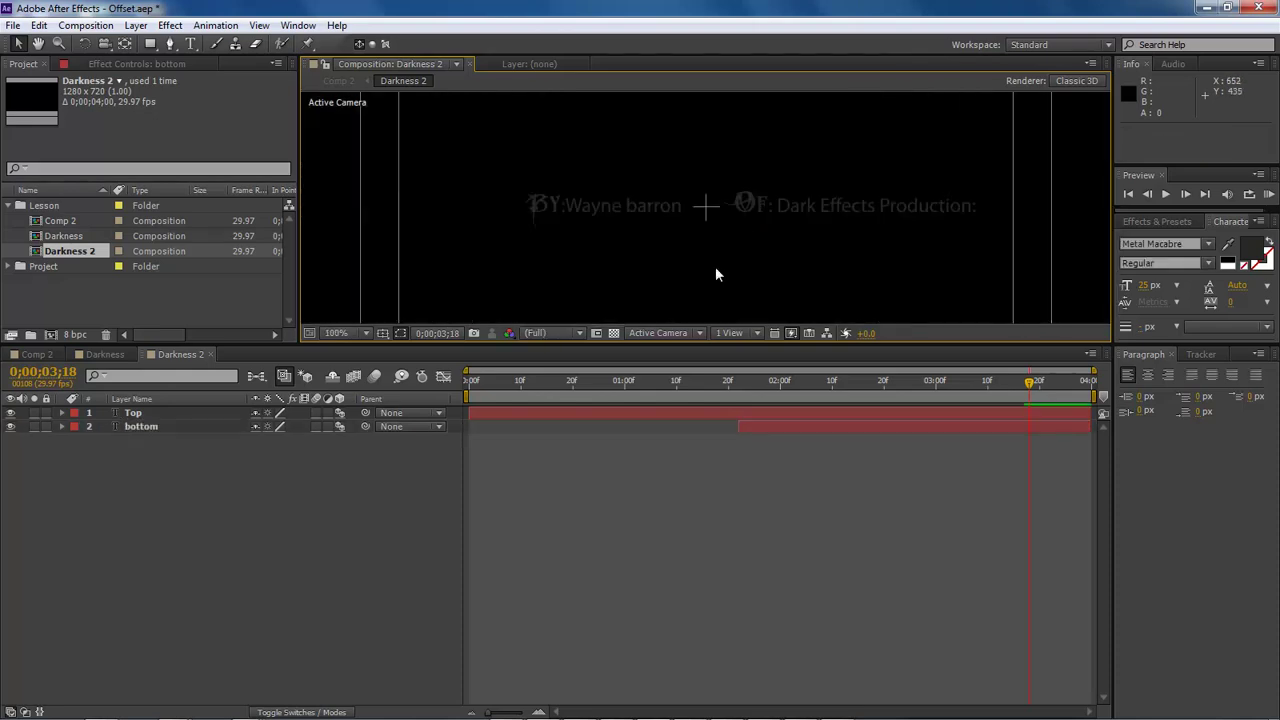
Apply the Metal Macabre font to the name after BY: in the Top text
{"action": "left_click", "coordinate": [627, 214]}
{"action": "left_click", "coordinate": [190, 43]}
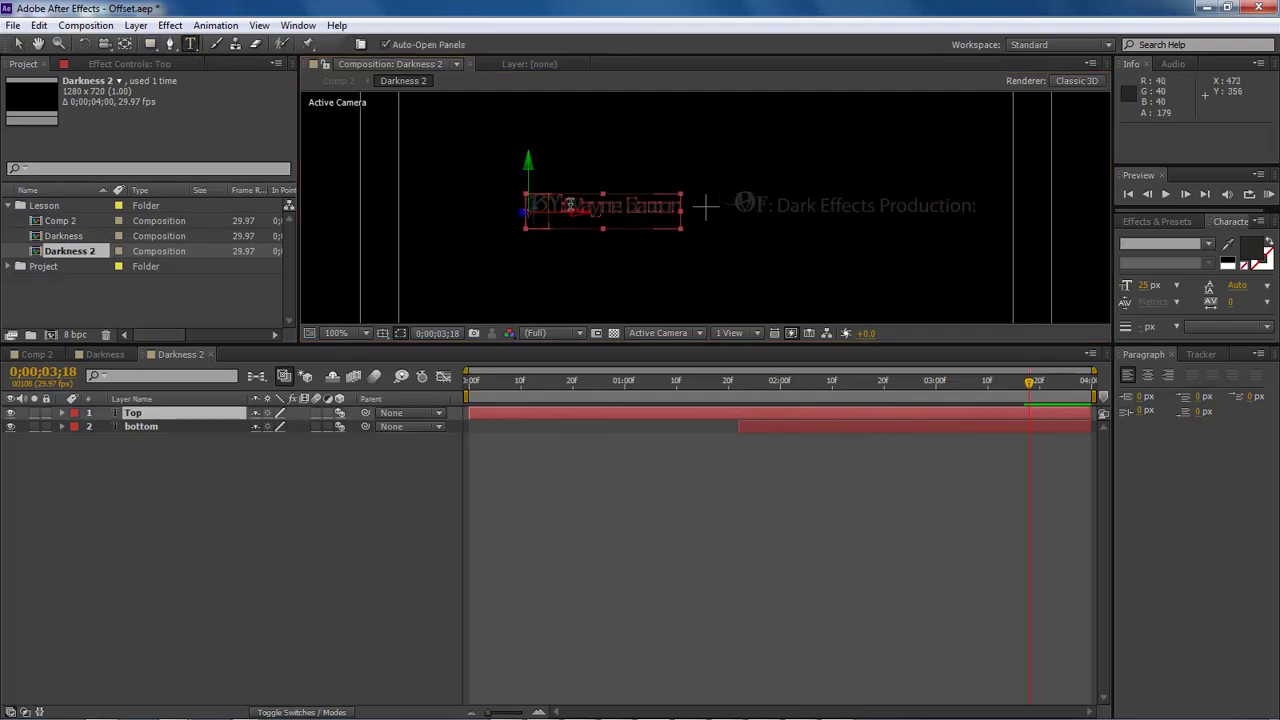
{"action": "left_click_drag", "start_coordinate": [569, 205], "coordinate": [677, 204]}
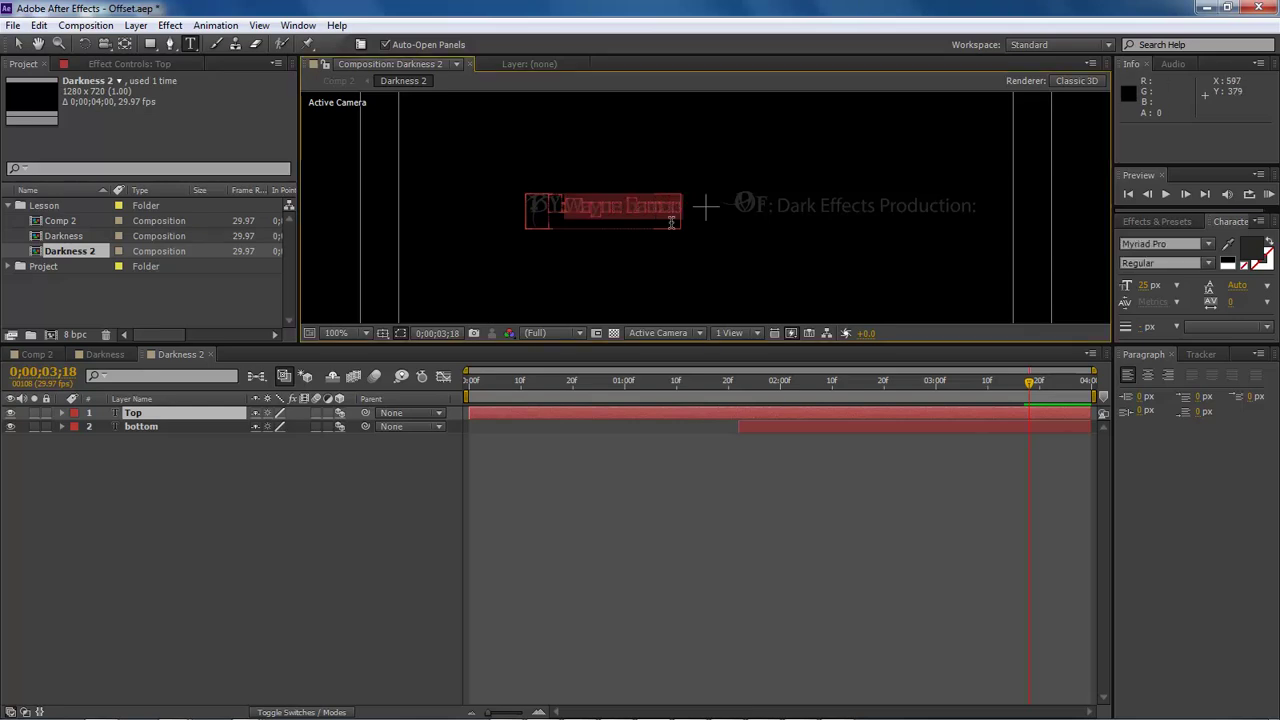
{"action": "left_click", "coordinate": [1209, 243]}
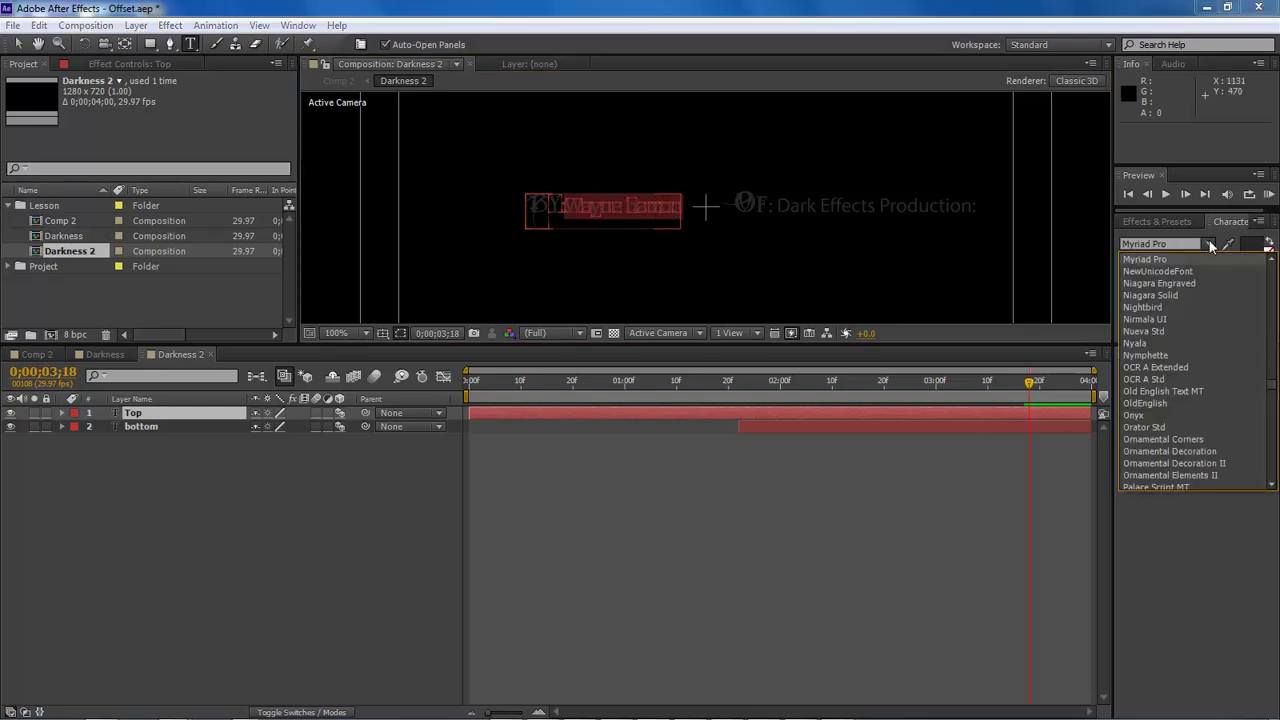
{"action": "scroll", "coordinate": [1276, 383], "scroll_direction": "up", "scroll_amount": 3}
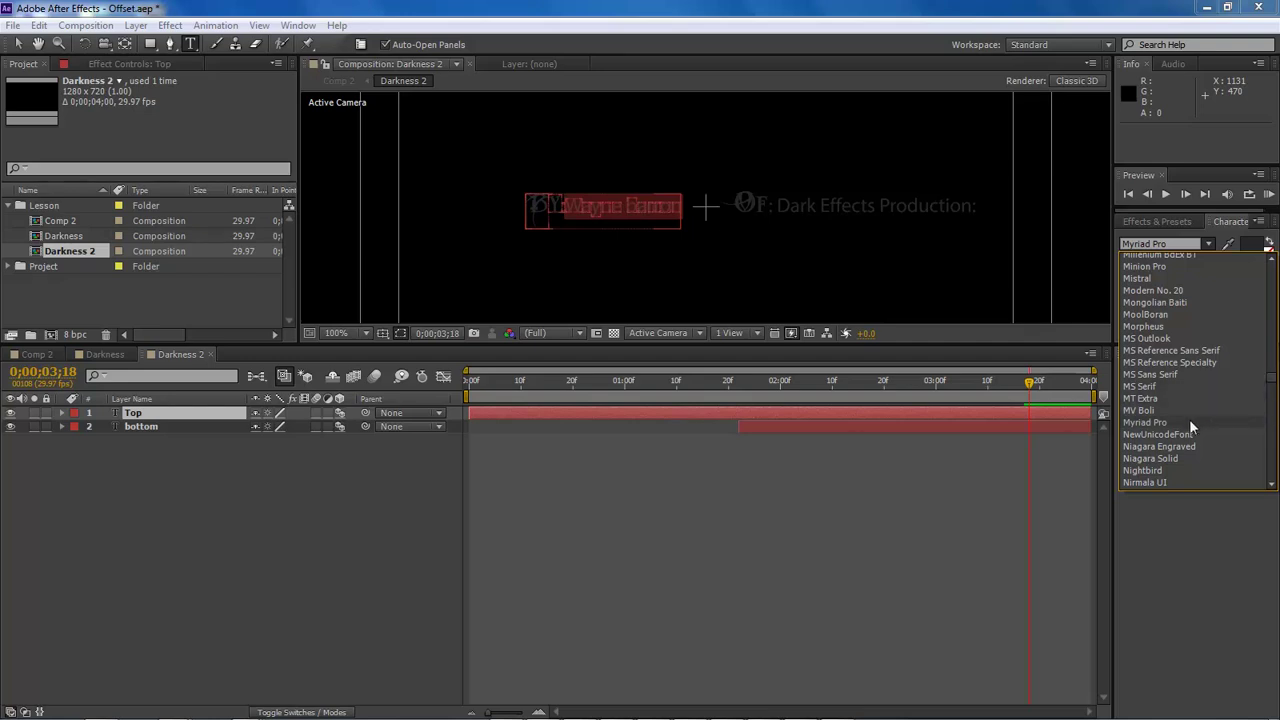
{"action": "scroll", "coordinate": [1181, 320], "scroll_direction": "up", "scroll_amount": 1}
{"action": "scroll", "coordinate": [1181, 320], "scroll_direction": "up", "scroll_amount": 5}
{"action": "left_click", "coordinate": [1181, 316]}
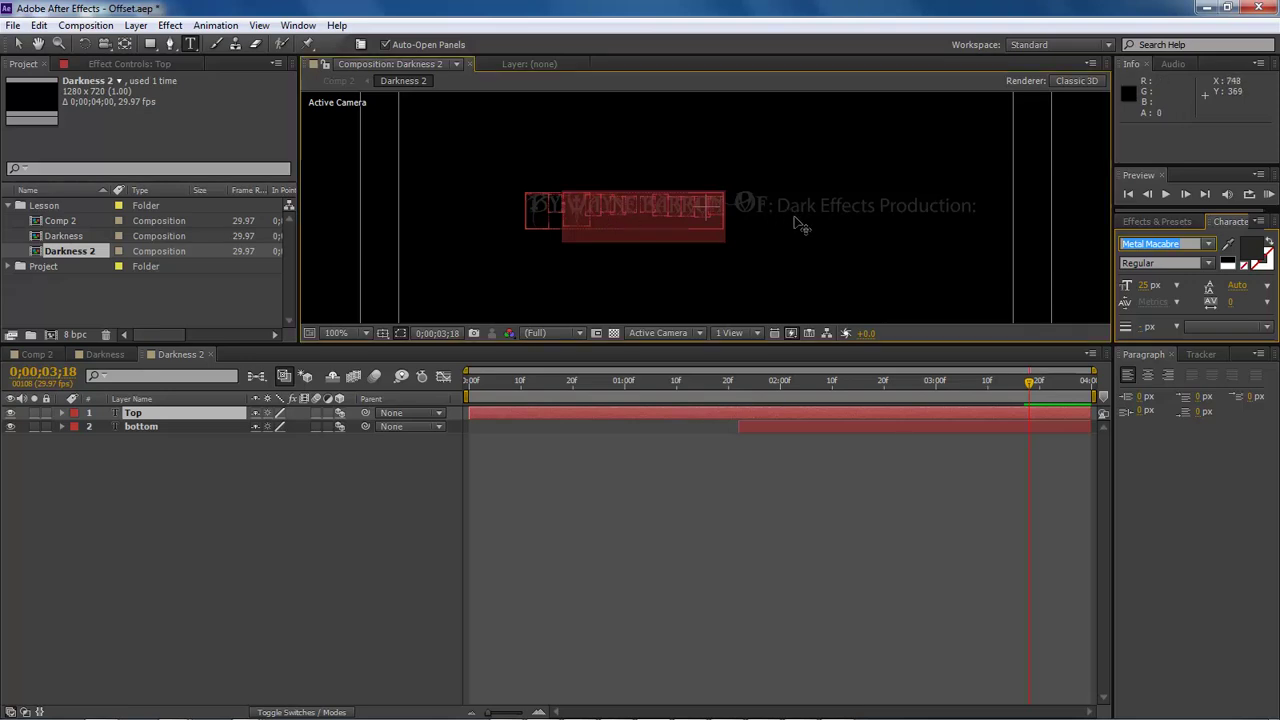
Apply Metal Macabre to the words 'Dark Effects Production' in the bottom text
{"action": "left_click", "coordinate": [142, 426]}
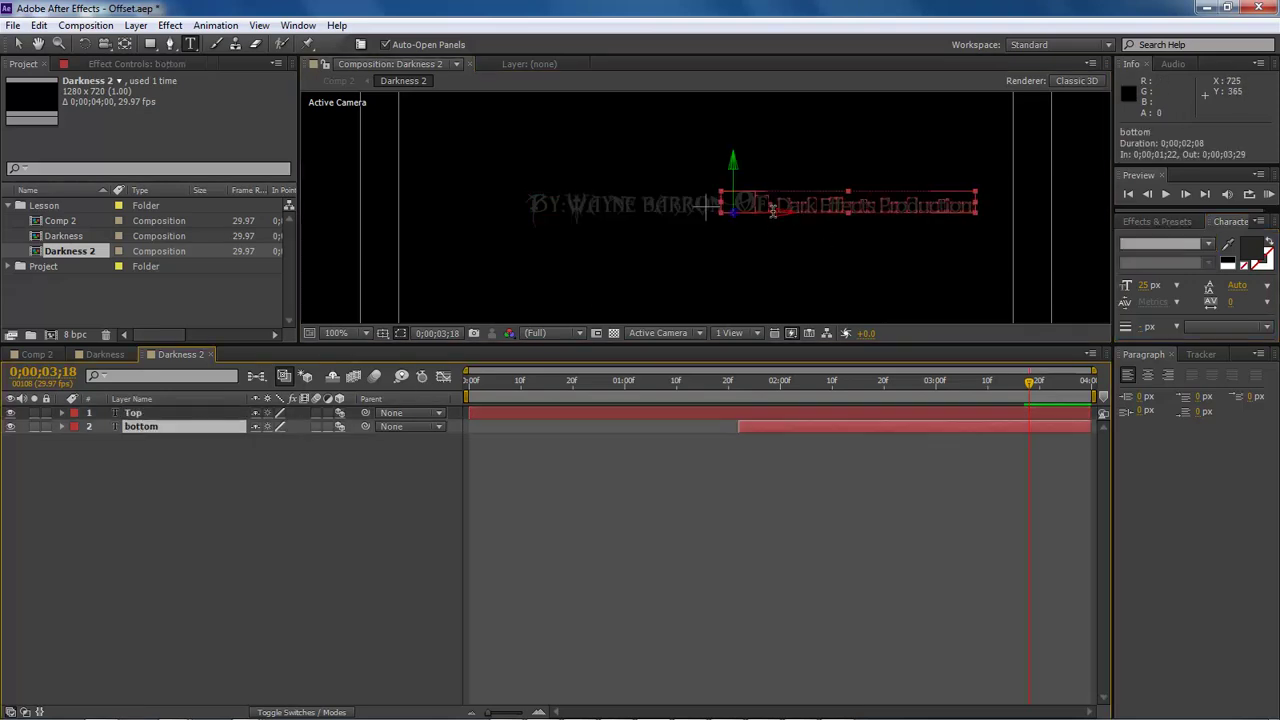
{"action": "left_click_drag", "start_coordinate": [778, 205], "coordinate": [980, 205]}
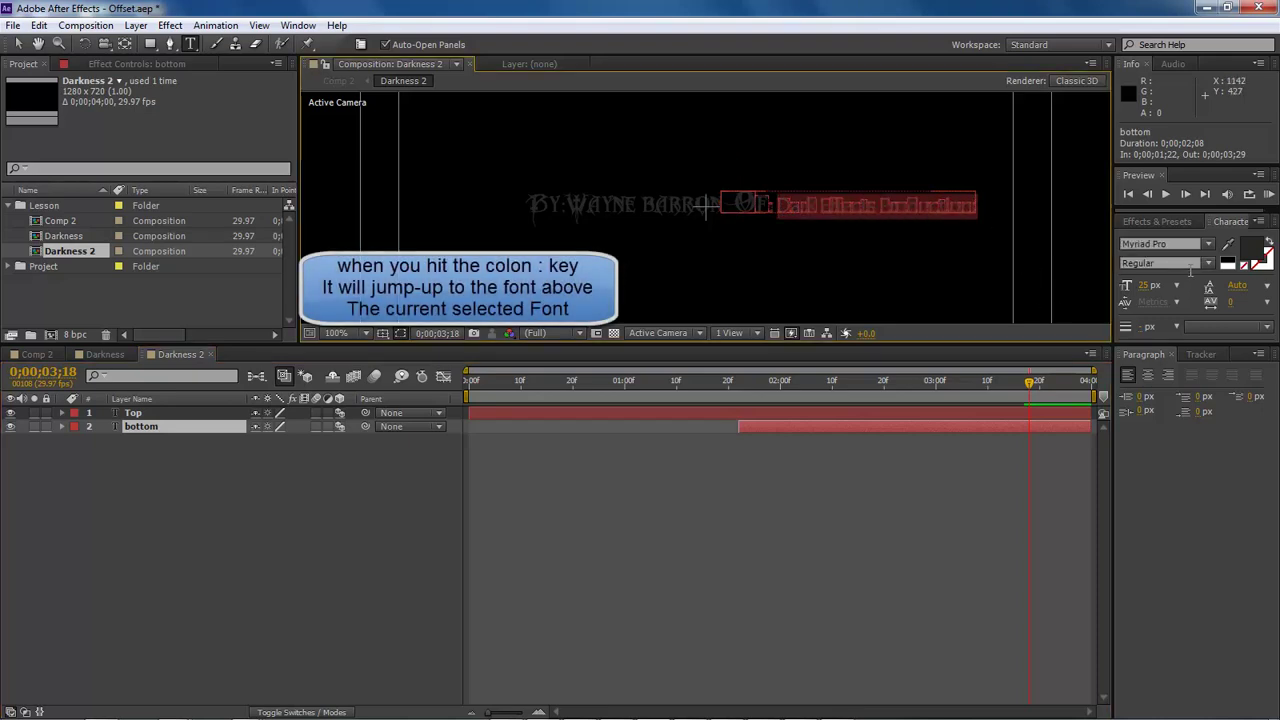
{"action": "left_click", "coordinate": [1208, 244]}
{"action": "scroll", "coordinate": [1272, 388], "scroll_direction": "up", "scroll_amount": 5}
{"action": "scroll", "coordinate": [1271, 388], "scroll_direction": "up", "scroll_amount": 5}
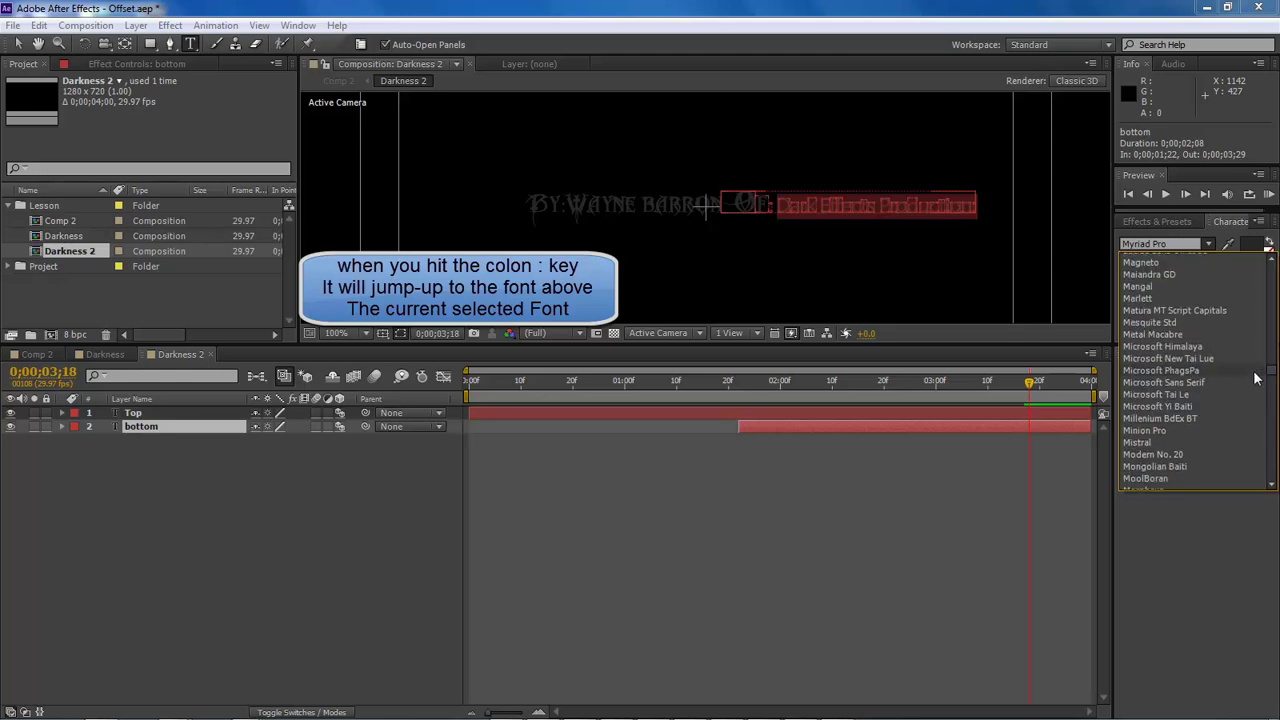
{"action": "left_click", "coordinate": [1170, 336]}
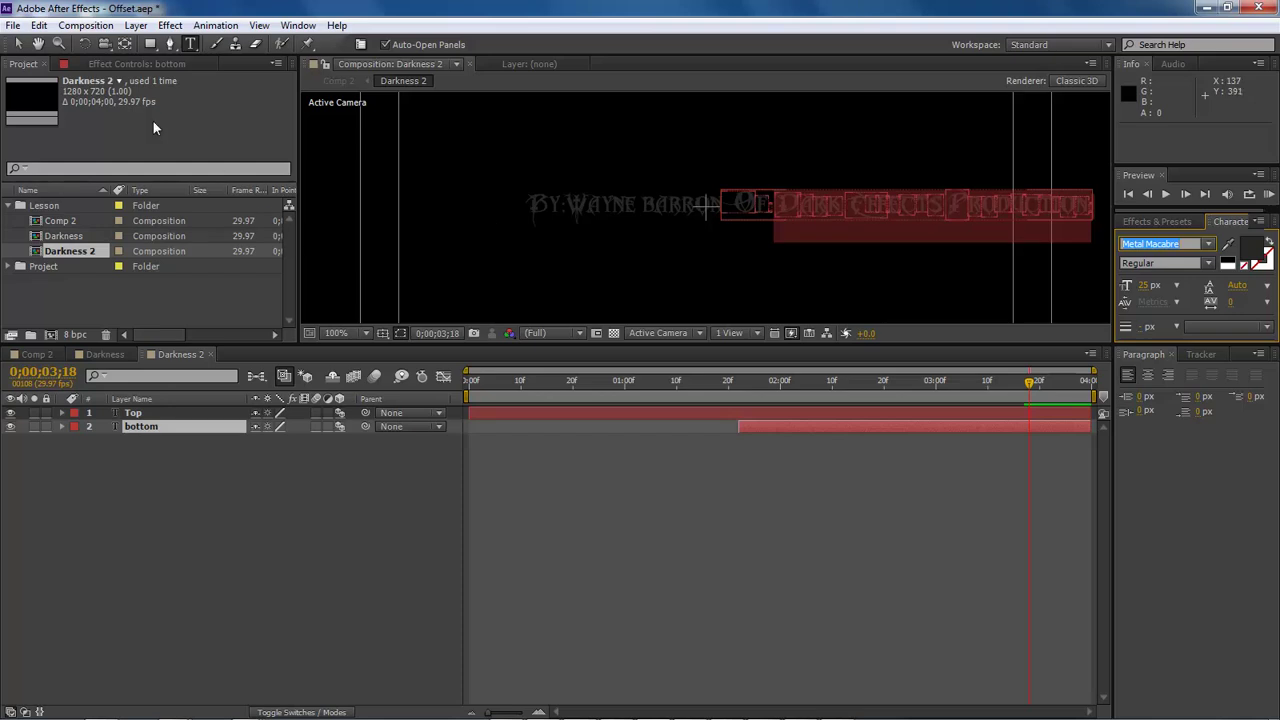
Move the byline text left and slightly up, and the bottom text slightly left
{"action": "left_click", "coordinate": [18, 43]}
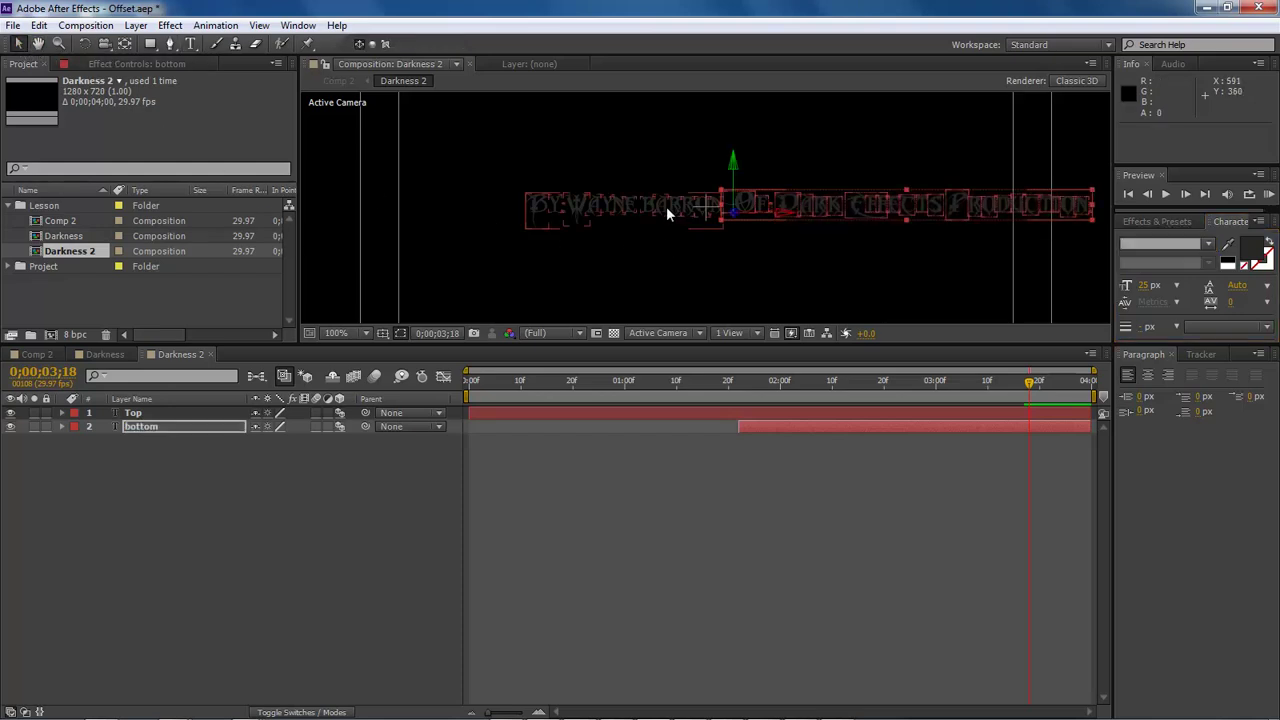
{"action": "left_click_drag", "start_coordinate": [633, 210], "coordinate": [601, 211]}
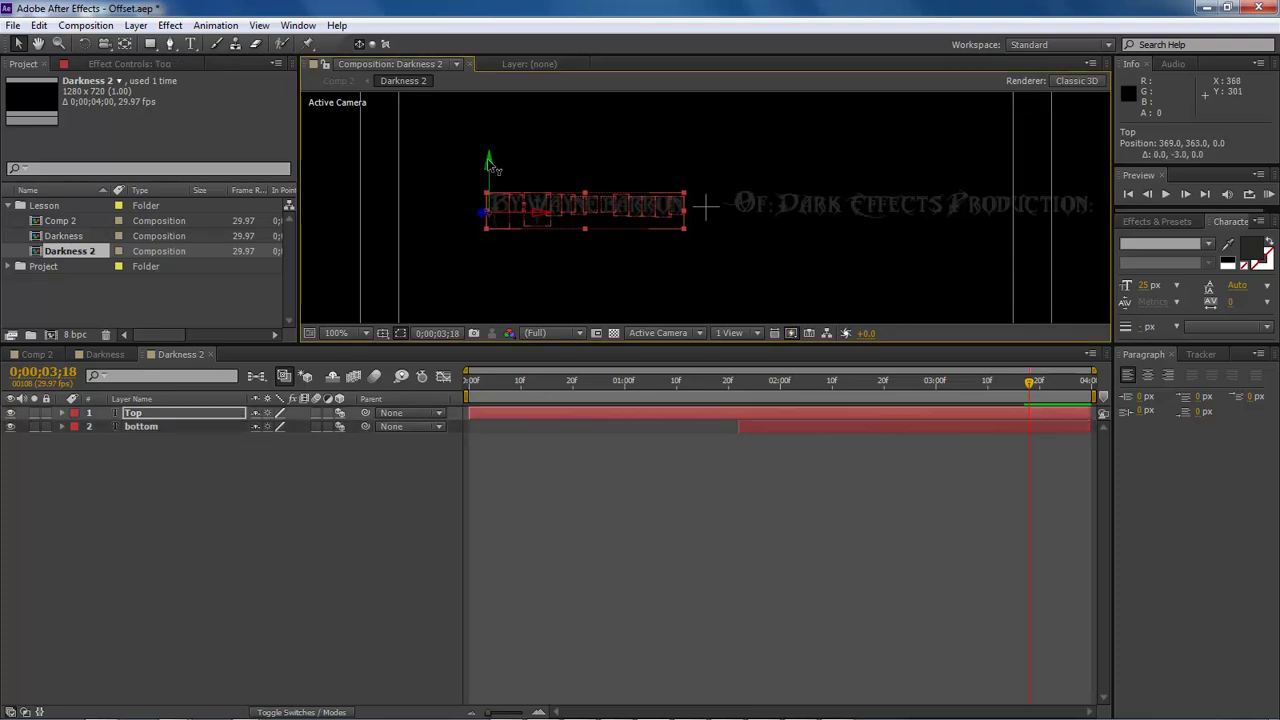
{"action": "left_click_drag", "start_coordinate": [489, 163], "coordinate": [489, 158]}
{"action": "left_click", "coordinate": [871, 208]}
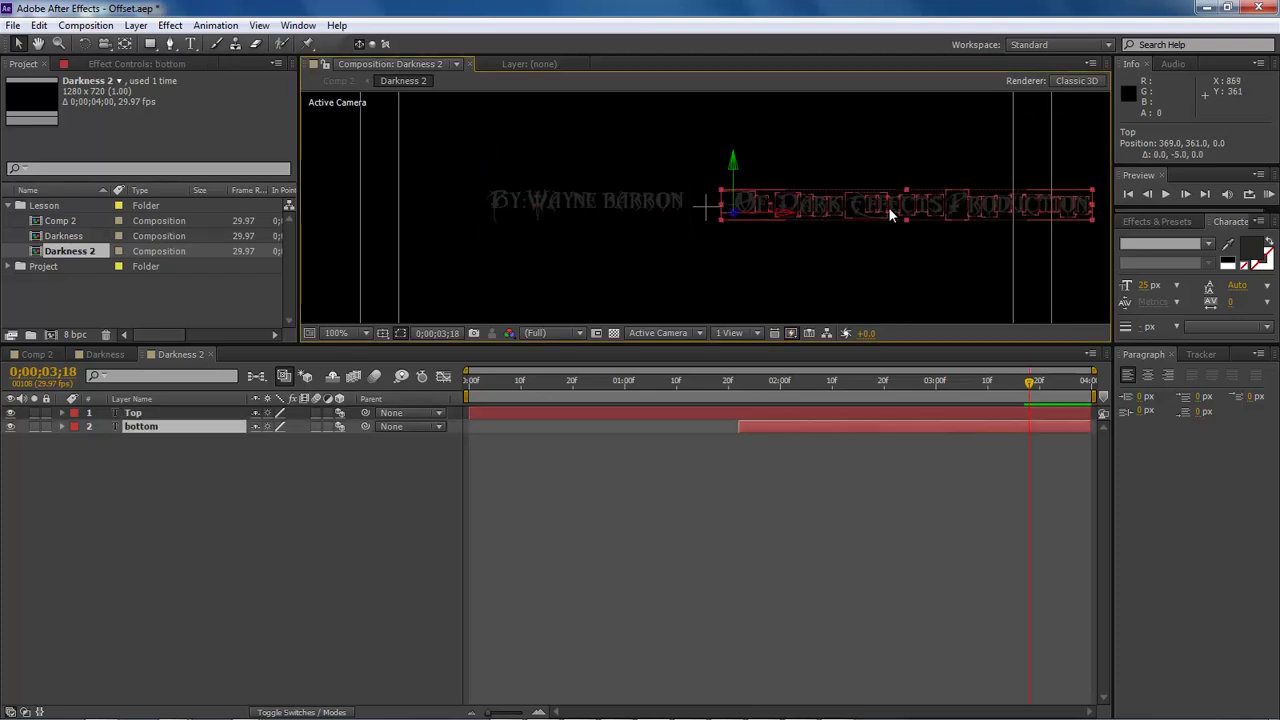
{"action": "left_click_drag", "start_coordinate": [783, 213], "coordinate": [773, 214]}
Reduce both title texts to 22 px and move the Top text a bit right
{"action": "left_click_drag", "start_coordinate": [1148, 286], "coordinate": [1141, 286]}
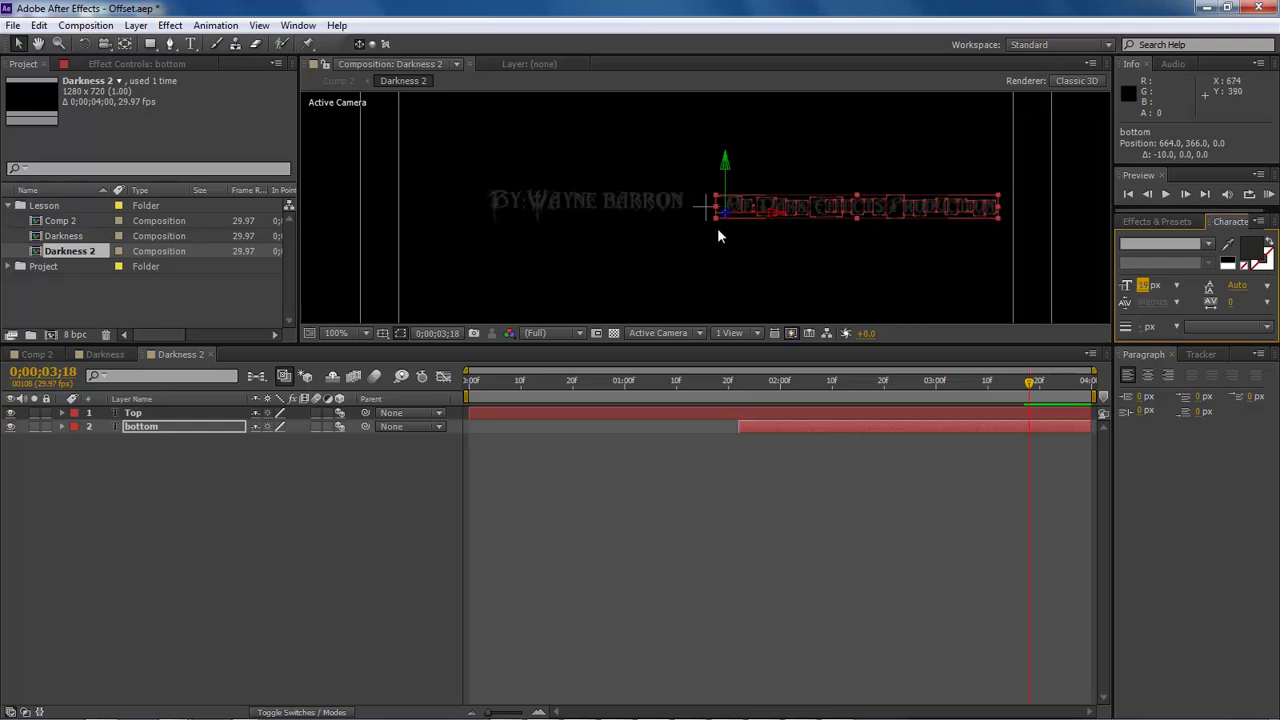
{"action": "left_click", "coordinate": [640, 205]}
{"action": "left_click_drag", "start_coordinate": [1145, 289], "coordinate": [1142, 289]}
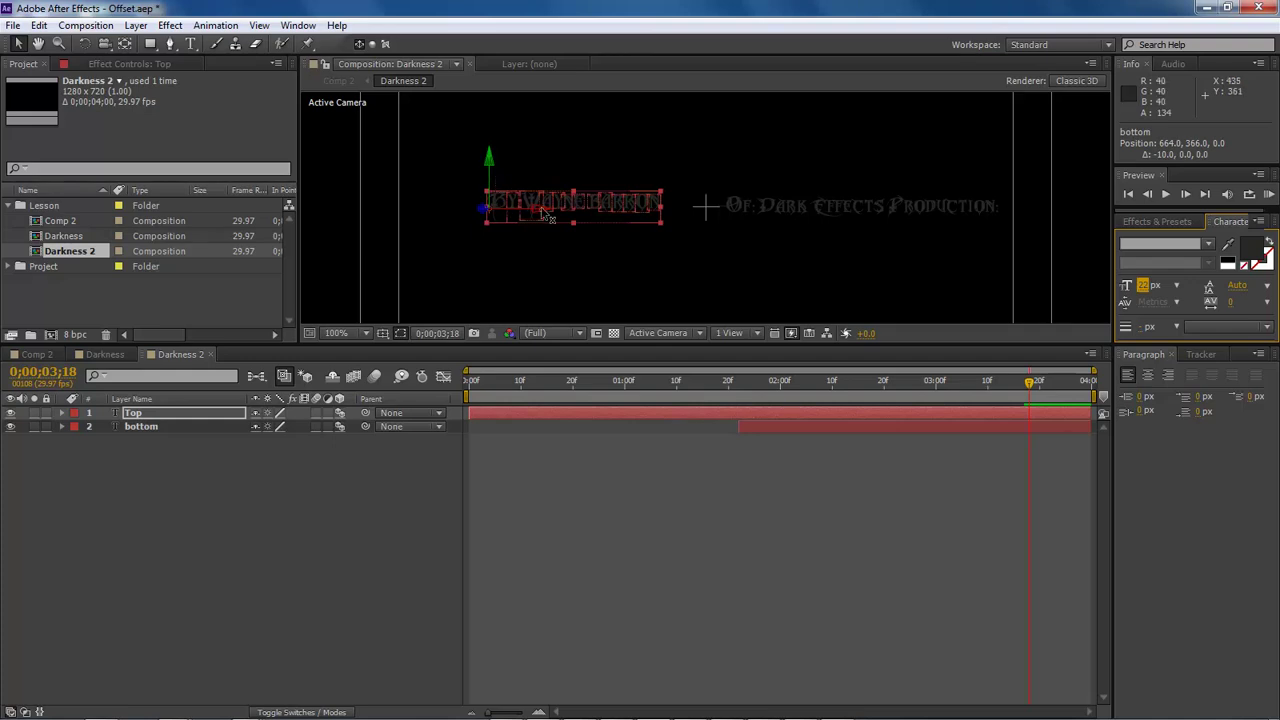
{"action": "left_click_drag", "start_coordinate": [545, 213], "coordinate": [571, 213]}
Hide the guide lines and nudge the Top text down one pixel
{"action": "left_click", "coordinate": [785, 280]}
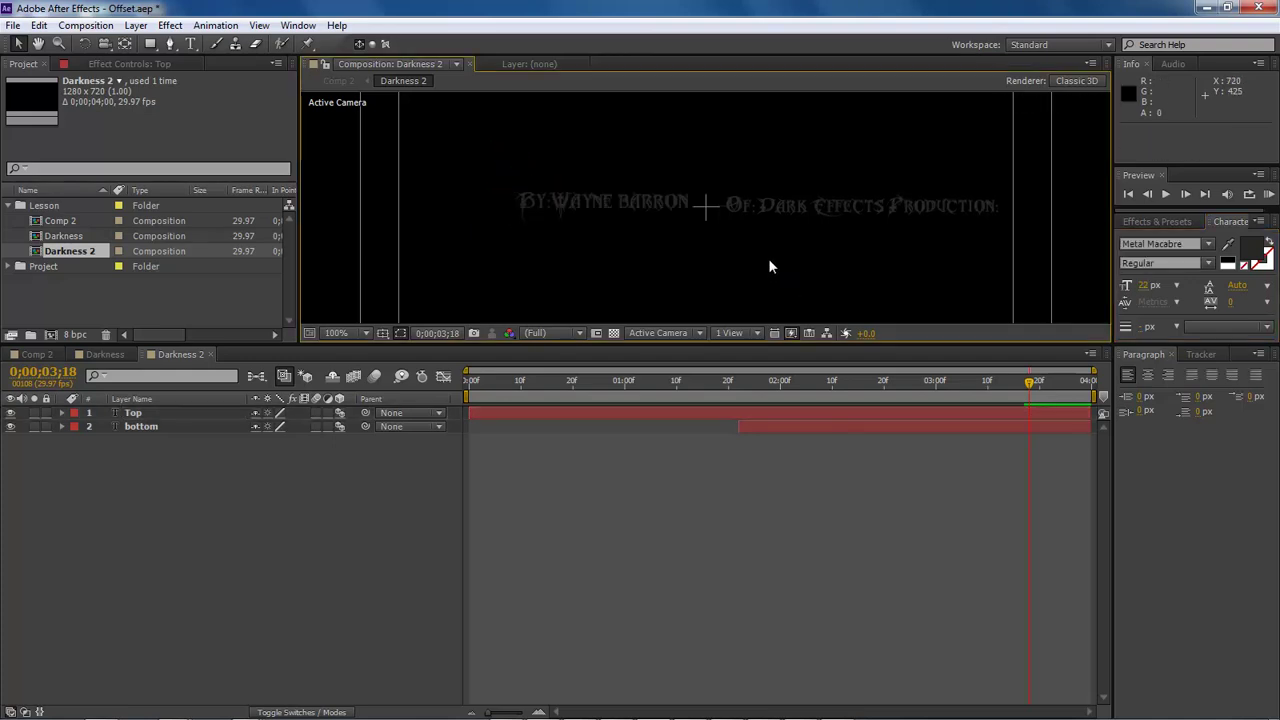
{"action": "left_click", "coordinate": [381, 334]}
{"action": "left_click", "coordinate": [405, 409]}
{"action": "left_click", "coordinate": [612, 203]}
{"action": "key", "text": "Down"}
{"action": "key", "text": "Down"}
{"action": "key", "text": "Down"}
{"action": "key", "text": "Down"}
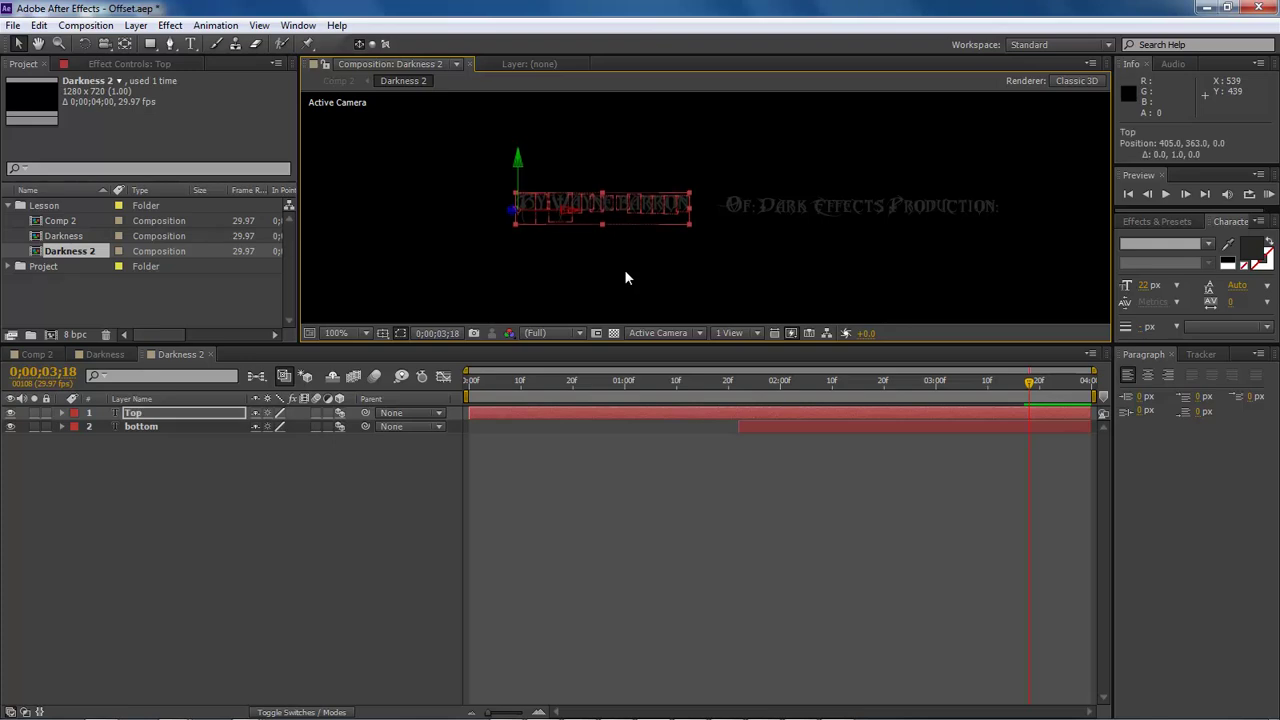
{"action": "left_click", "coordinate": [388, 498]}
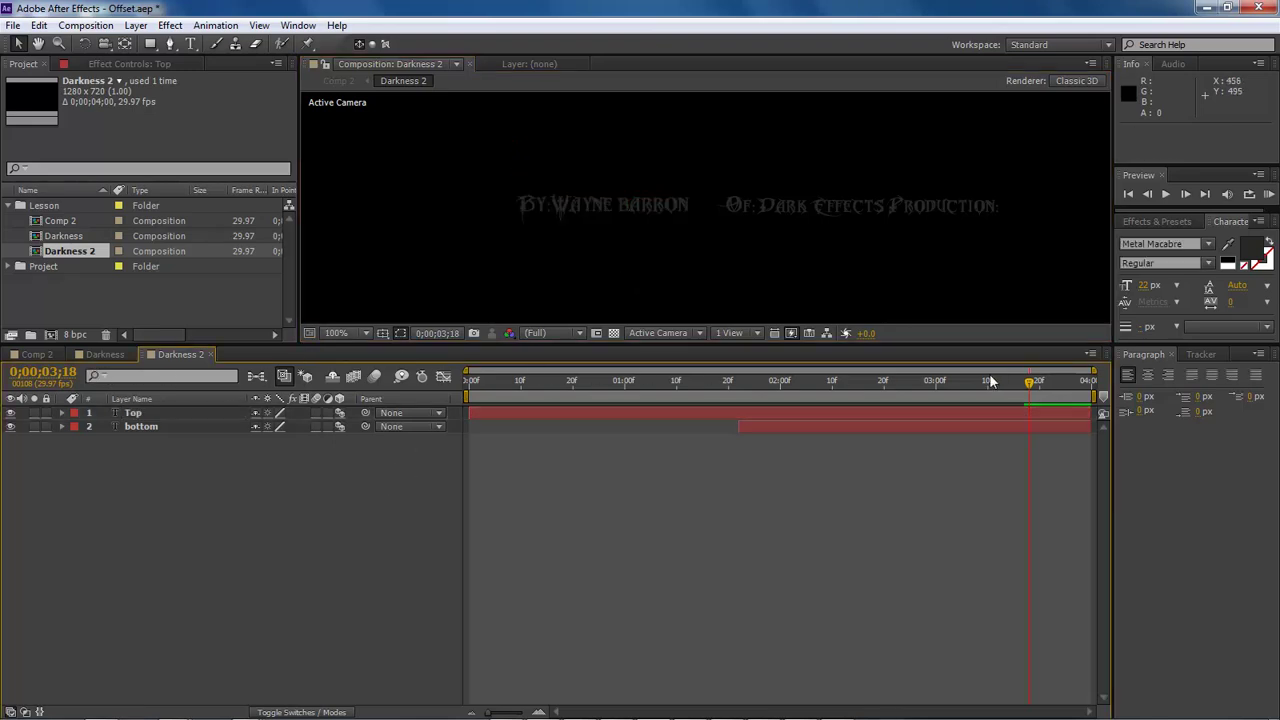
{"action": "left_click_drag", "start_coordinate": [1032, 384], "coordinate": [405, 404]}
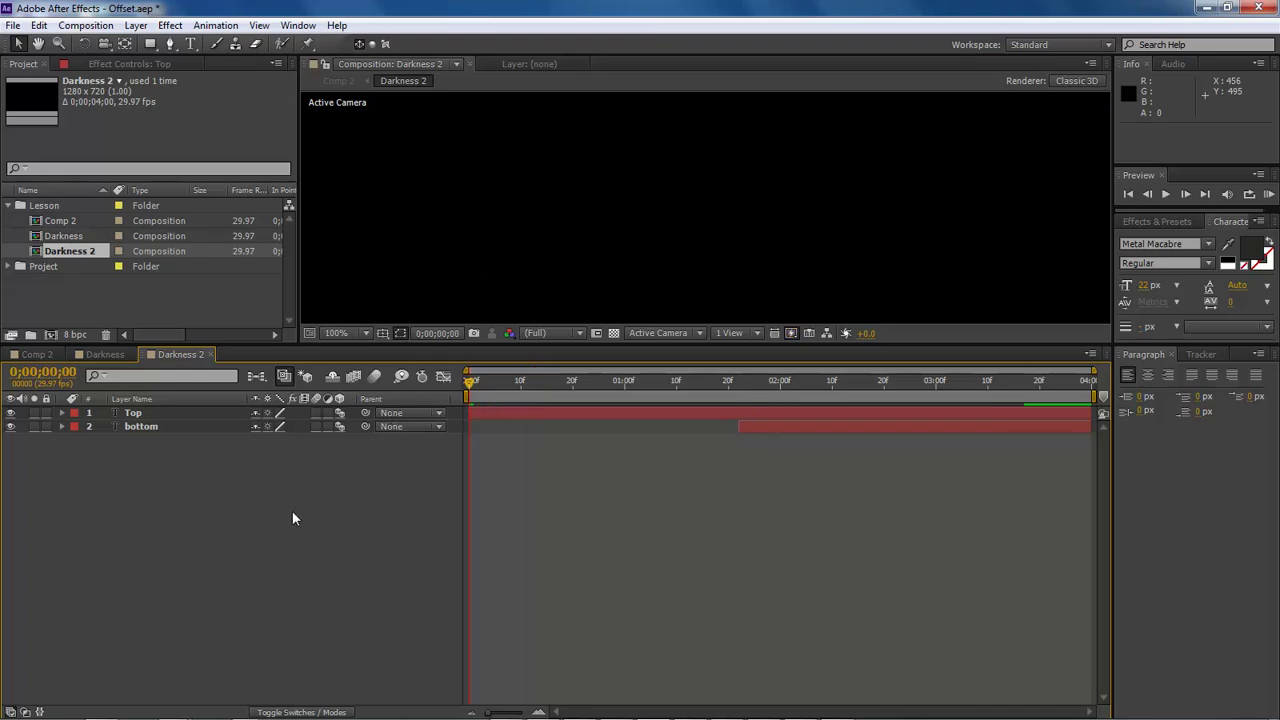
Preview Comp 2 from 0 with Darkness and Darkness 2 playing back-to-back
{"action": "left_click", "coordinate": [34, 354]}
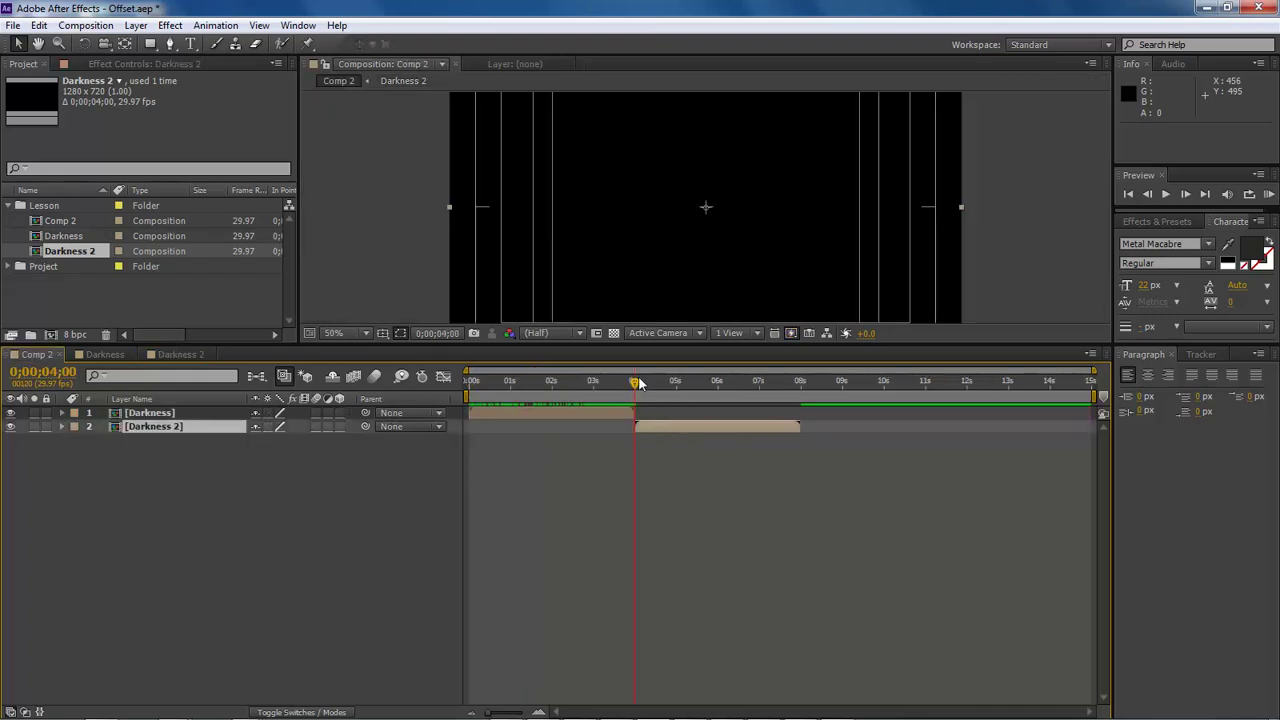
{"action": "left_click_drag", "start_coordinate": [638, 385], "coordinate": [468, 383]}
{"action": "left_click", "coordinate": [394, 547]}
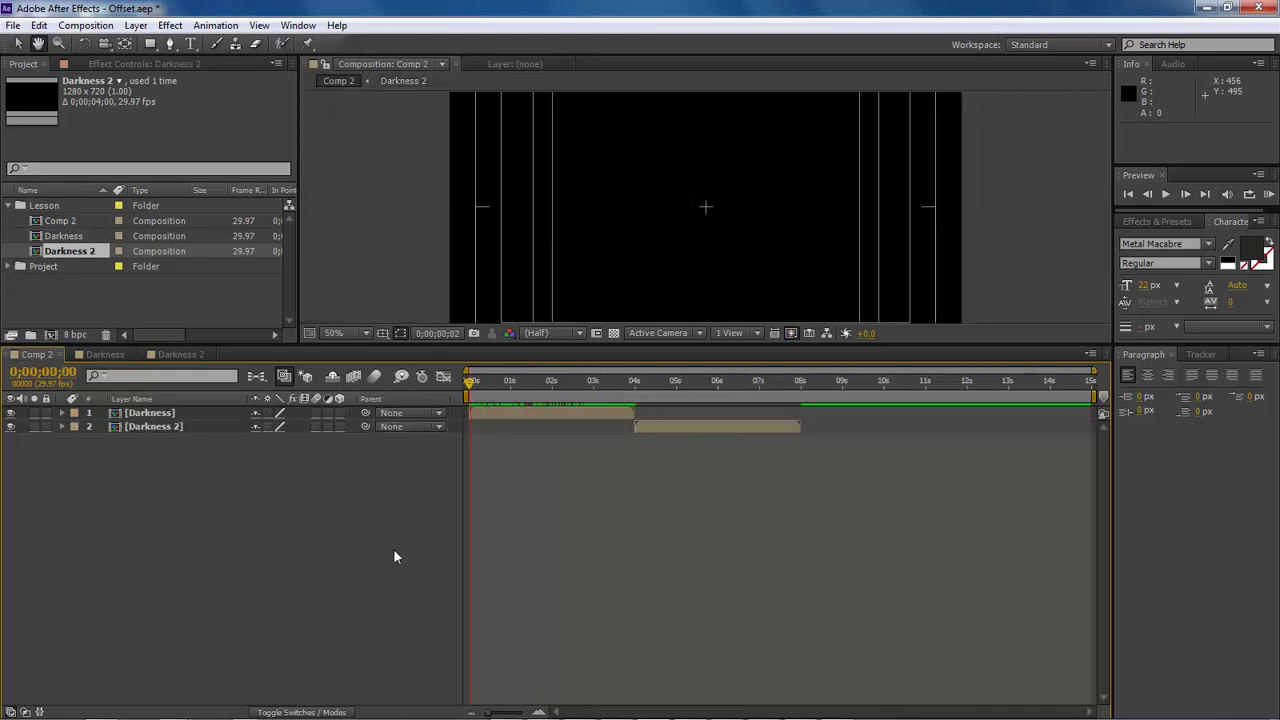
{"action": "key", "text": "space"}
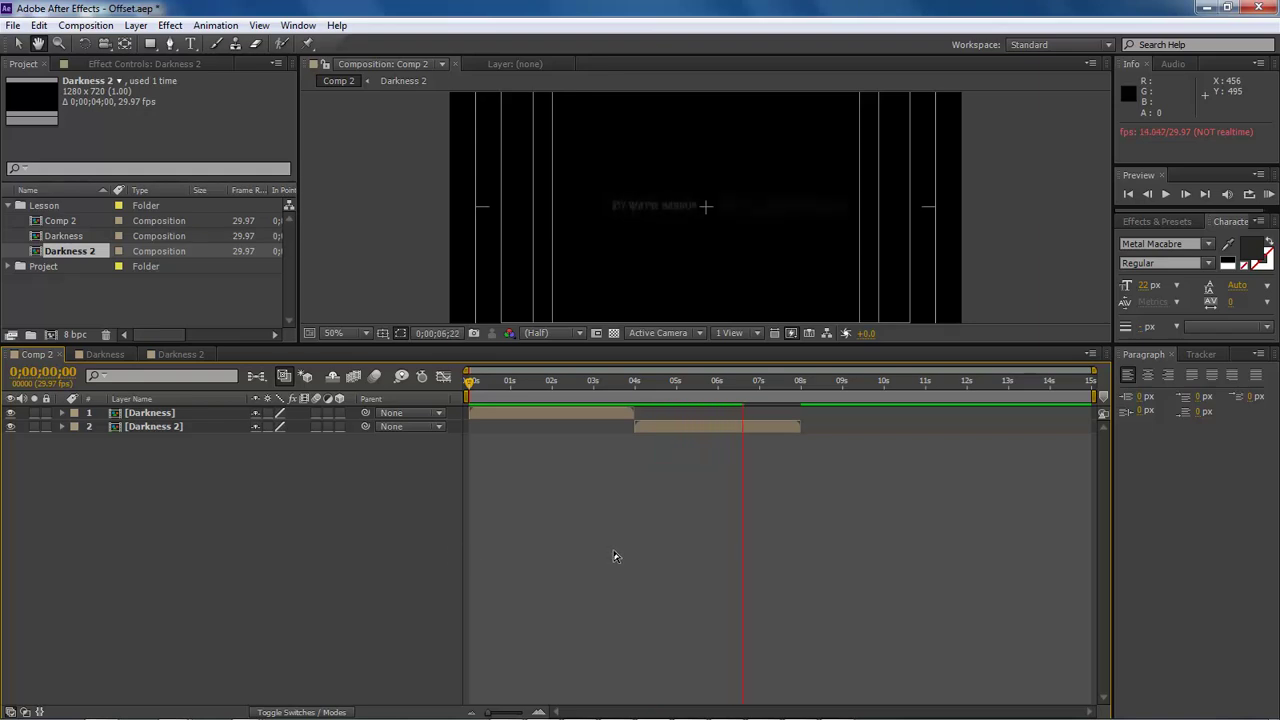
{"action": "key", "text": "space"}
{"action": "left_click_drag", "start_coordinate": [782, 385], "coordinate": [623, 382]}
Open the Darkness precomp and go to frame 3;19
{"action": "double_click", "coordinate": [150, 412]}
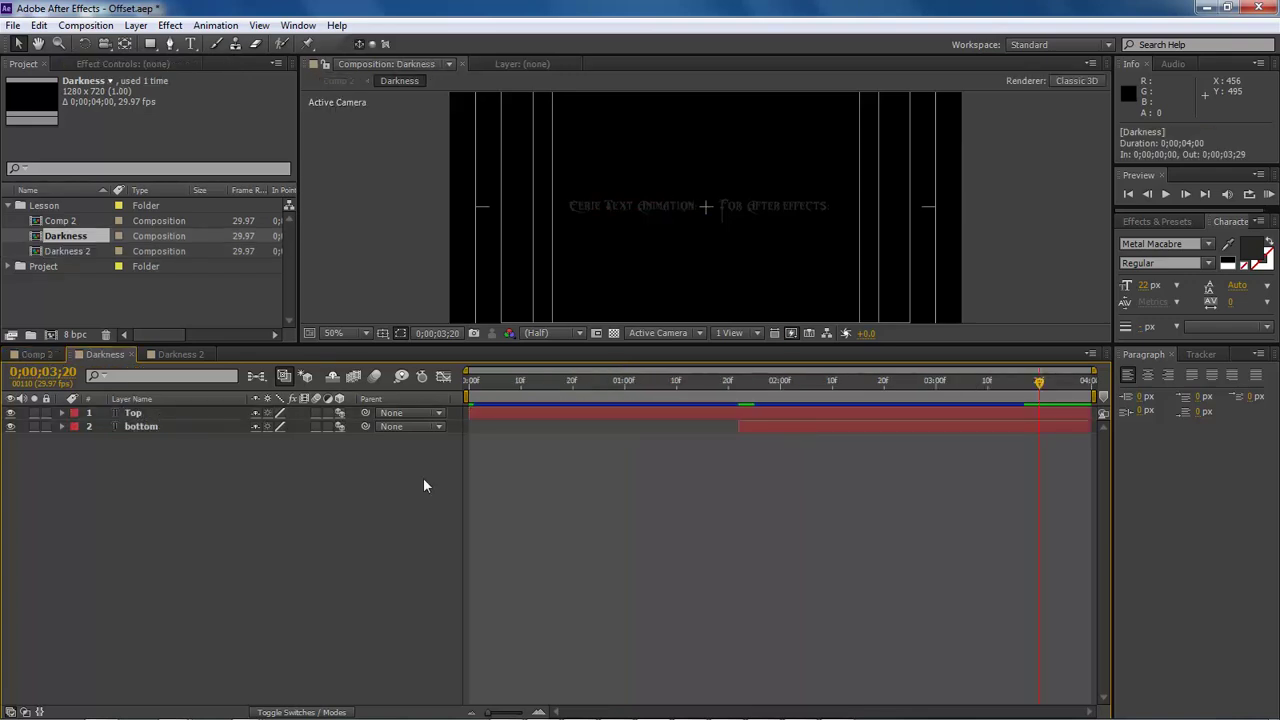
{"action": "left_click_drag", "start_coordinate": [1028, 384], "coordinate": [996, 382]}
{"action": "left_click", "coordinate": [1038, 380]}
{"action": "key", "text": "Page_Up"}
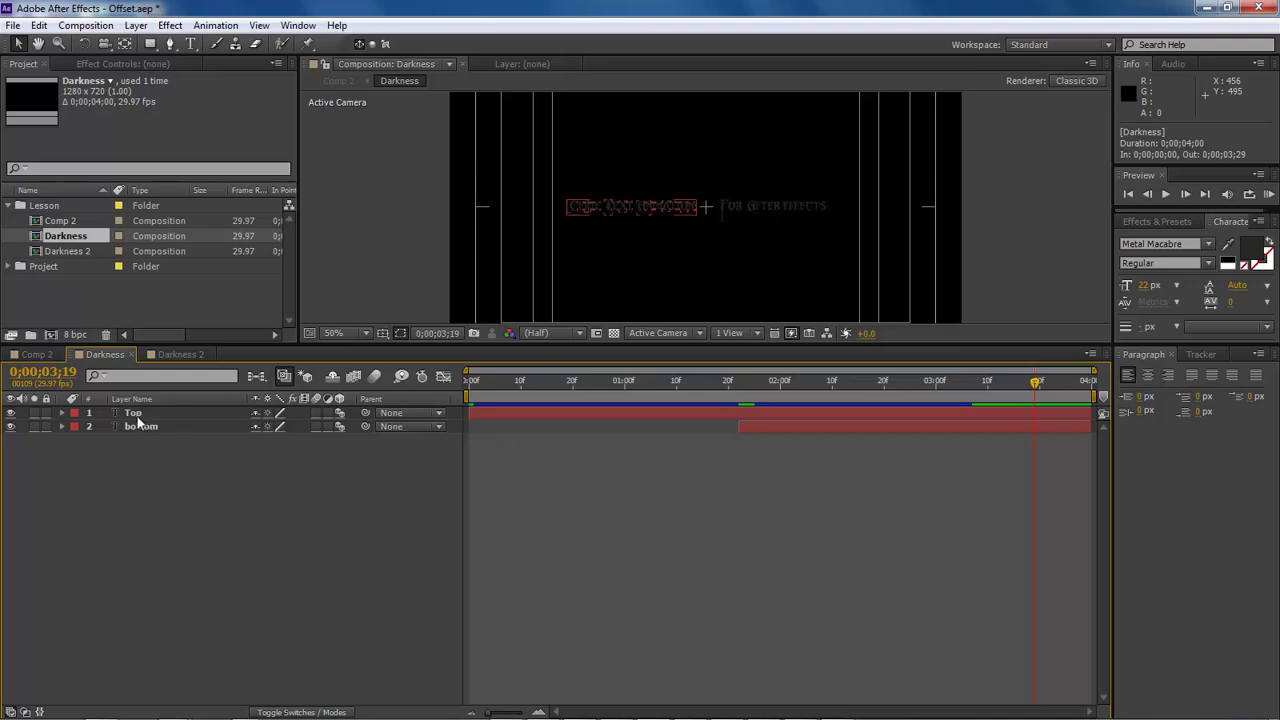
Keyframe Top and bottom Opacity at 100% on 3;19 and 0% on 3;29
{"action": "left_click", "coordinate": [133, 413]}
{"action": "left_click", "coordinate": [147, 426], "text": "shift"}
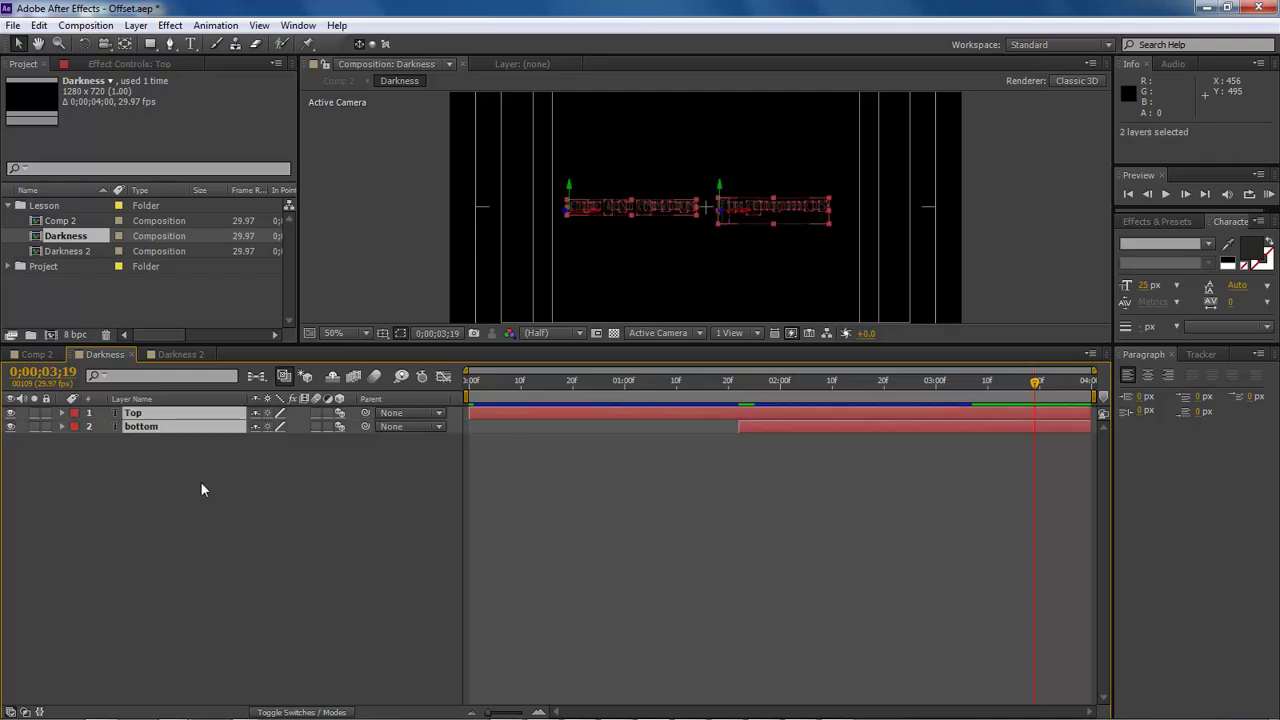
{"action": "key", "text": "t"}
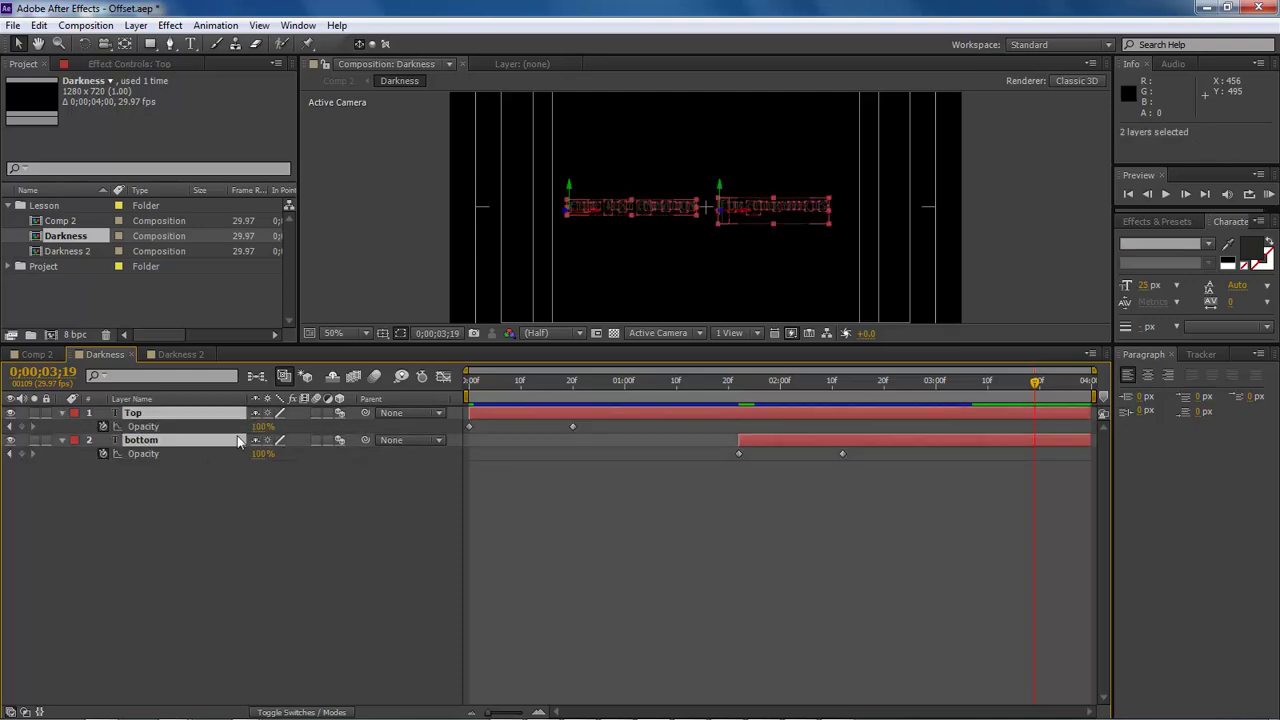
{"action": "left_click", "coordinate": [21, 426]}
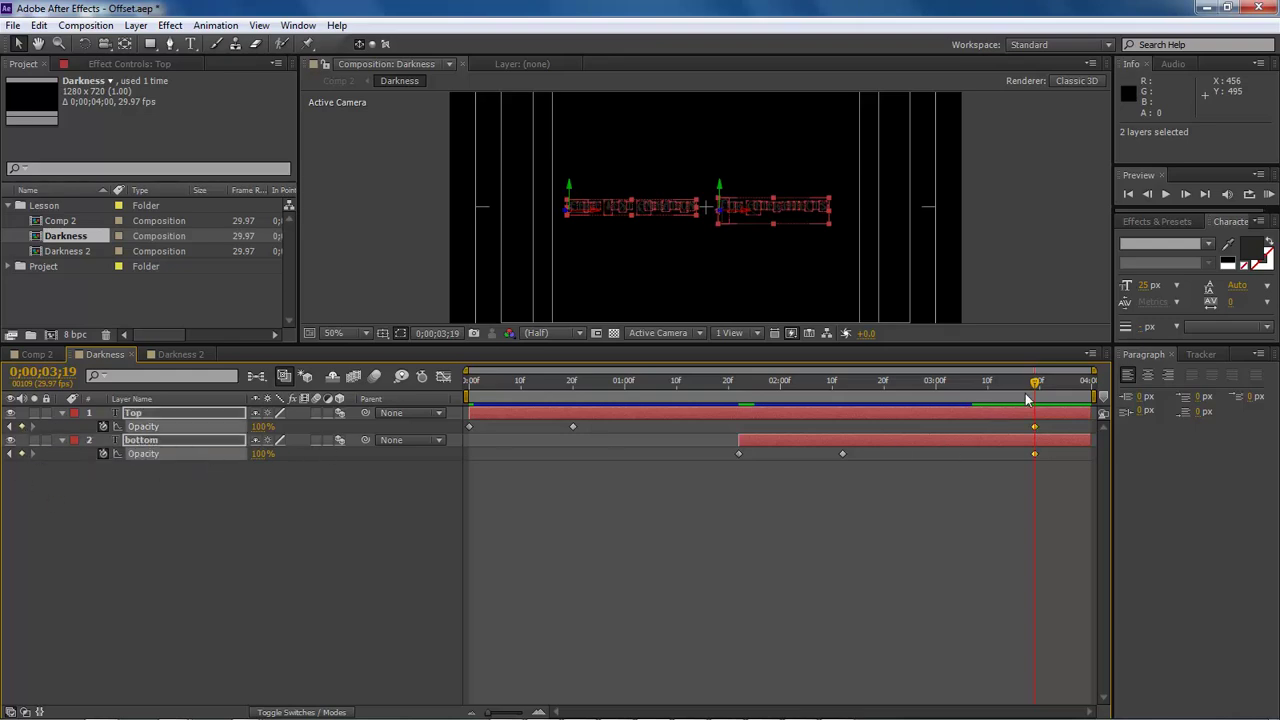
{"action": "key", "text": "Page_Down"}
{"action": "key", "text": "Page_Down"}
{"action": "key", "text": "Page_Down"}
{"action": "key", "text": "Page_Down"}
{"action": "key", "text": "Page_Down"}
{"action": "key", "text": "Page_Down"}
{"action": "key", "text": "Page_Down"}
{"action": "key", "text": "Page_Down"}
{"action": "key", "text": "Page_Down"}
{"action": "key", "text": "Page_Down"}
{"action": "type", "text": "0"}
{"action": "key", "text": "Return"}
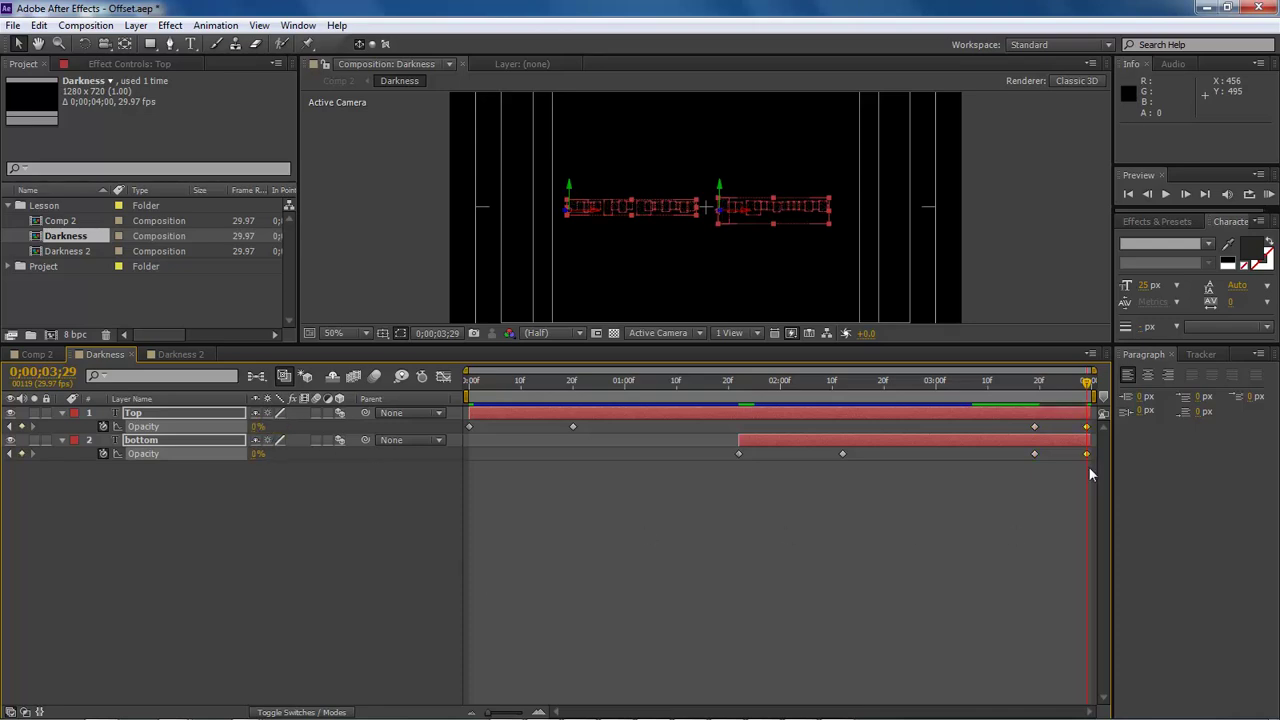
{"action": "left_click_drag", "start_coordinate": [1088, 382], "coordinate": [951, 382]}
In Darkness 2, keyframe both text layers' Opacity at 3;20 and drop it to 0% at 3;29
{"action": "left_click", "coordinate": [172, 354]}
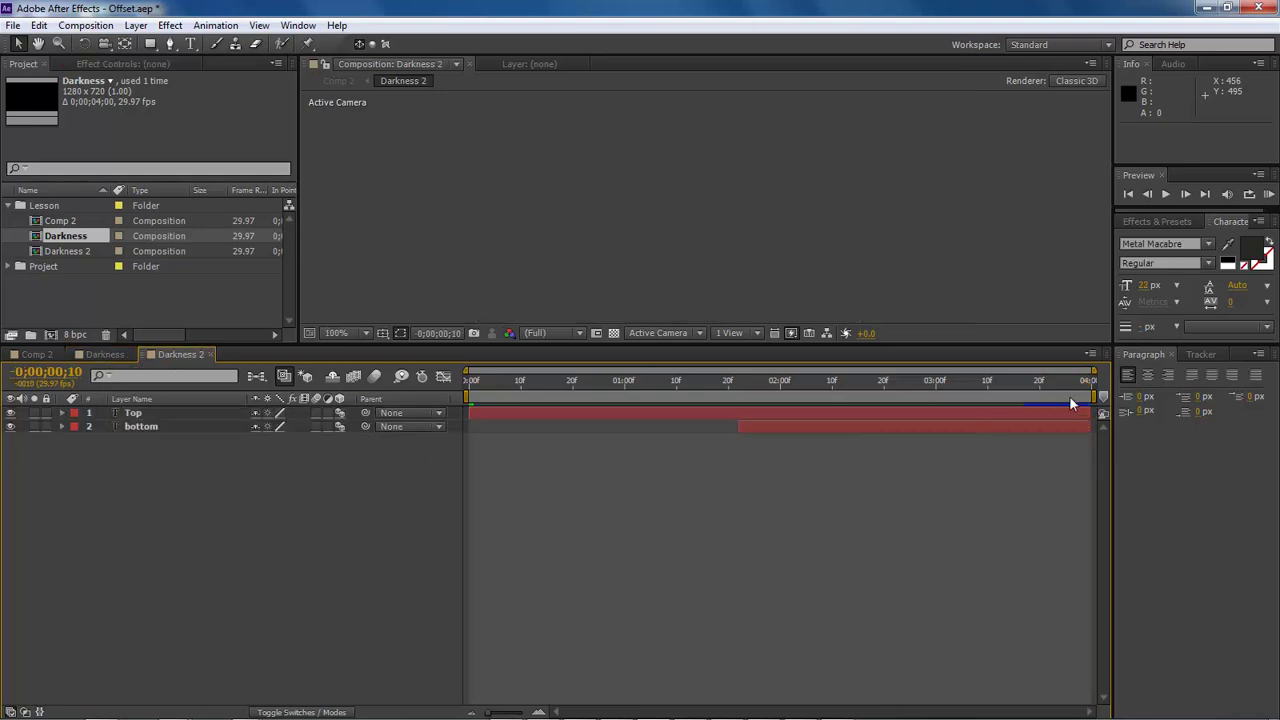
{"action": "left_click_drag", "start_coordinate": [1006, 386], "coordinate": [1040, 385]}
{"action": "left_click", "coordinate": [418, 413]}
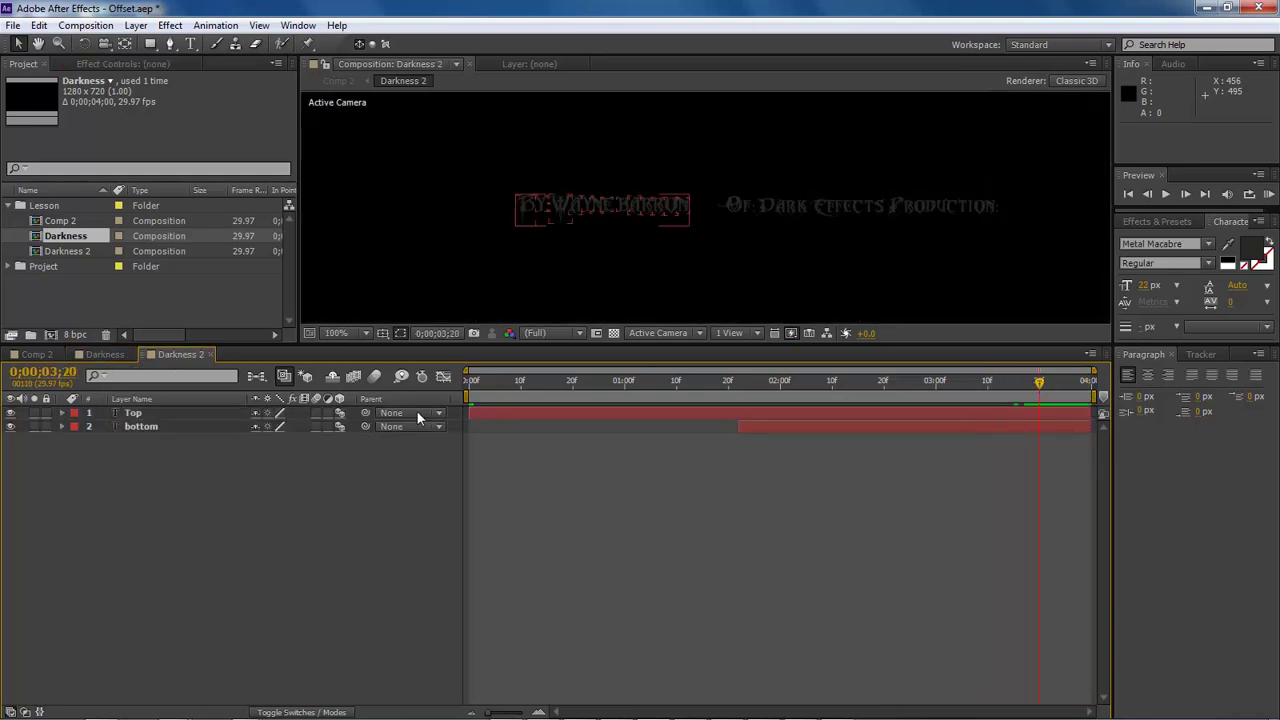
{"action": "left_click", "coordinate": [135, 414]}
{"action": "left_click", "coordinate": [137, 427], "text": "shift"}
{"action": "key", "text": "t"}
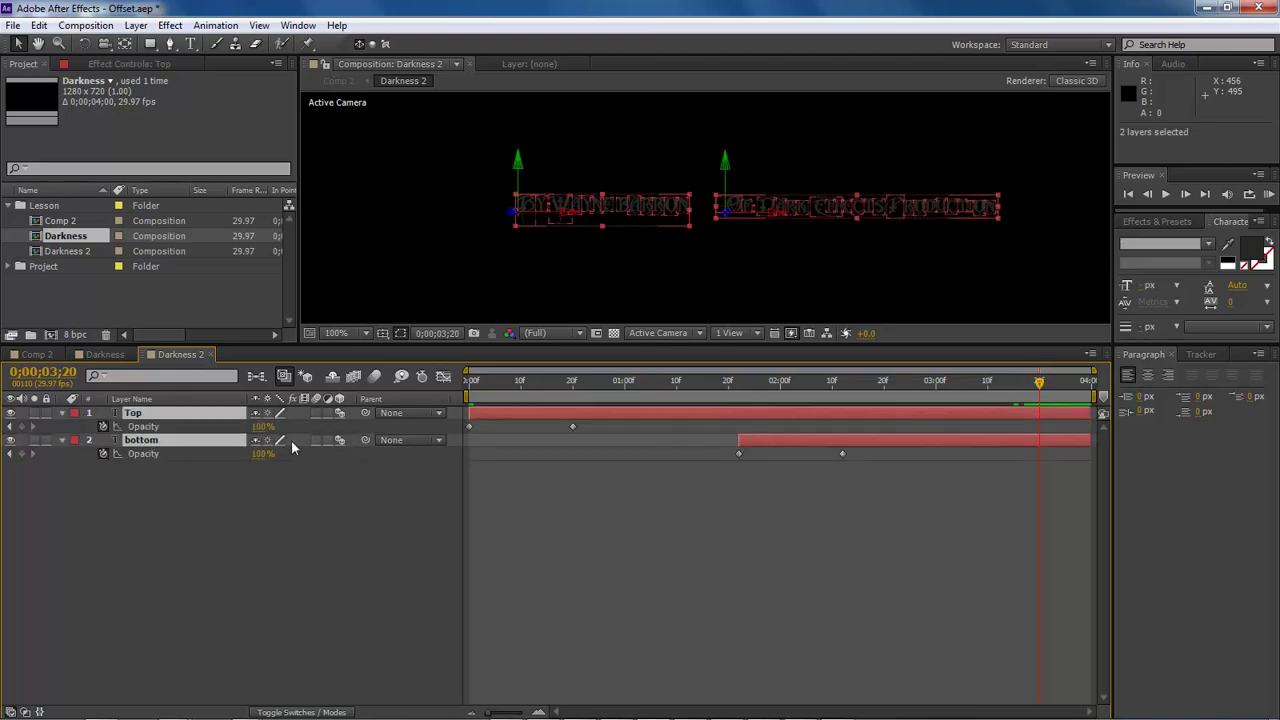
{"action": "left_click", "coordinate": [22, 427]}
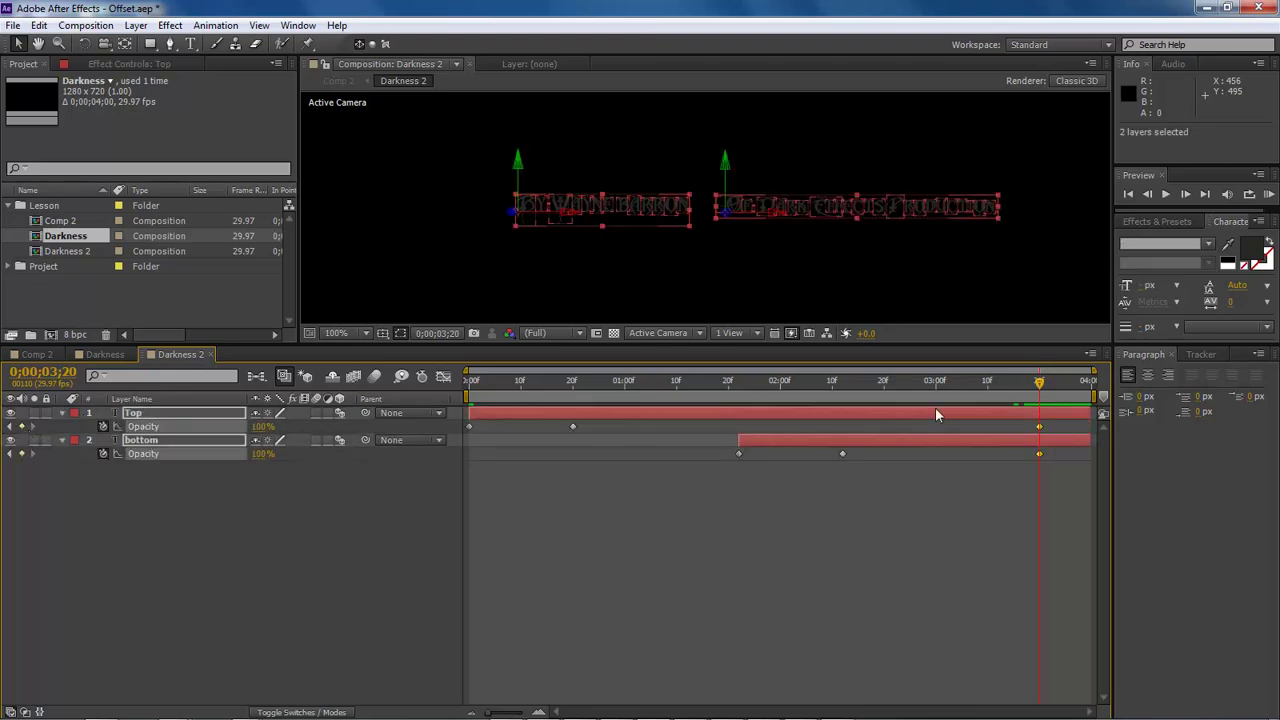
{"action": "left_click_drag", "start_coordinate": [1039, 383], "coordinate": [1088, 383]}
{"action": "left_click_drag", "start_coordinate": [272, 428], "coordinate": [200, 428]}
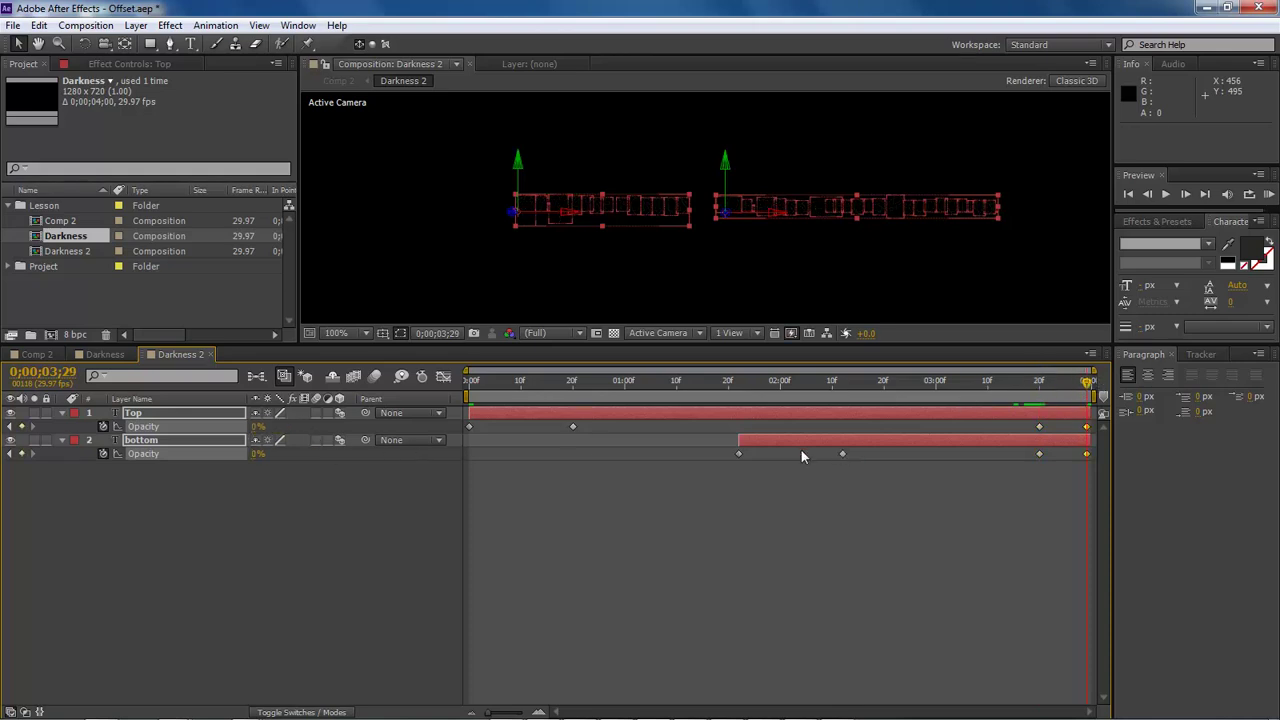
{"action": "left_click", "coordinate": [404, 521]}
{"action": "left_click", "coordinate": [36, 354]}
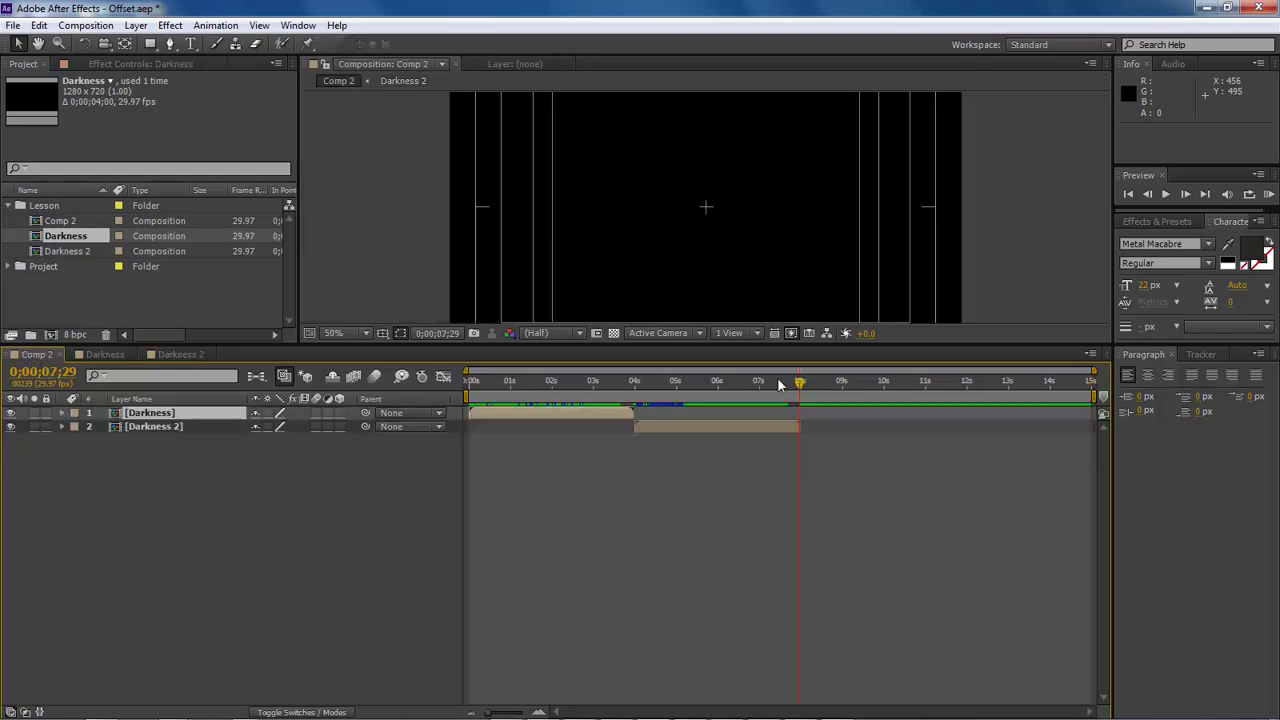
{"action": "left_click_drag", "start_coordinate": [757, 385], "coordinate": [605, 381]}
{"action": "key", "text": "space"}
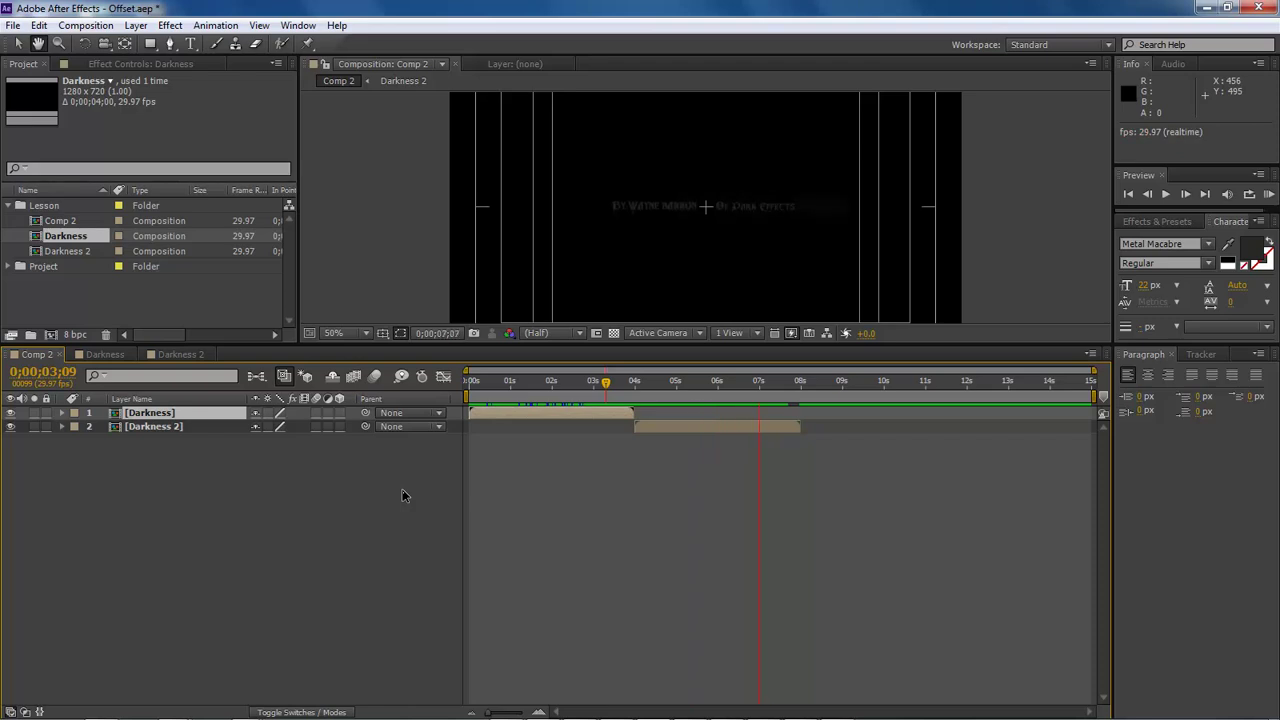
{"action": "key", "text": "space"}
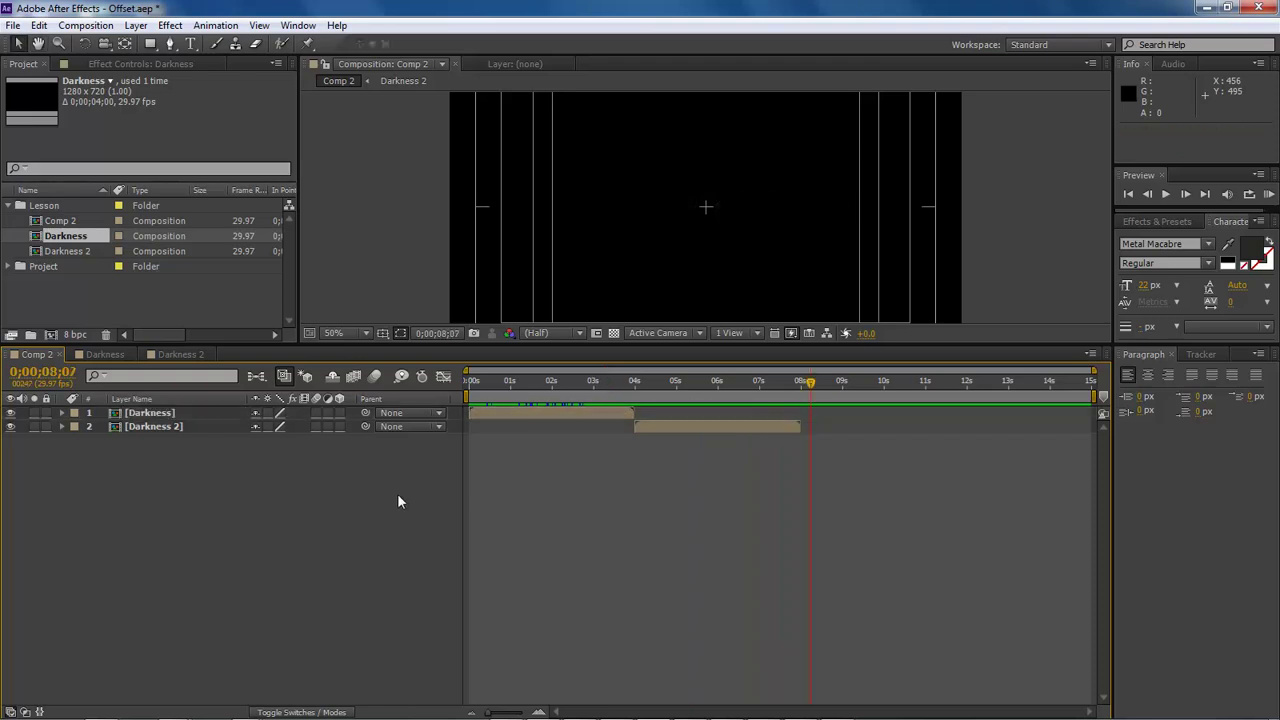
{"action": "left_click_drag", "start_coordinate": [468, 382], "coordinate": [804, 397]}
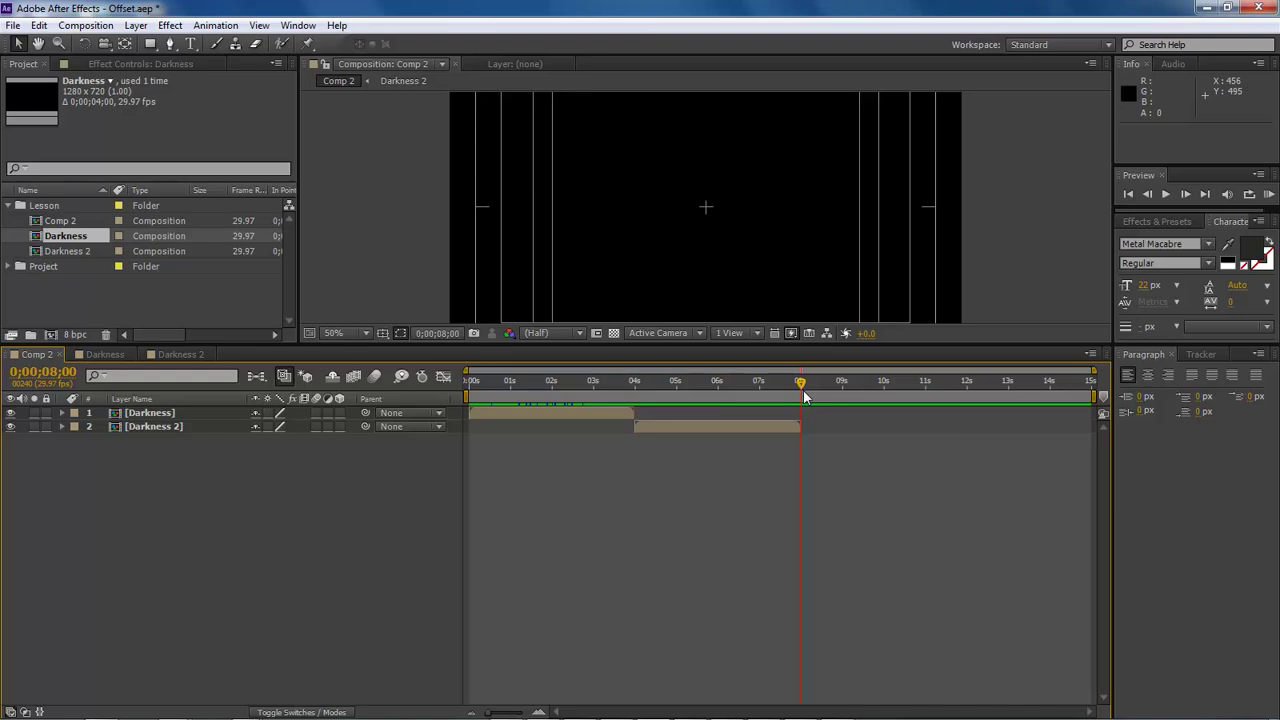